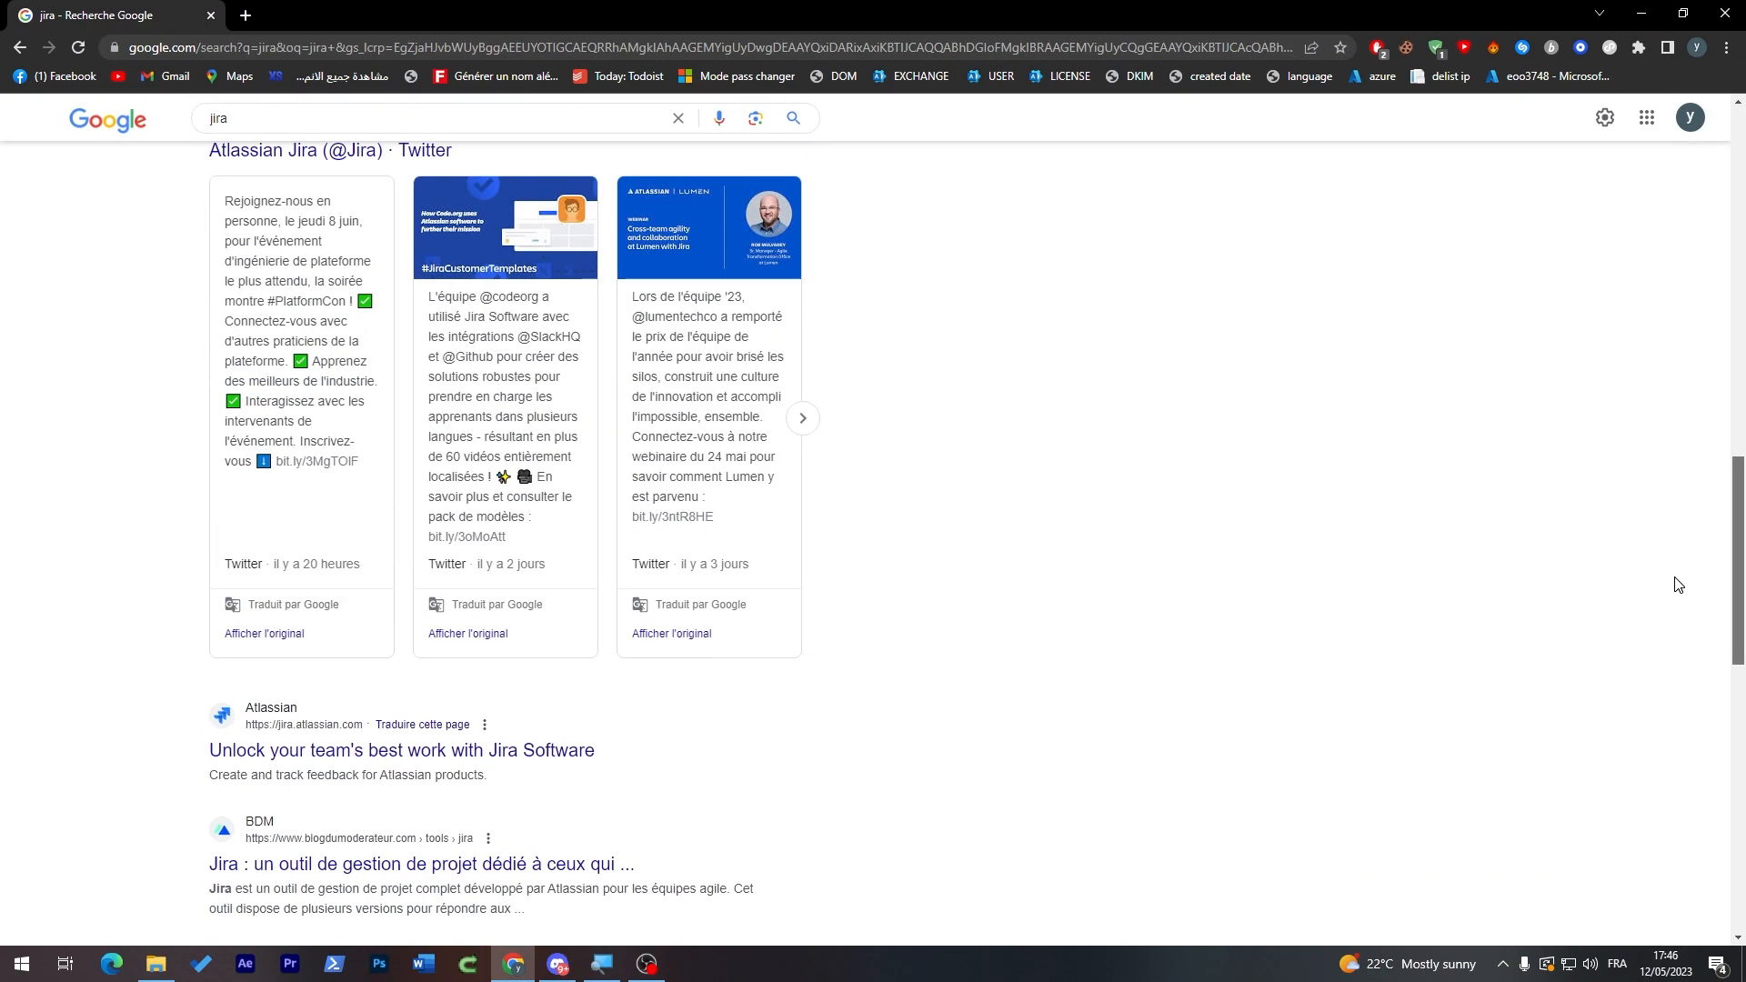
Open the official Jira Software site from the search results and start the free Jira sign-up.
{"action": "left_click", "coordinate": [289, 754]}
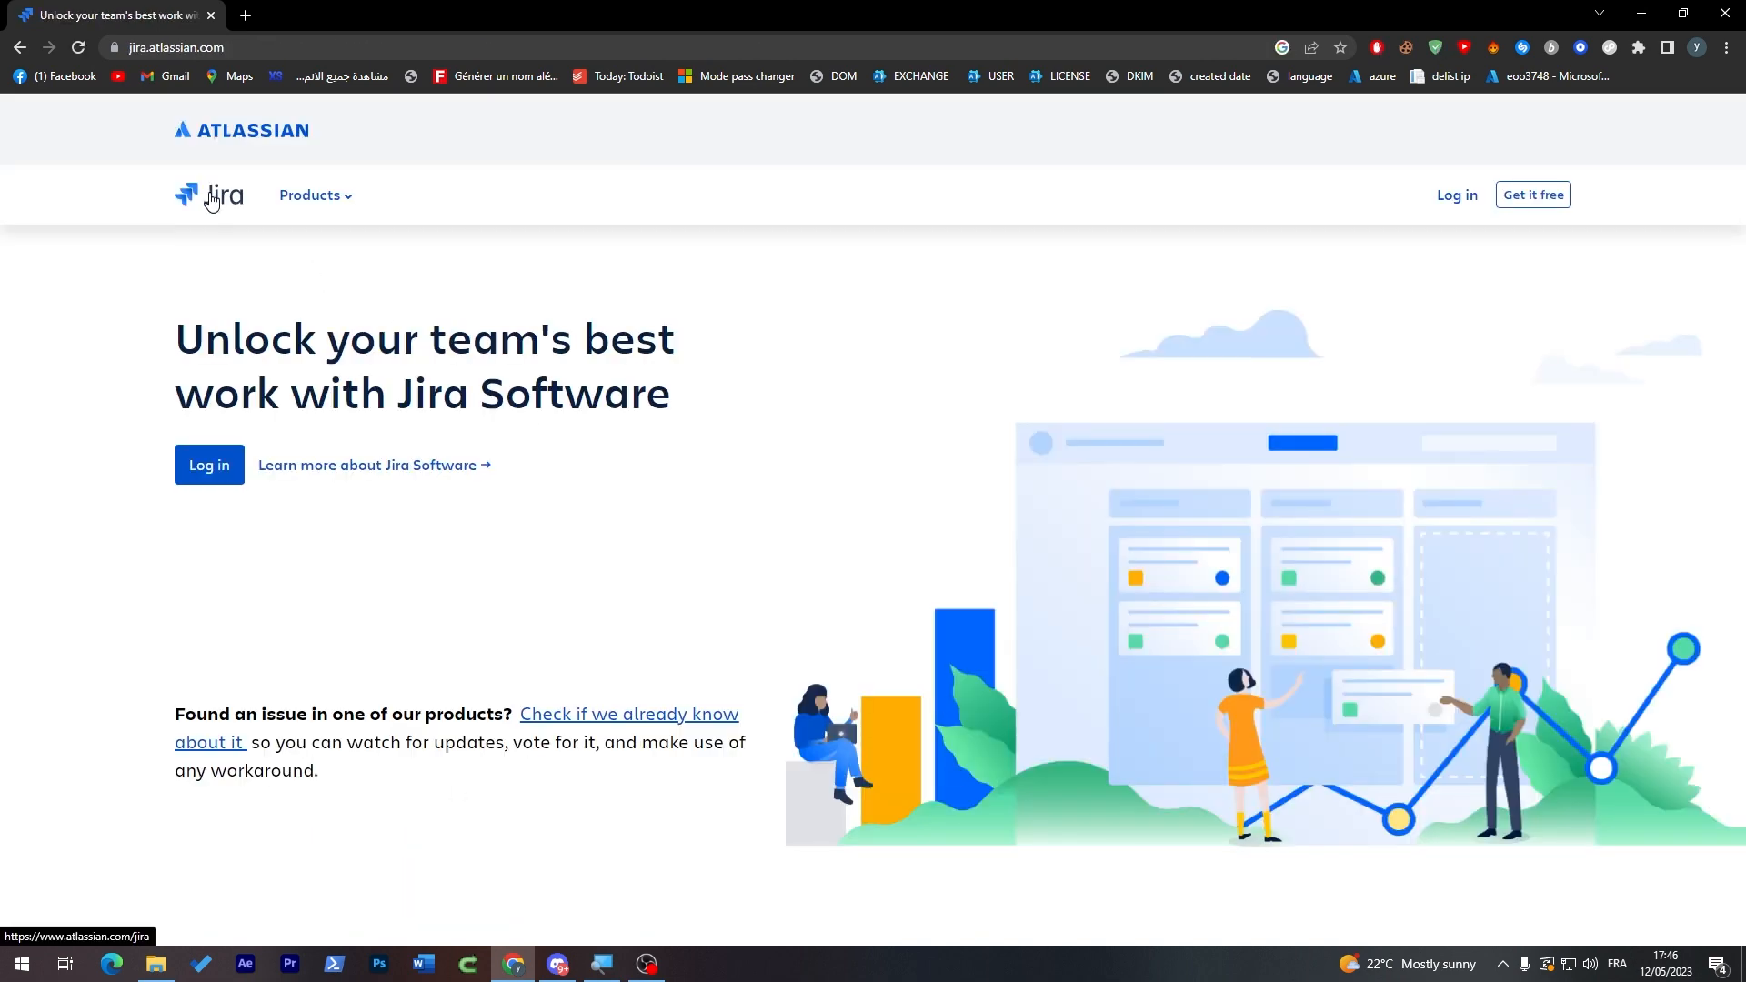
{"action": "left_click", "coordinate": [211, 199]}
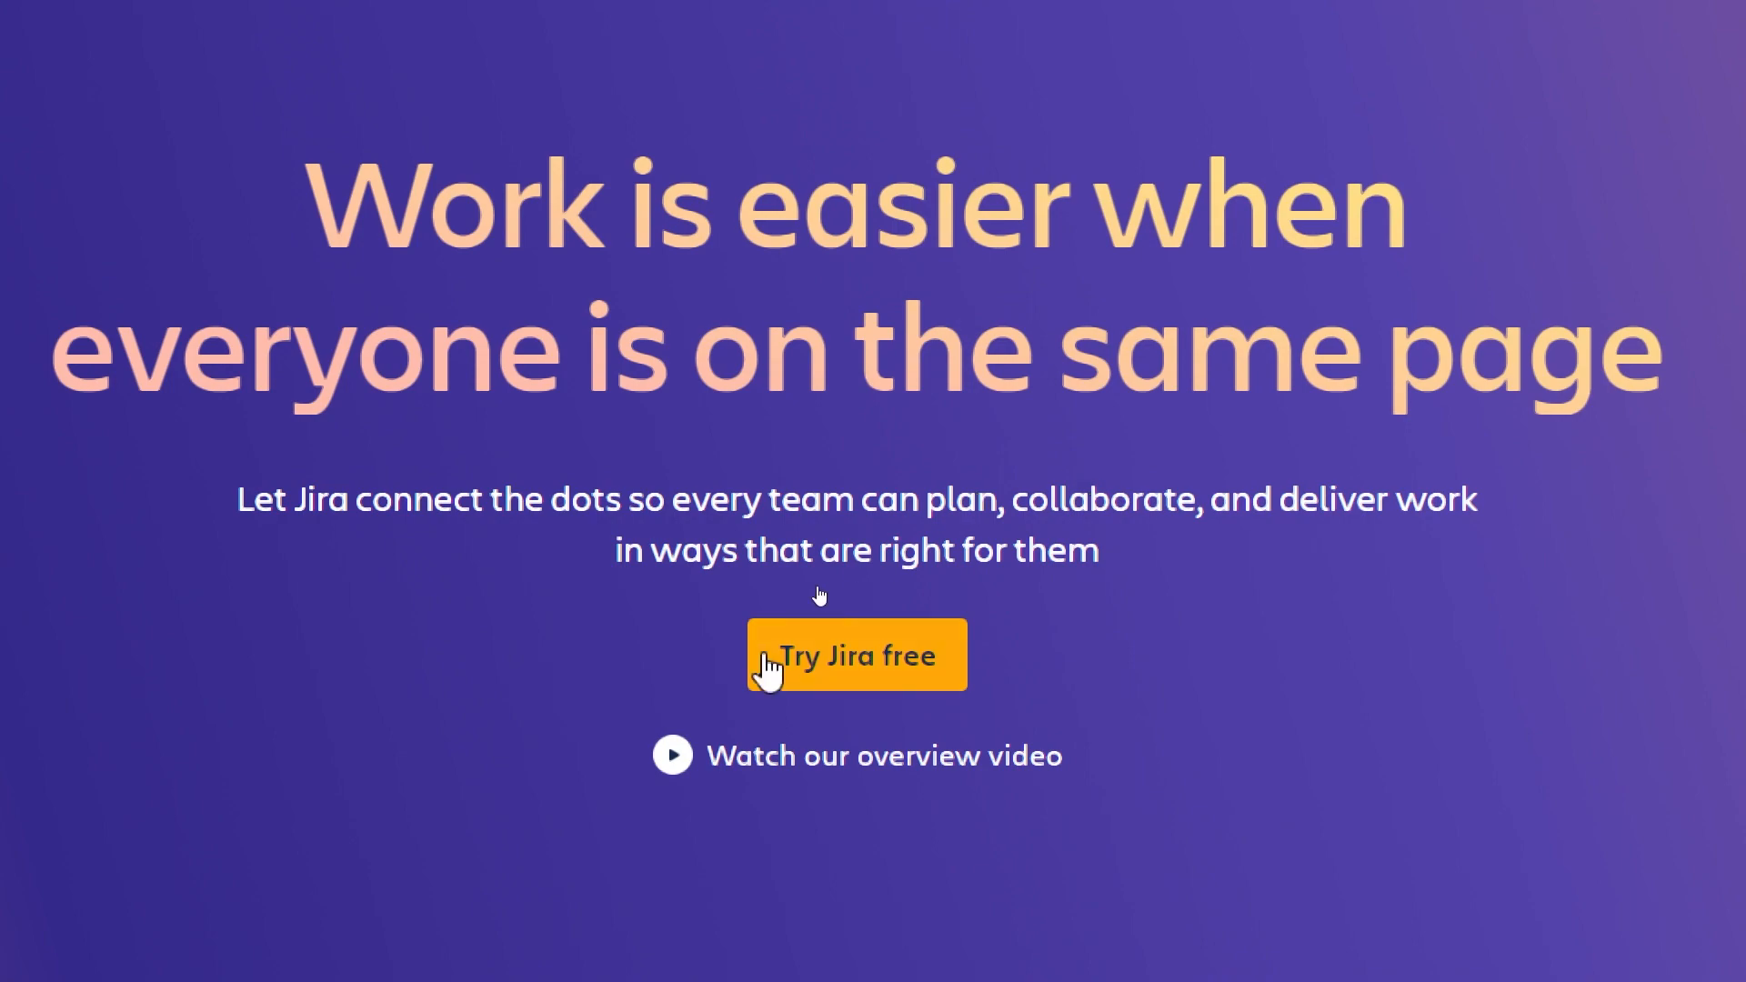
{"action": "left_click", "coordinate": [880, 668]}
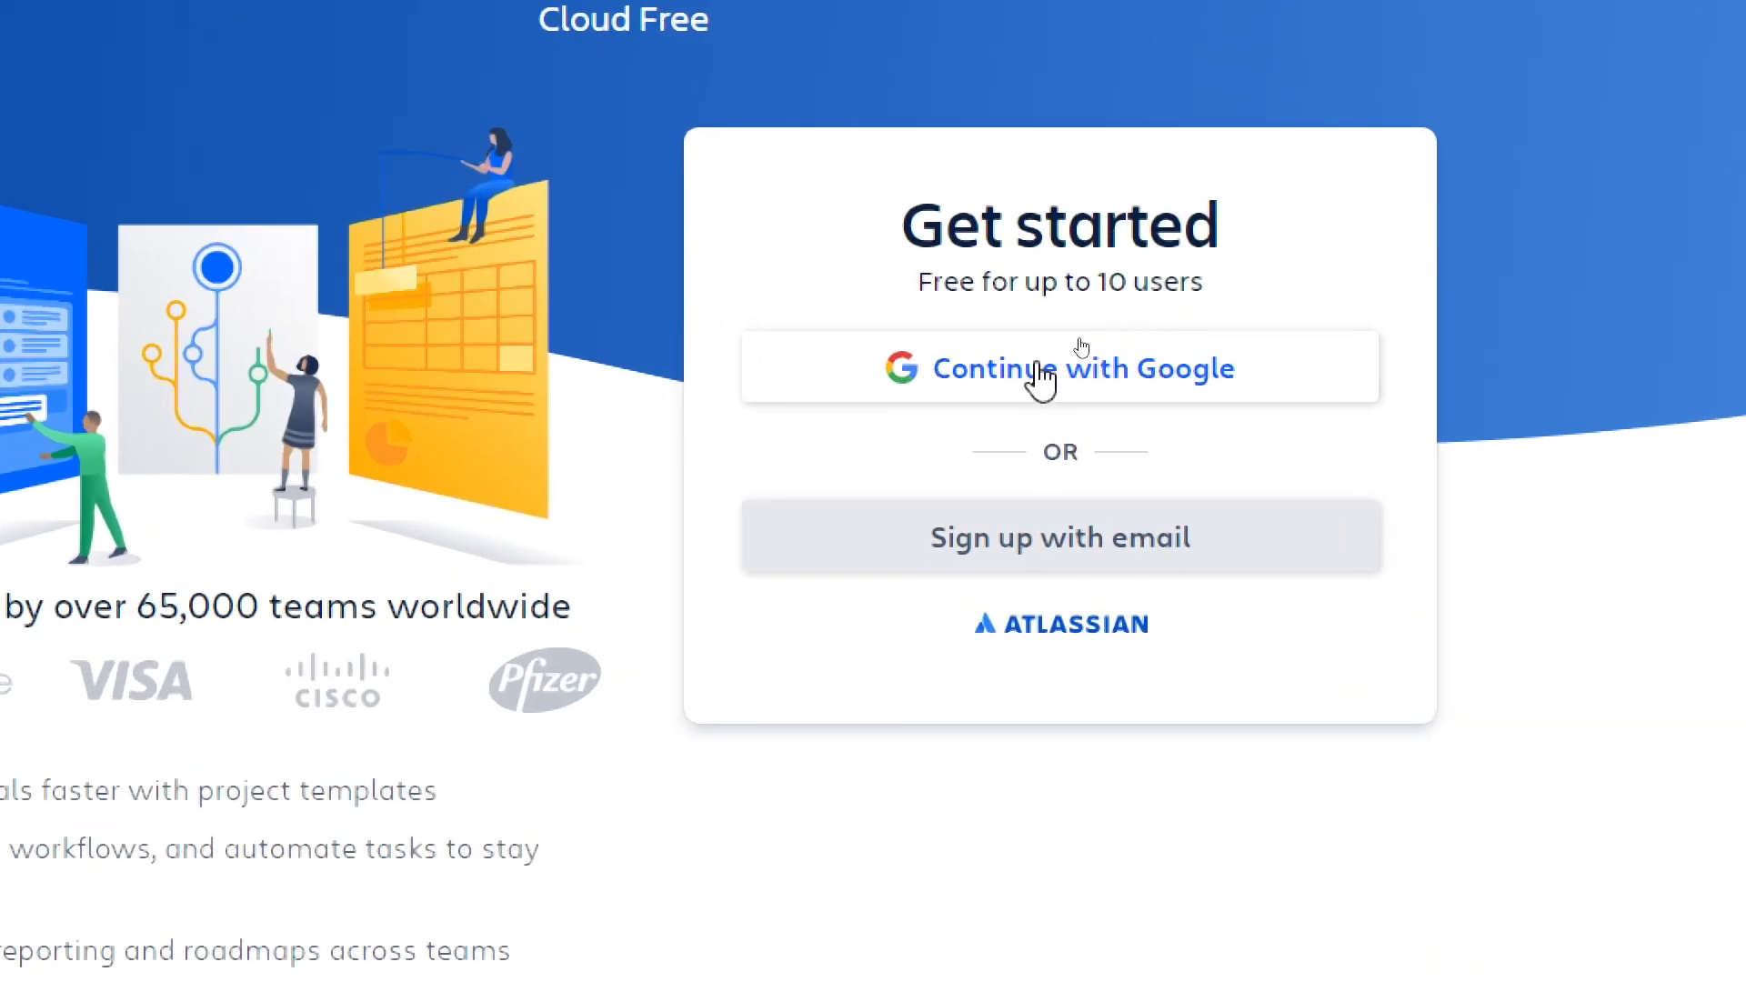
Sign up with an existing Google account and agree to create the site zaazea.atlassian.net.
{"action": "left_click", "coordinate": [1083, 346]}
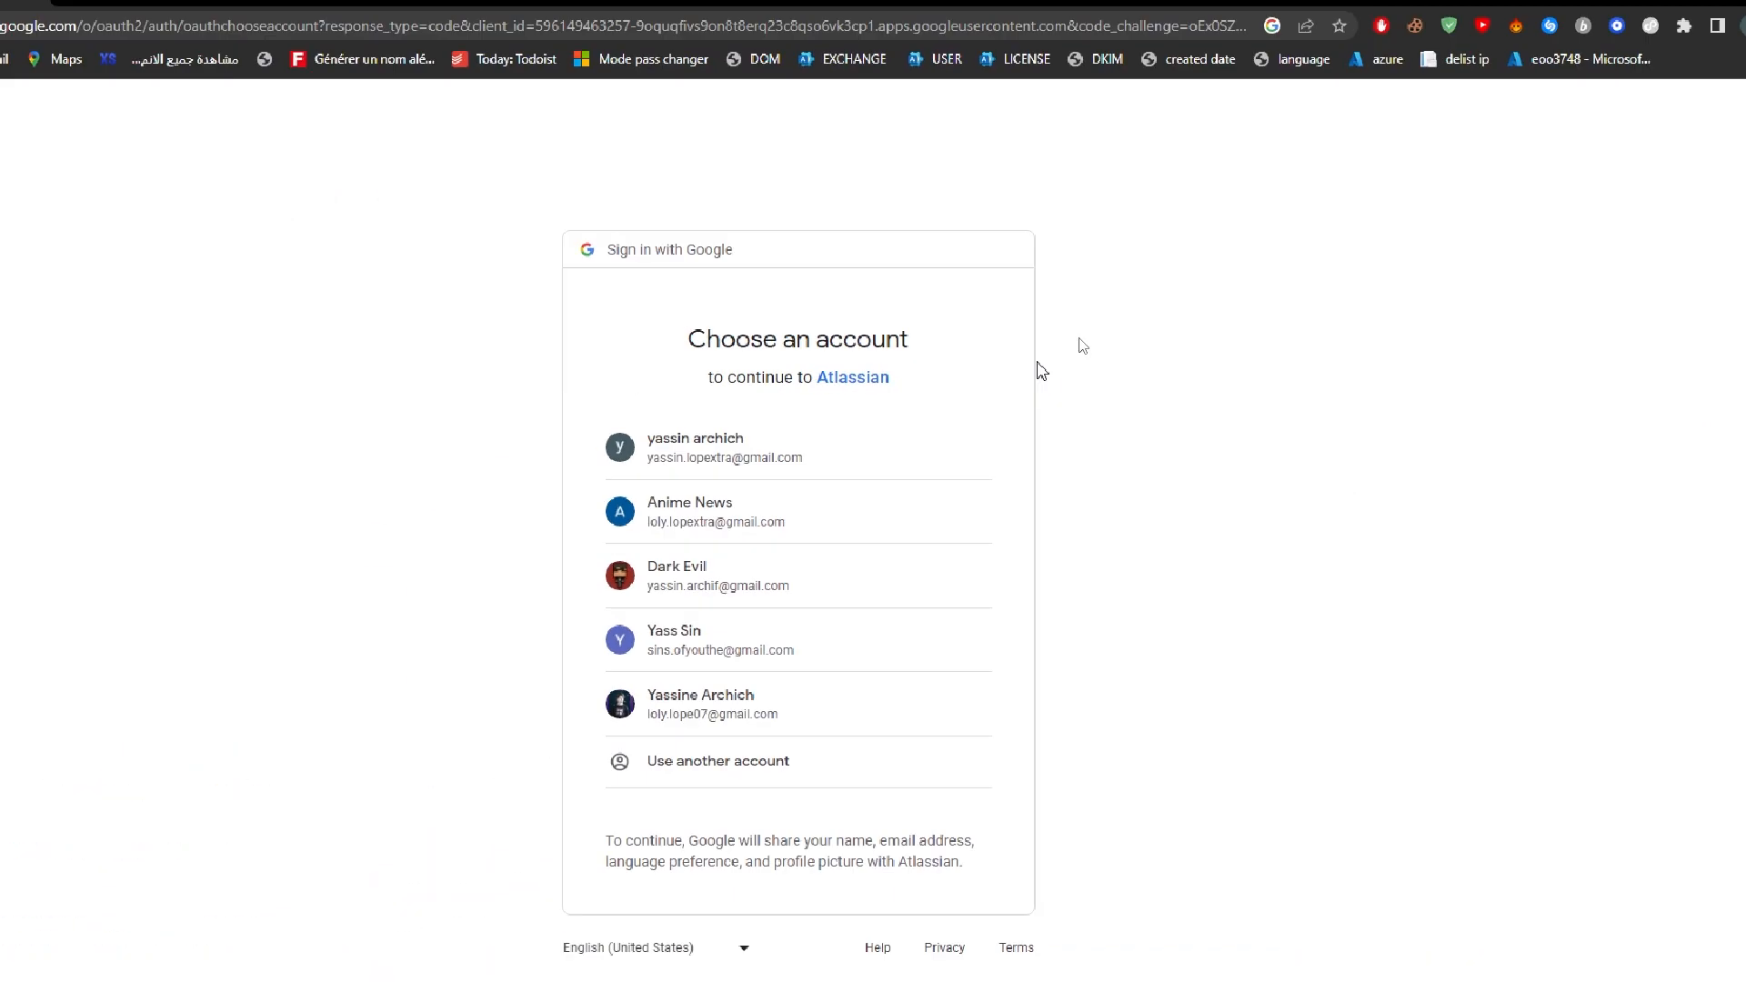
{"action": "left_click", "coordinate": [803, 445]}
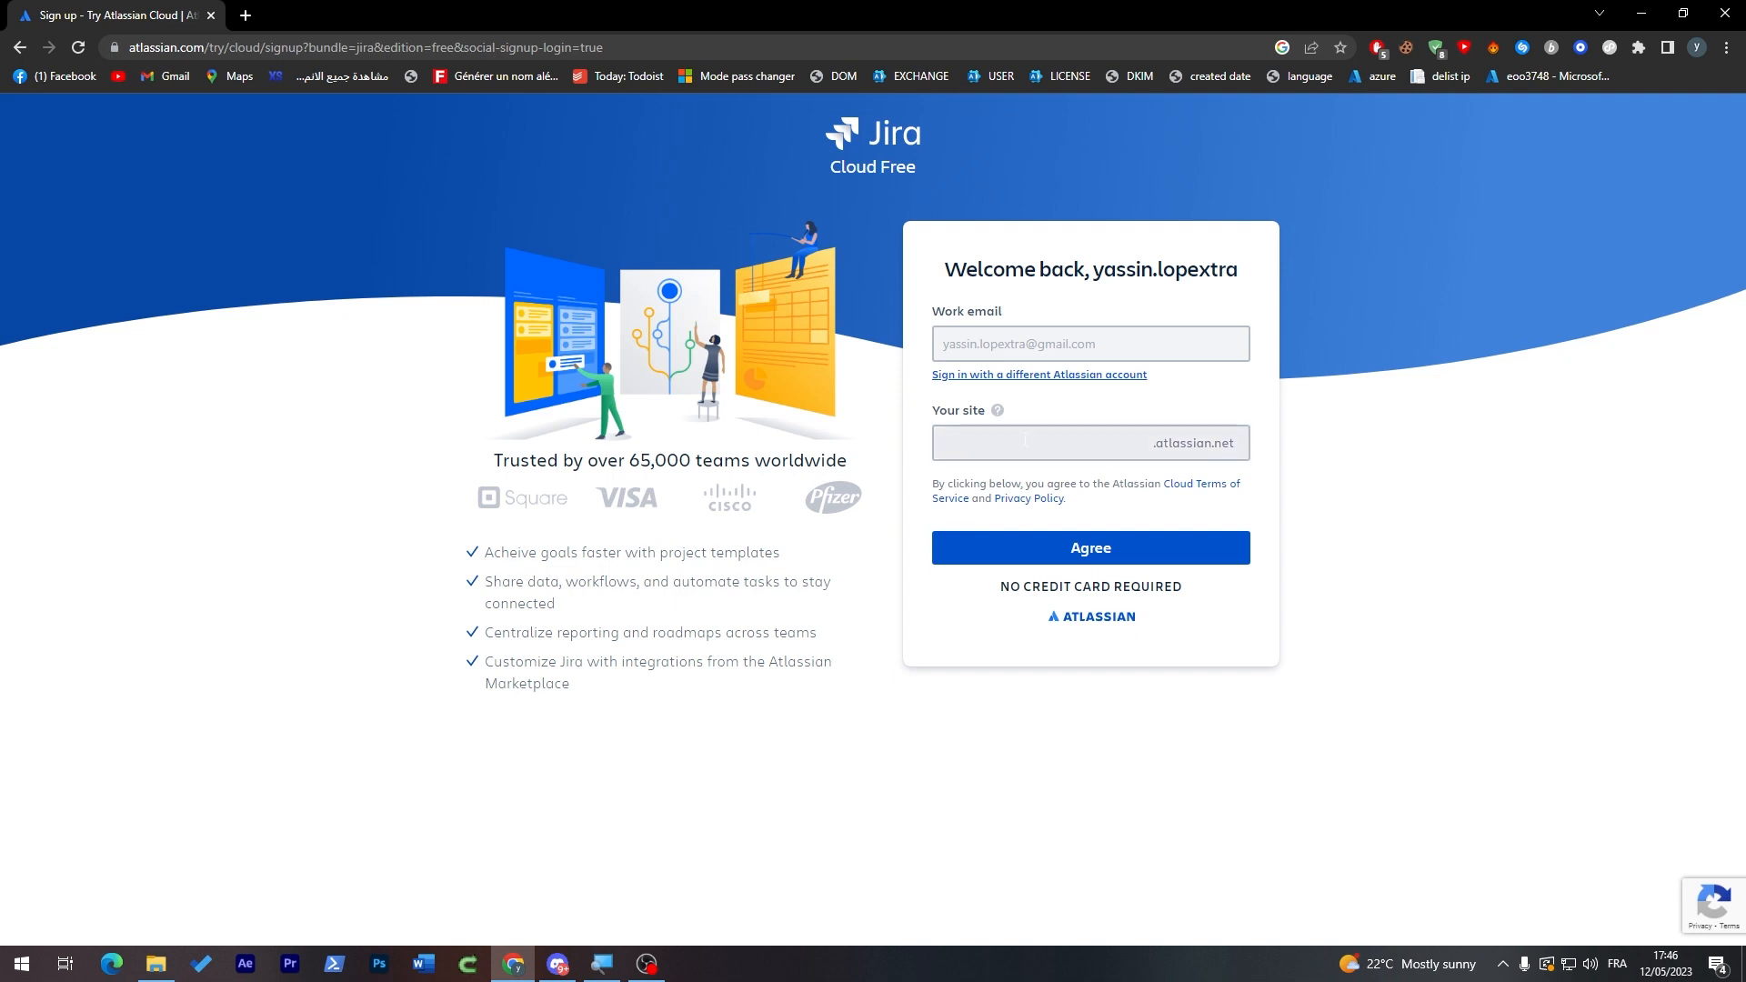
{"action": "left_click", "coordinate": [1025, 440]}
{"action": "type", "text": "zaazea"}
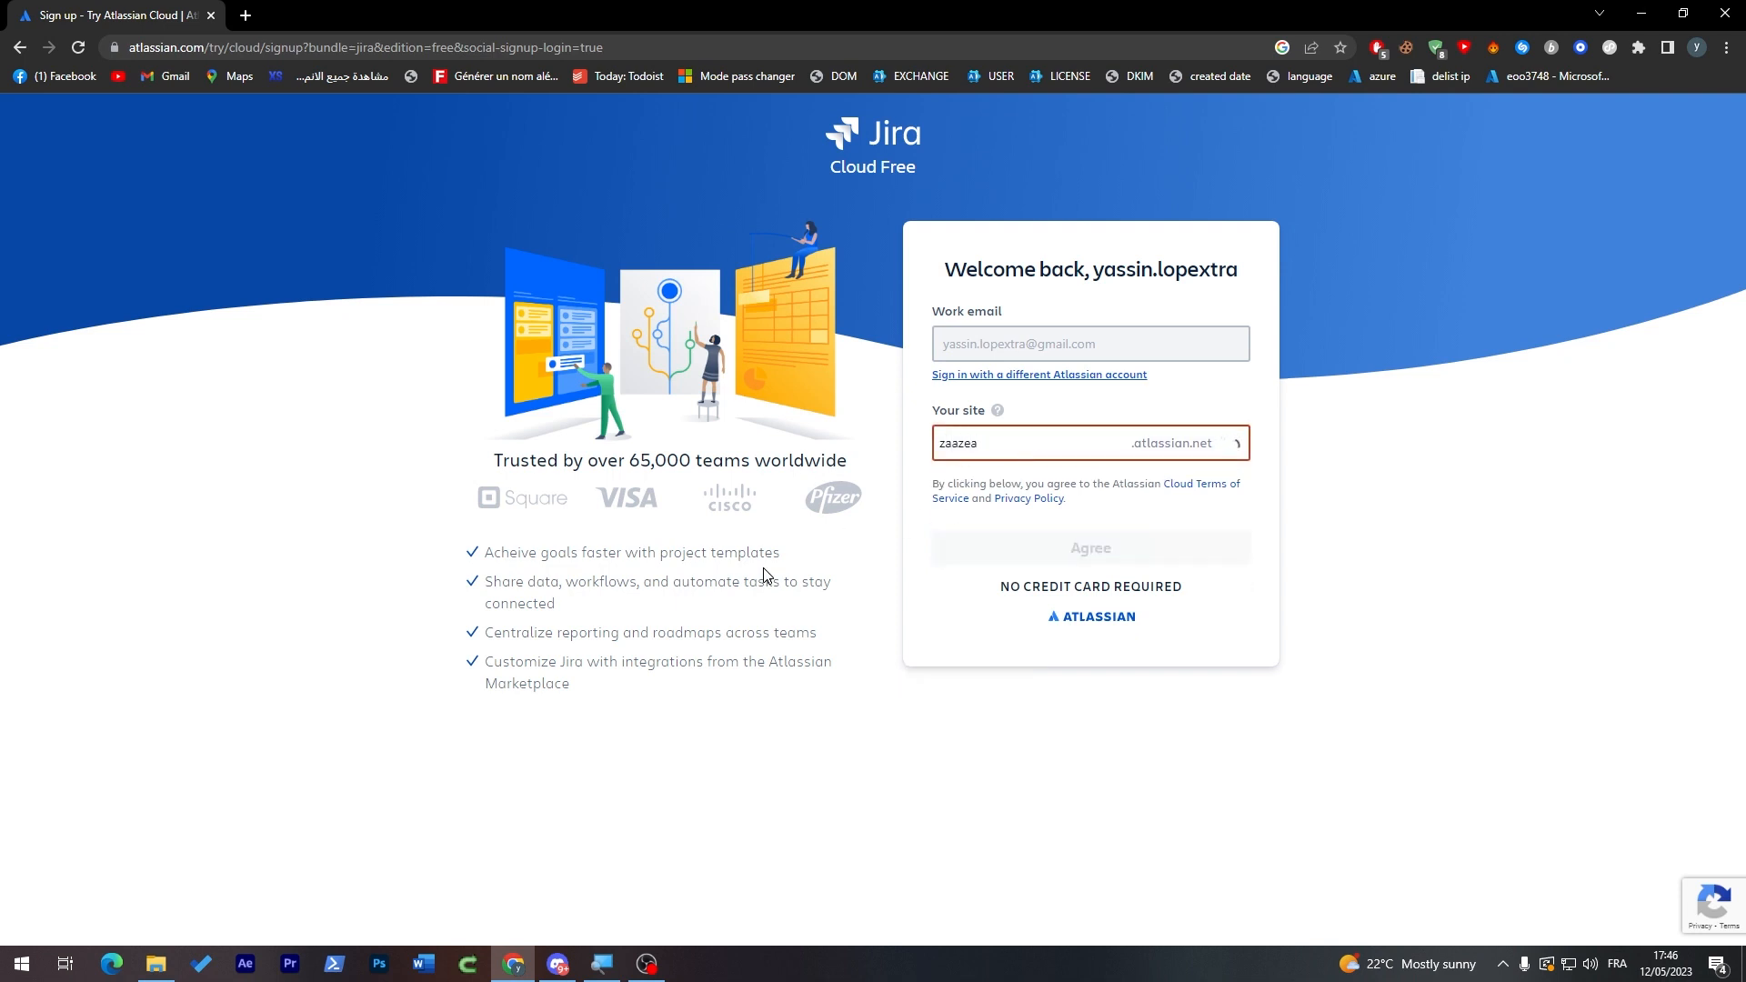
{"action": "key", "text": "Return"}
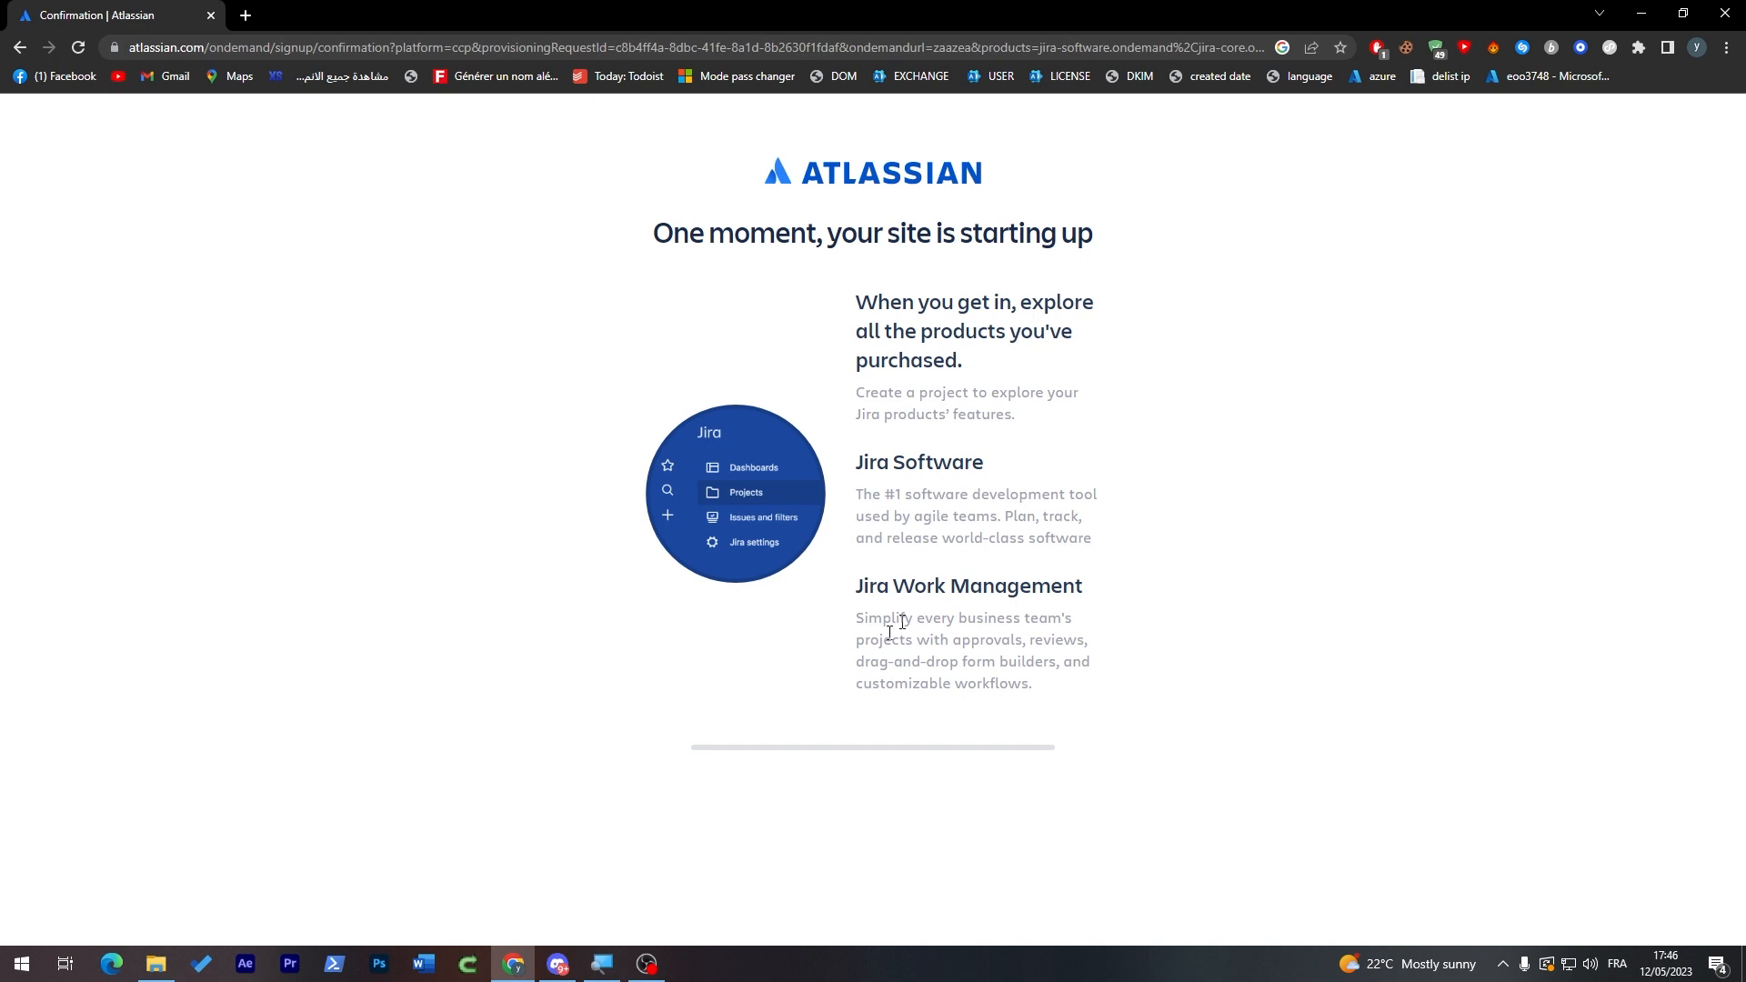
{"action": "left_click_drag", "start_coordinate": [930, 304], "coordinate": [1060, 304]}
{"action": "left_click", "coordinate": [896, 414]}
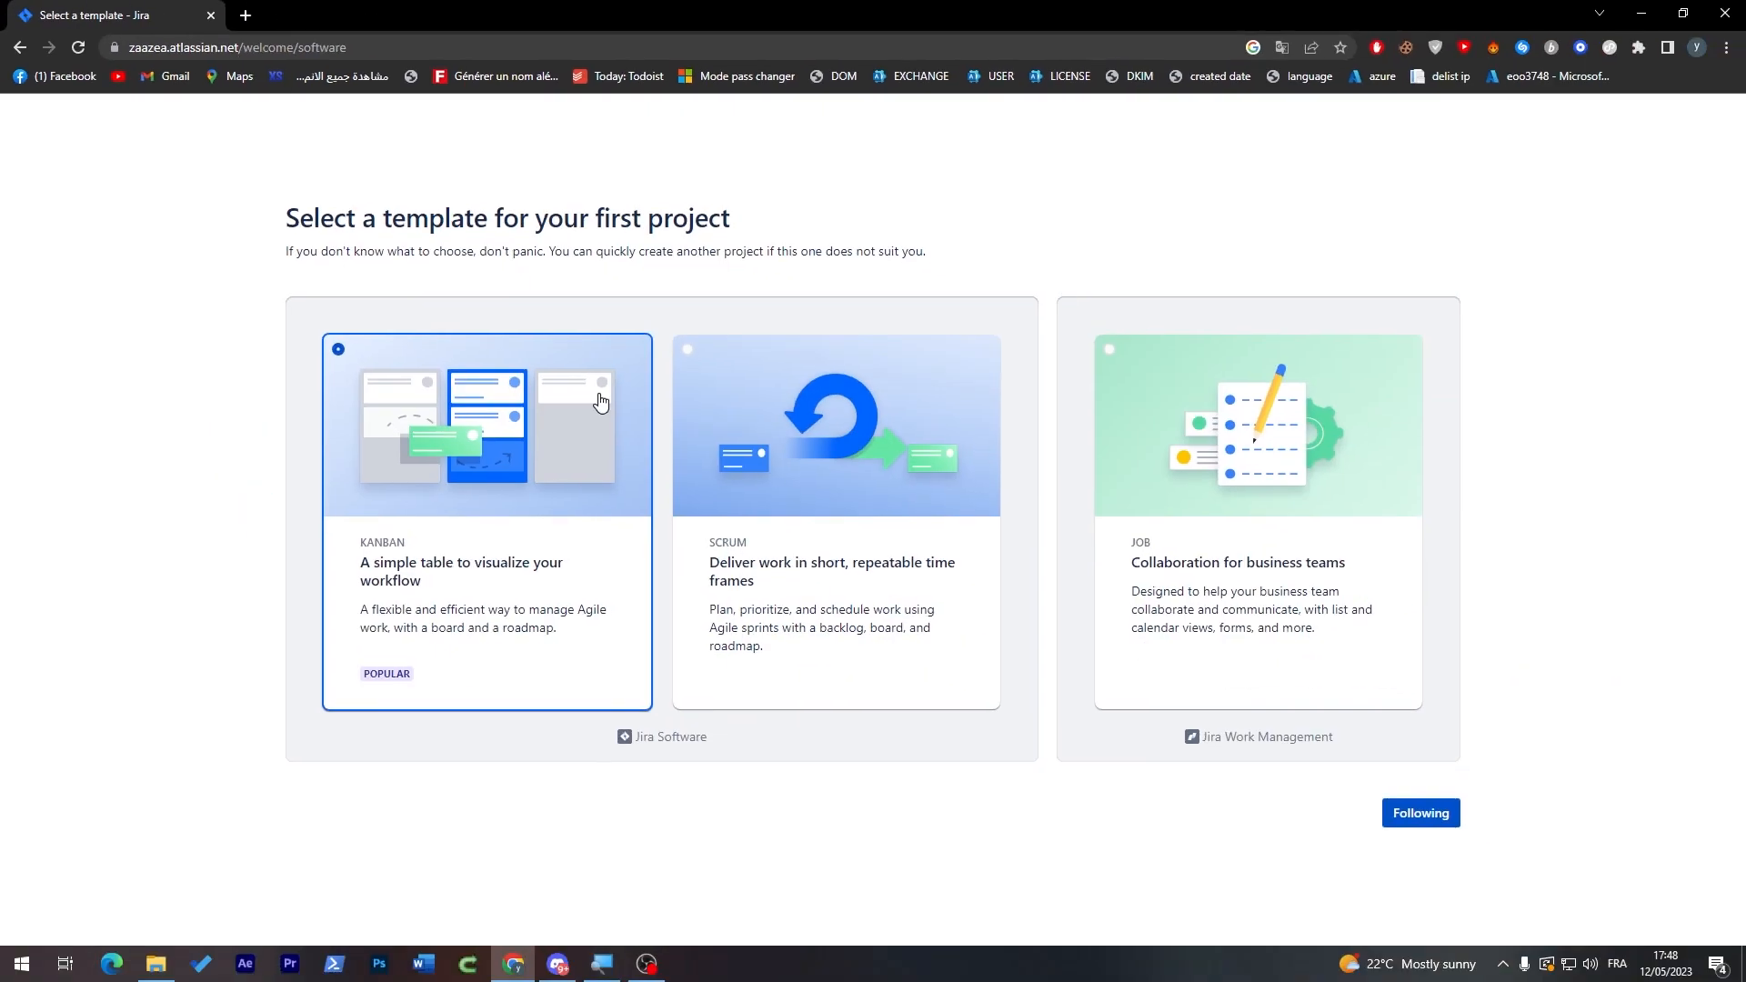
Accept the Kanban template for the first project and name the project Tutorial.
{"action": "left_click", "coordinate": [1417, 813]}
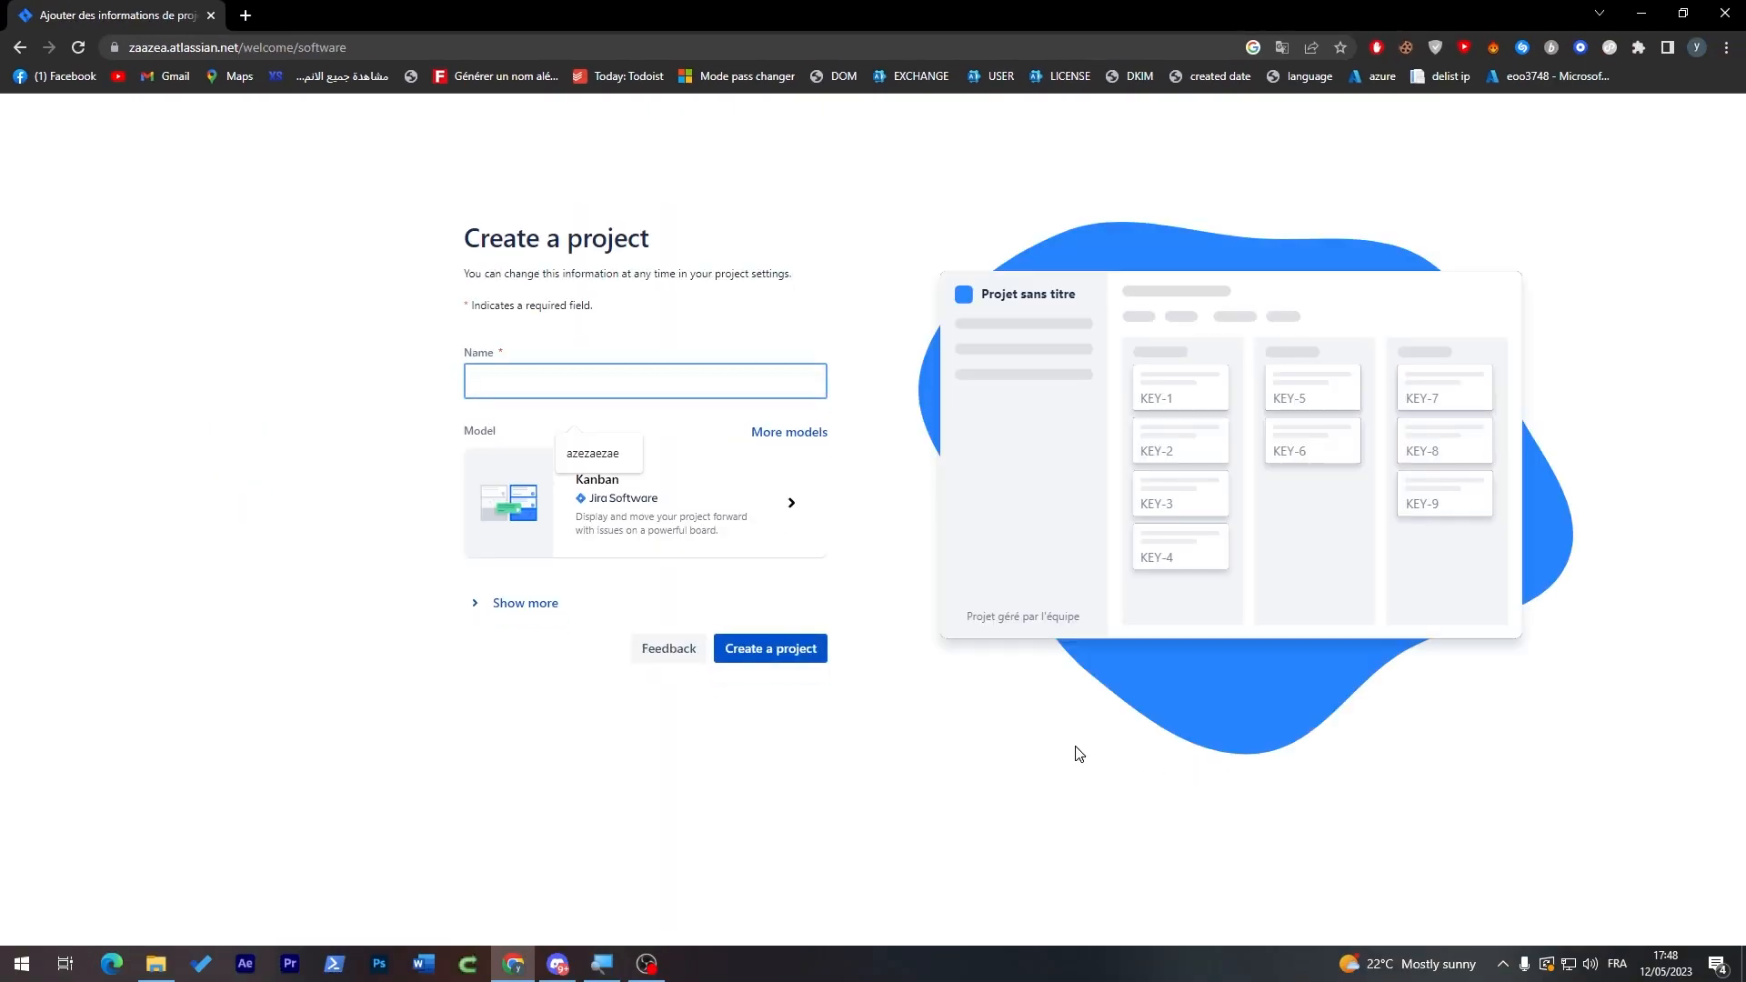
{"action": "left_click", "coordinate": [621, 381]}
{"action": "key", "text": "Return"}
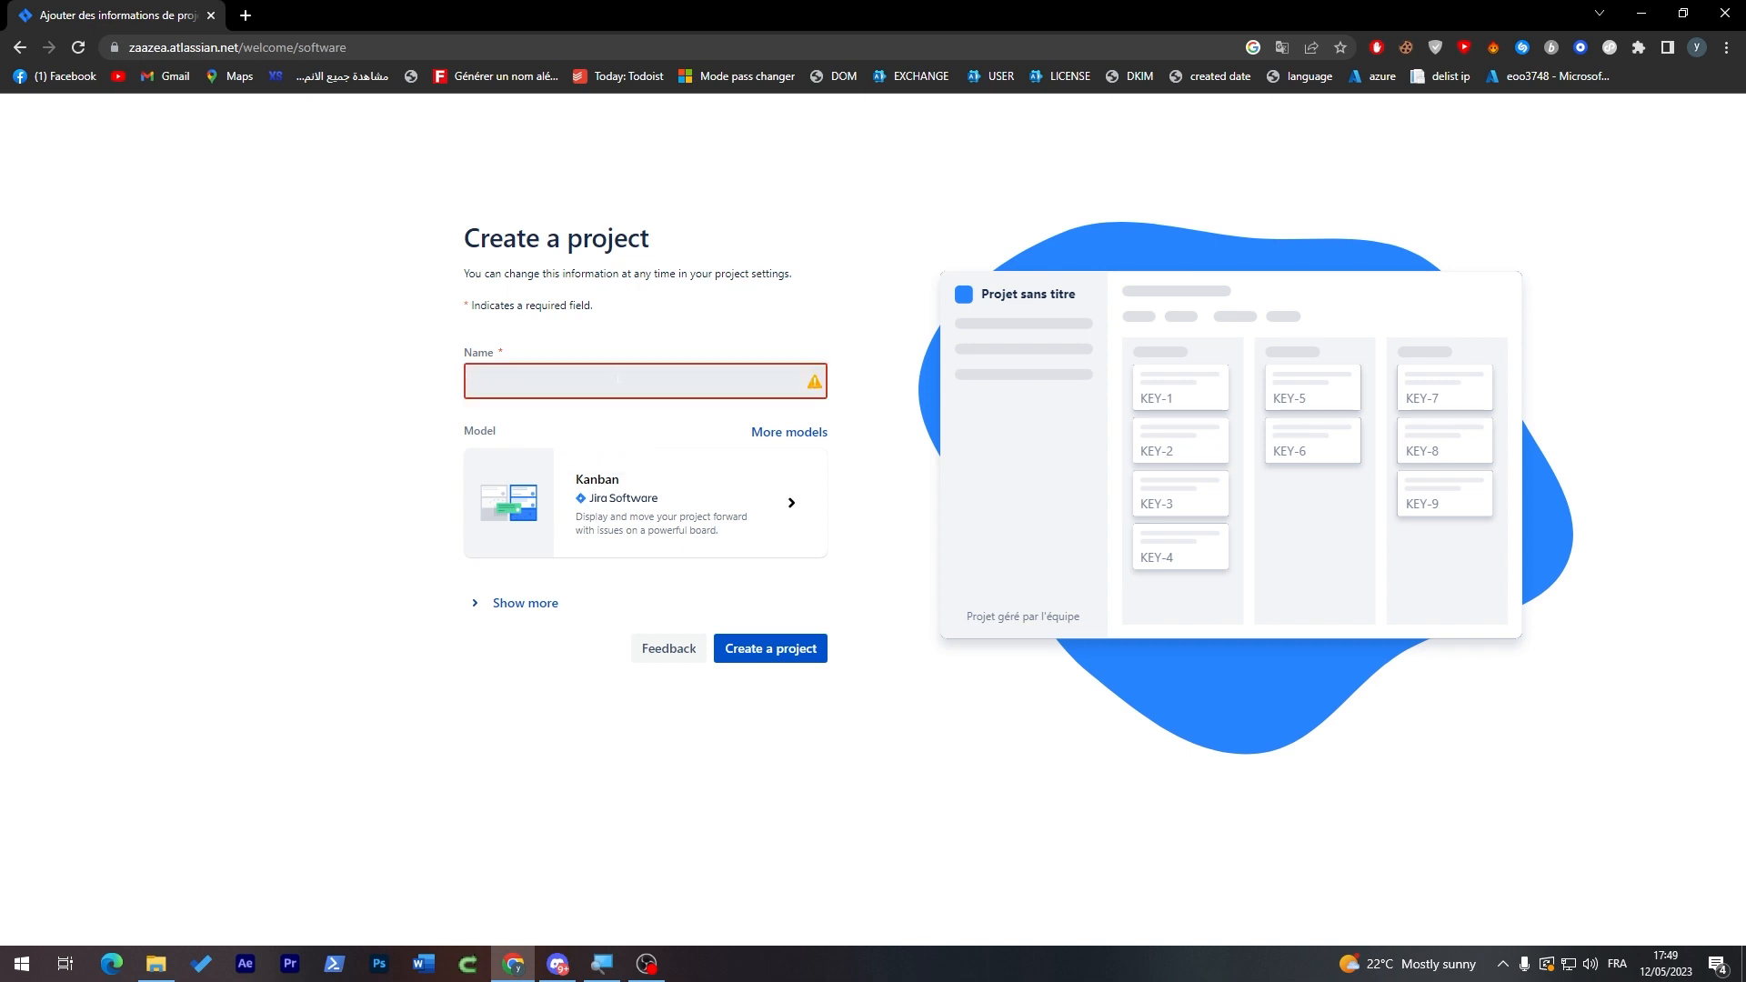
{"action": "left_click", "coordinate": [600, 381]}
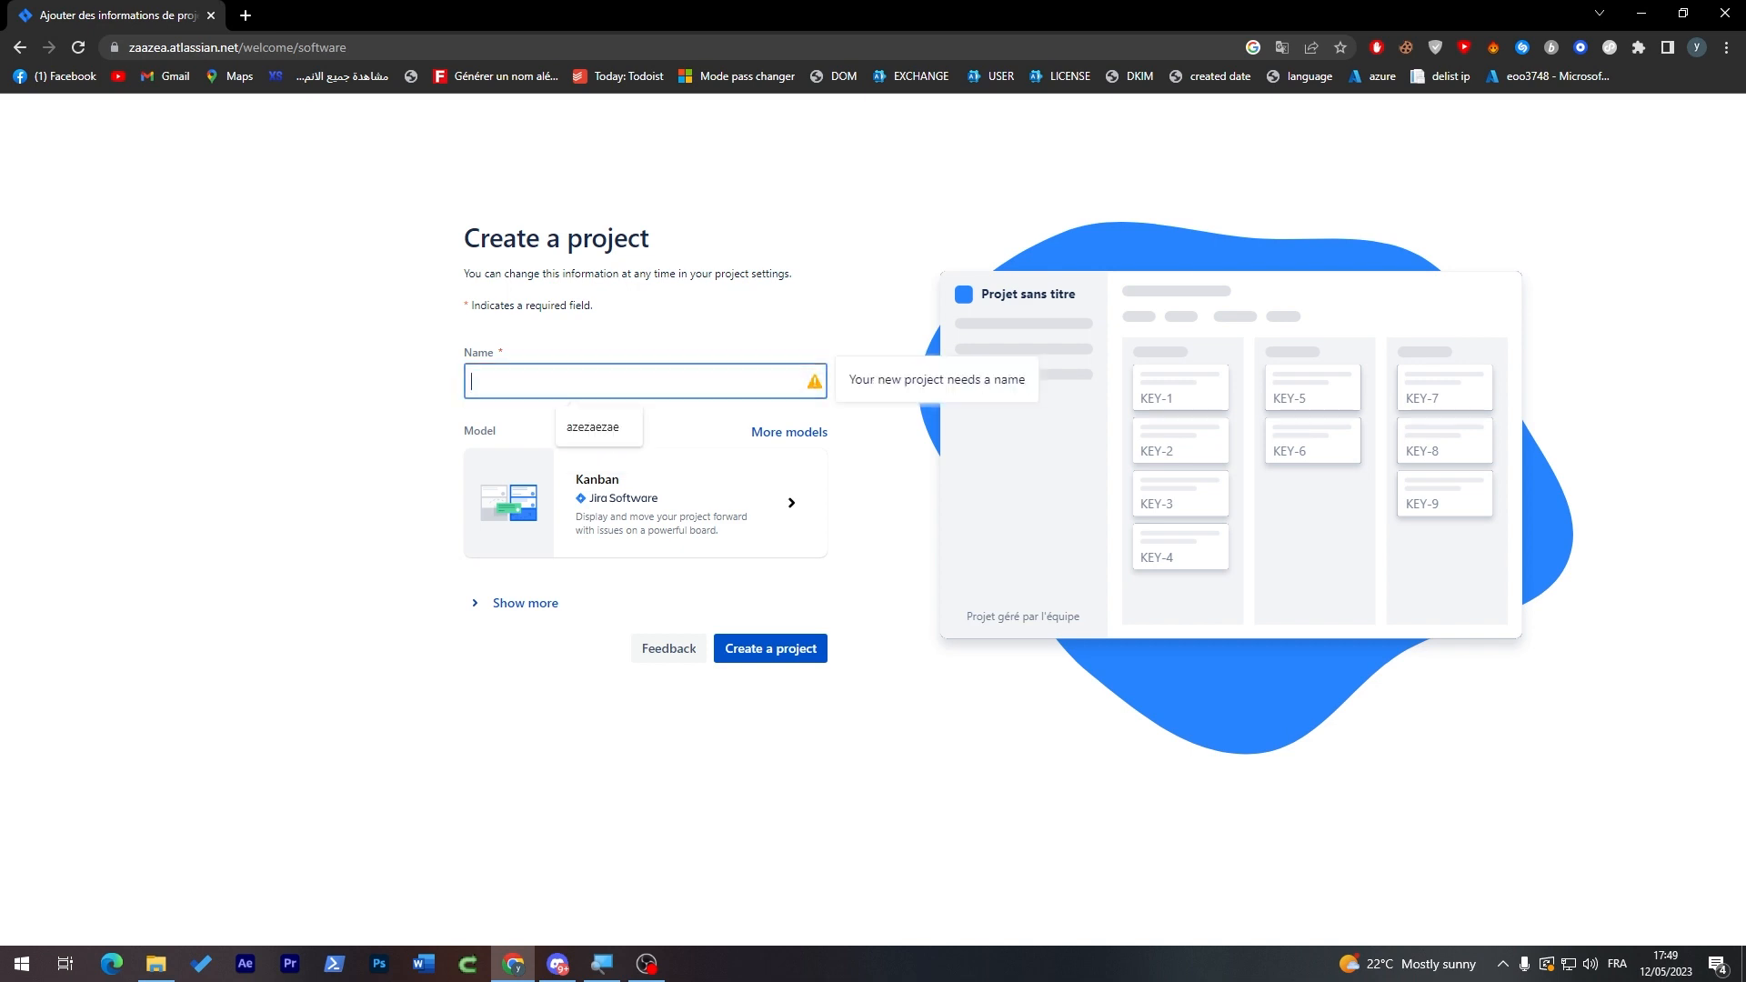
{"action": "type", "text": "Tutoria"}
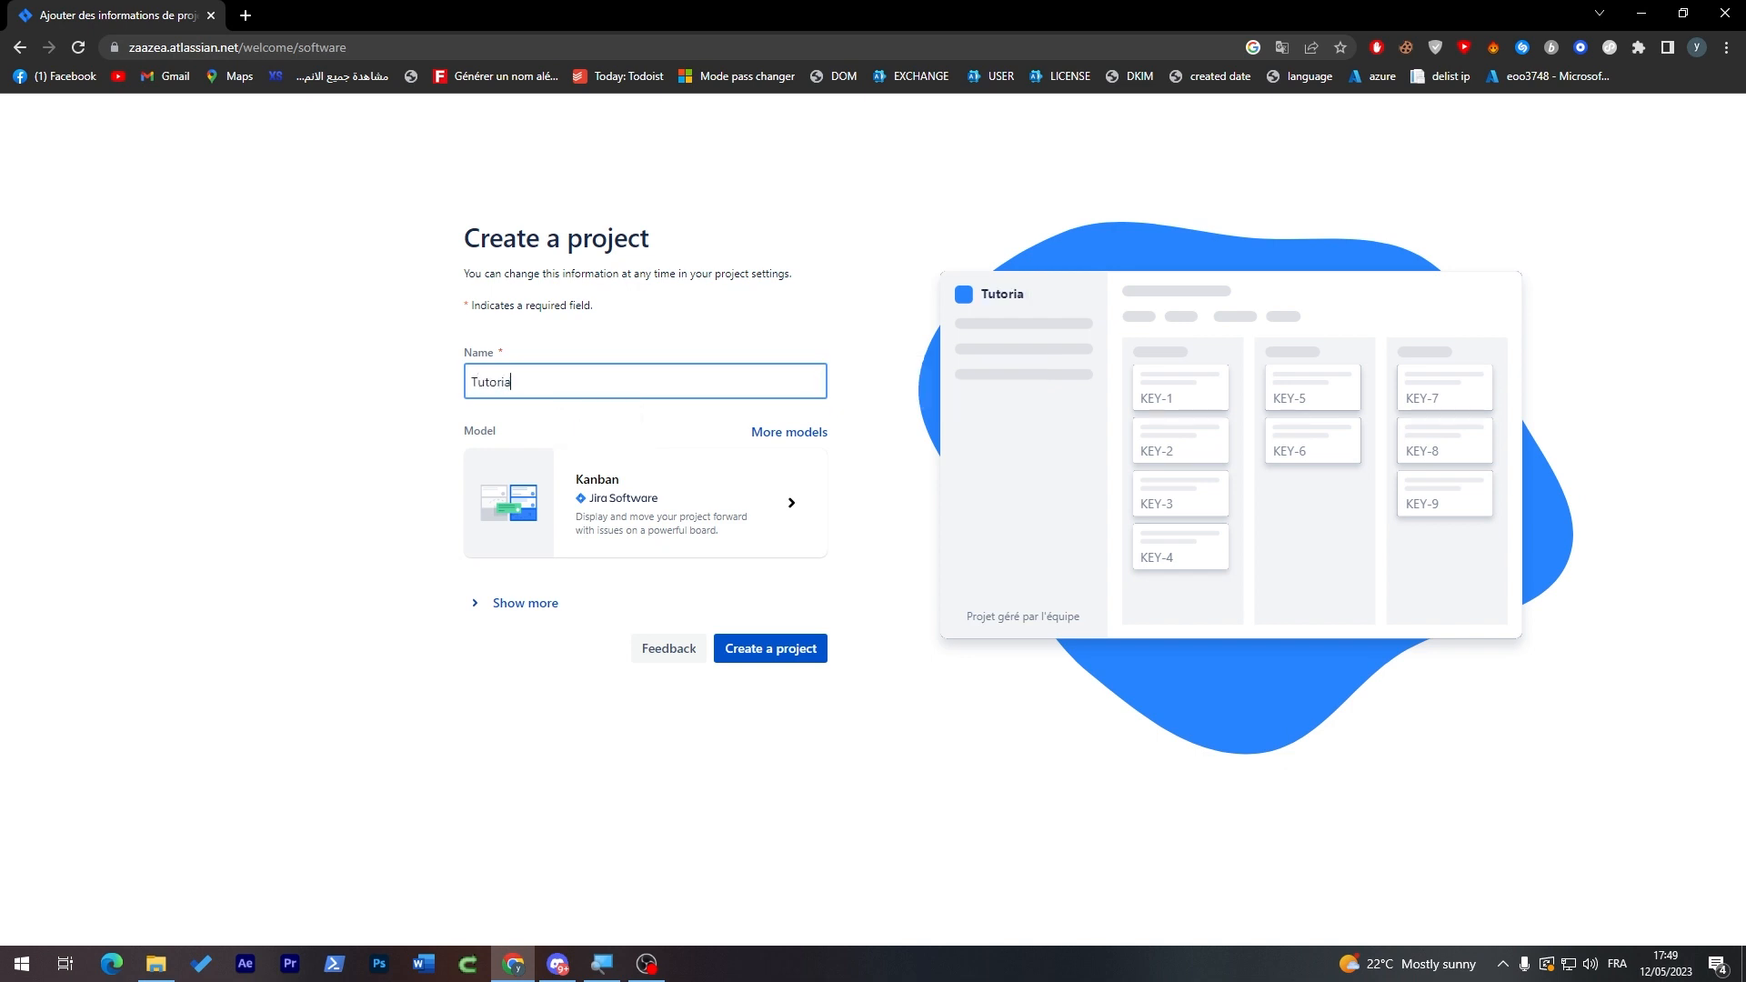
{"action": "type", "text": "l"}
{"action": "left_click", "coordinate": [762, 671]}
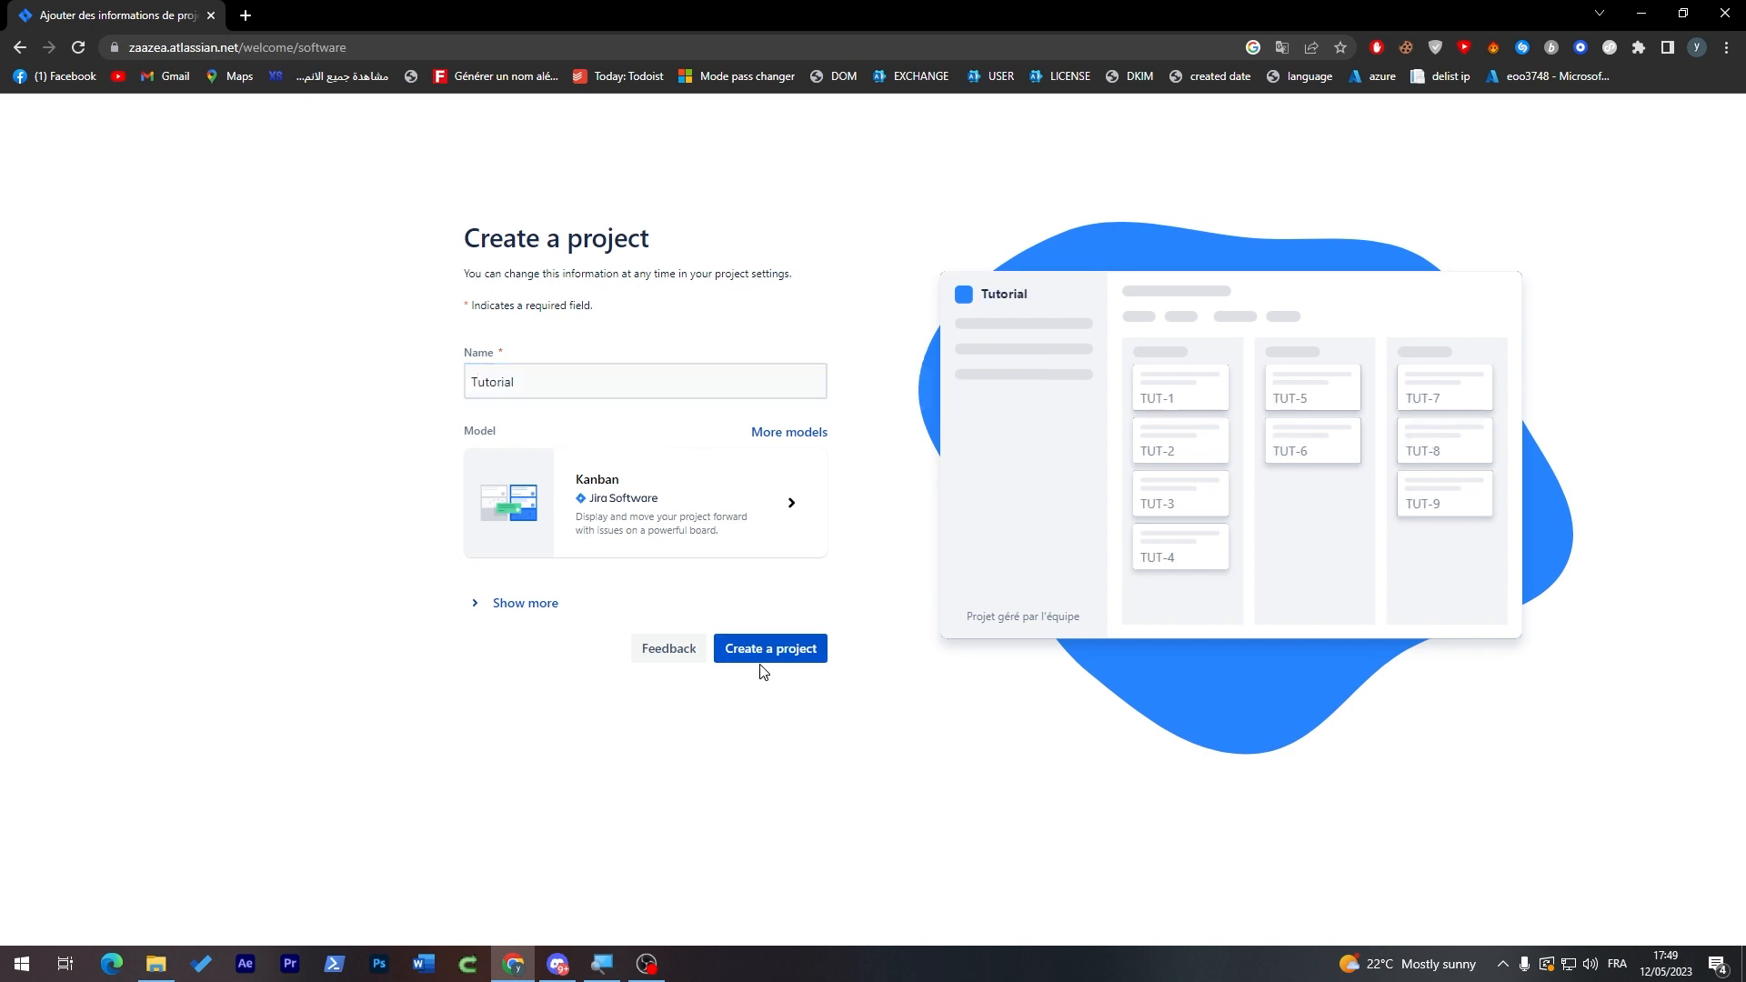
Check the project type options, keep Team managed, and create the project.
{"action": "left_click", "coordinate": [560, 605]}
{"action": "left_click", "coordinate": [598, 614]}
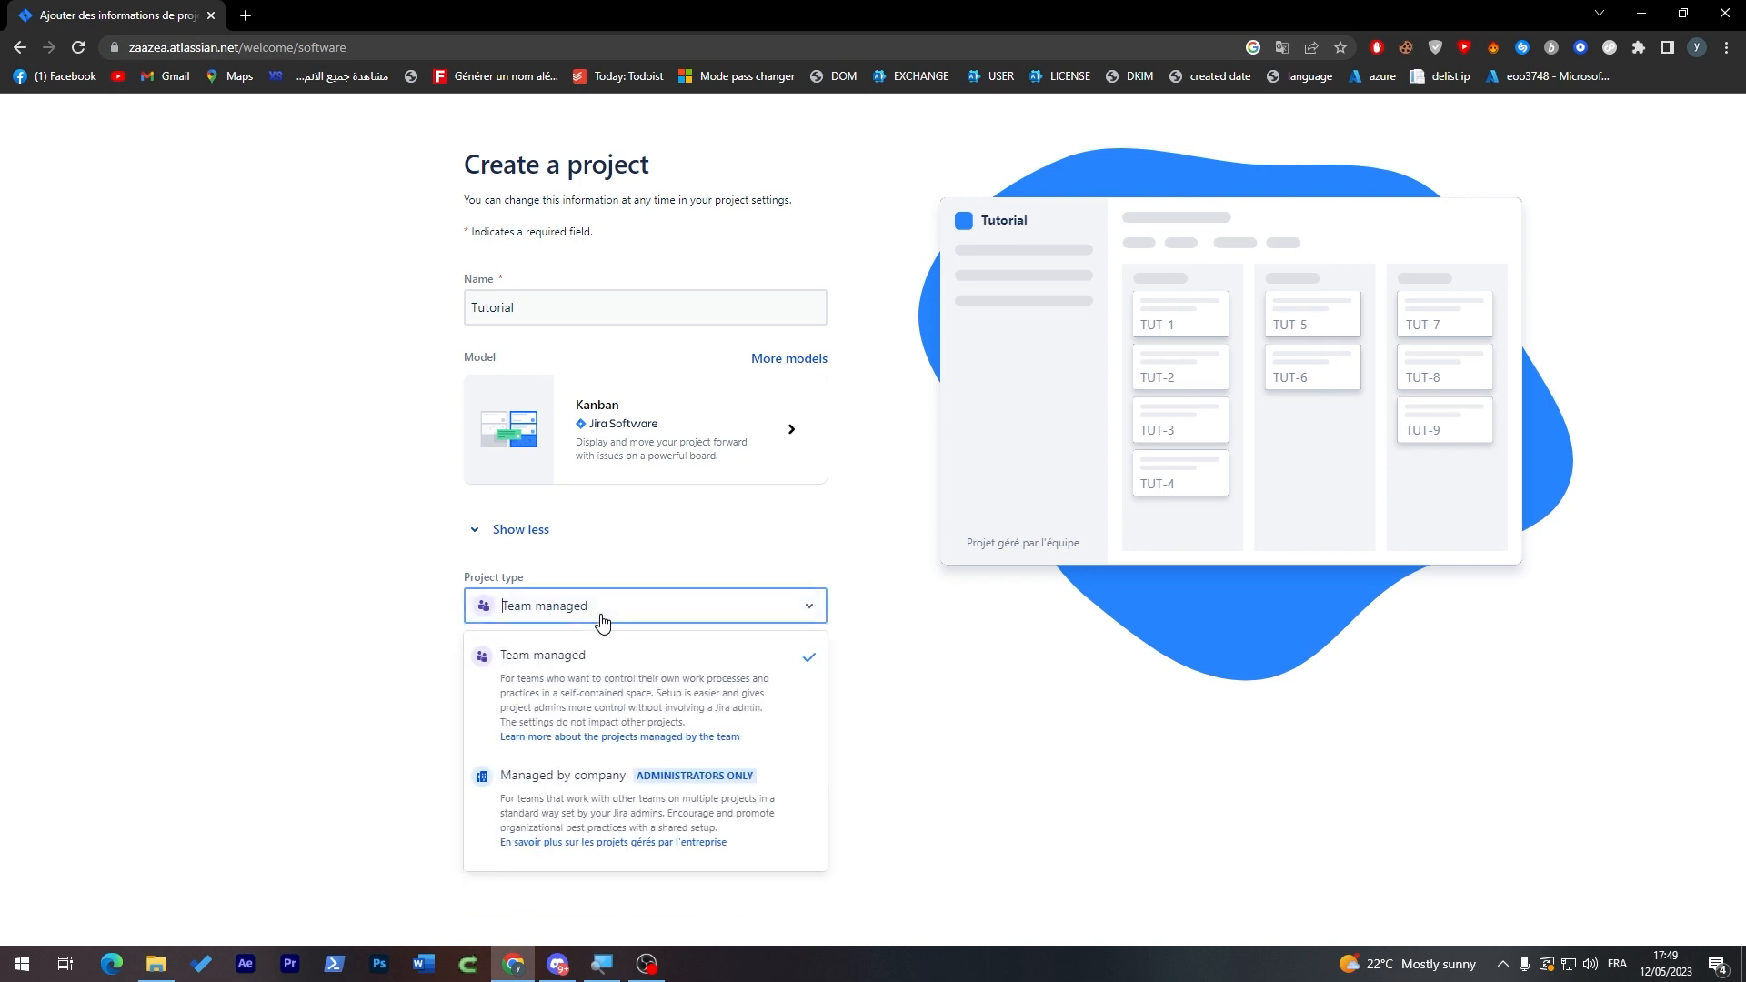
{"action": "left_click", "coordinate": [603, 616]}
{"action": "left_click", "coordinate": [1076, 794]}
{"action": "left_click", "coordinate": [798, 767]}
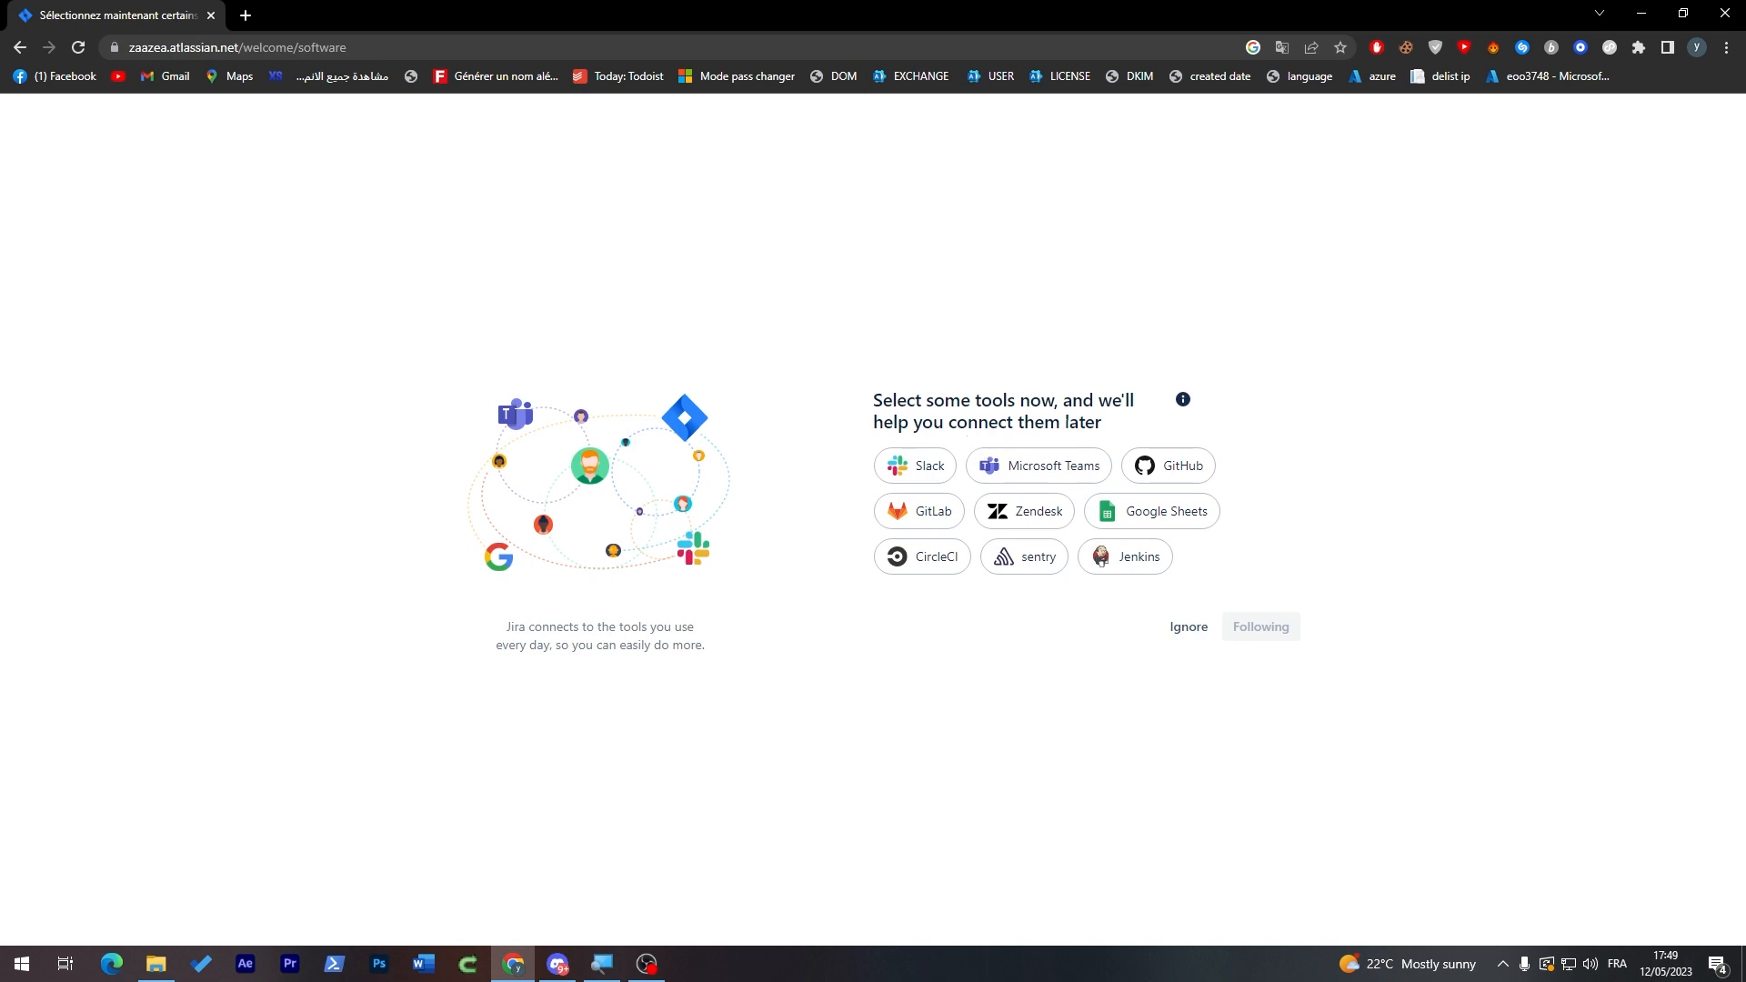
Mark Google Sheets, Microsoft Teams and GitHub as tools, but skip connecting them and decline the guided tour.
{"action": "left_click", "coordinate": [1176, 522]}
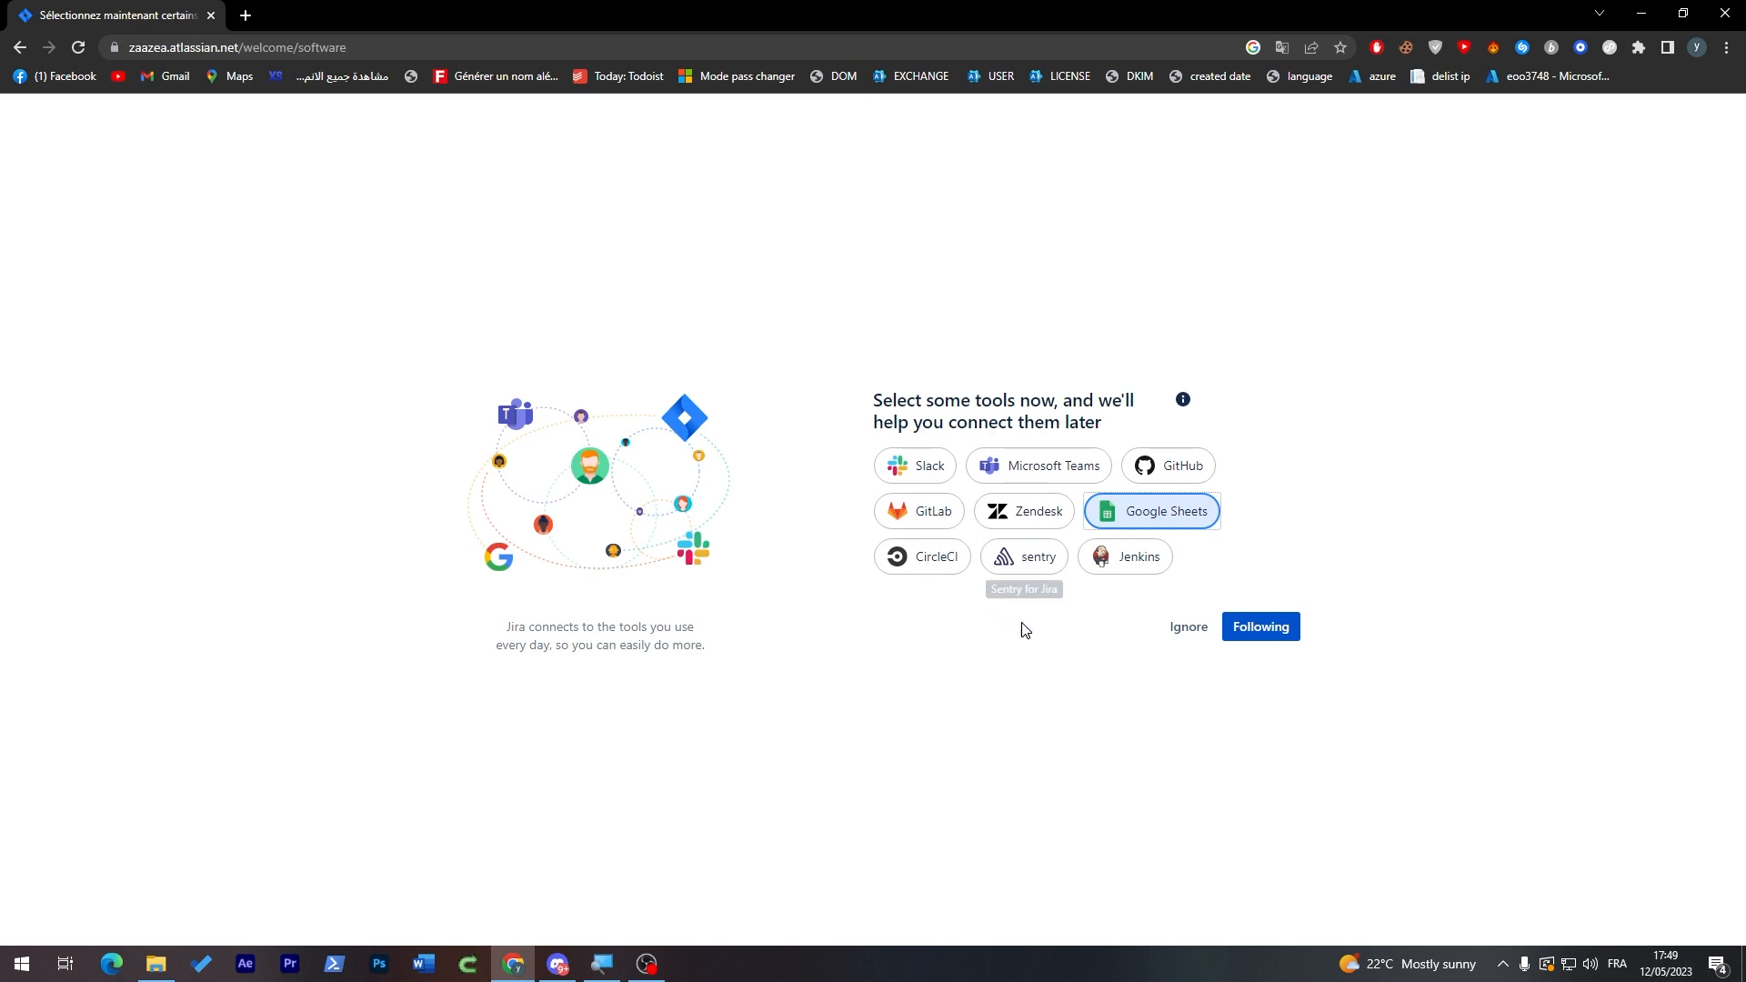
{"action": "left_click", "coordinate": [1041, 471]}
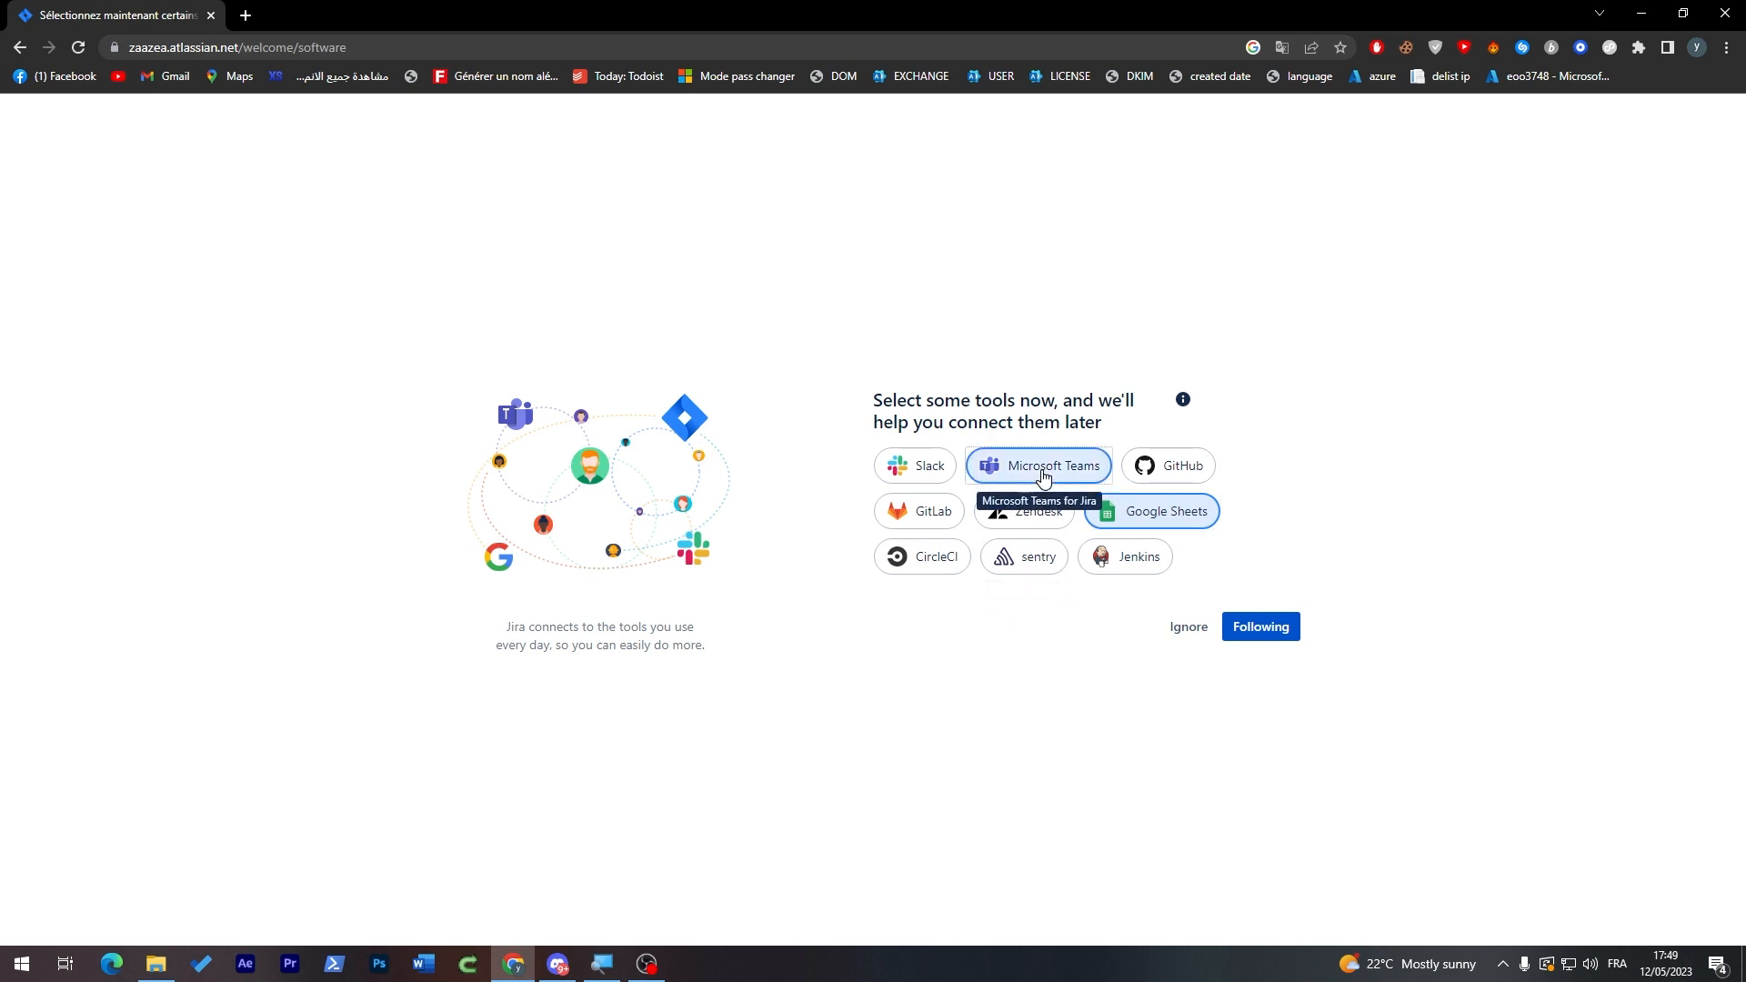
{"action": "left_click", "coordinate": [1172, 466]}
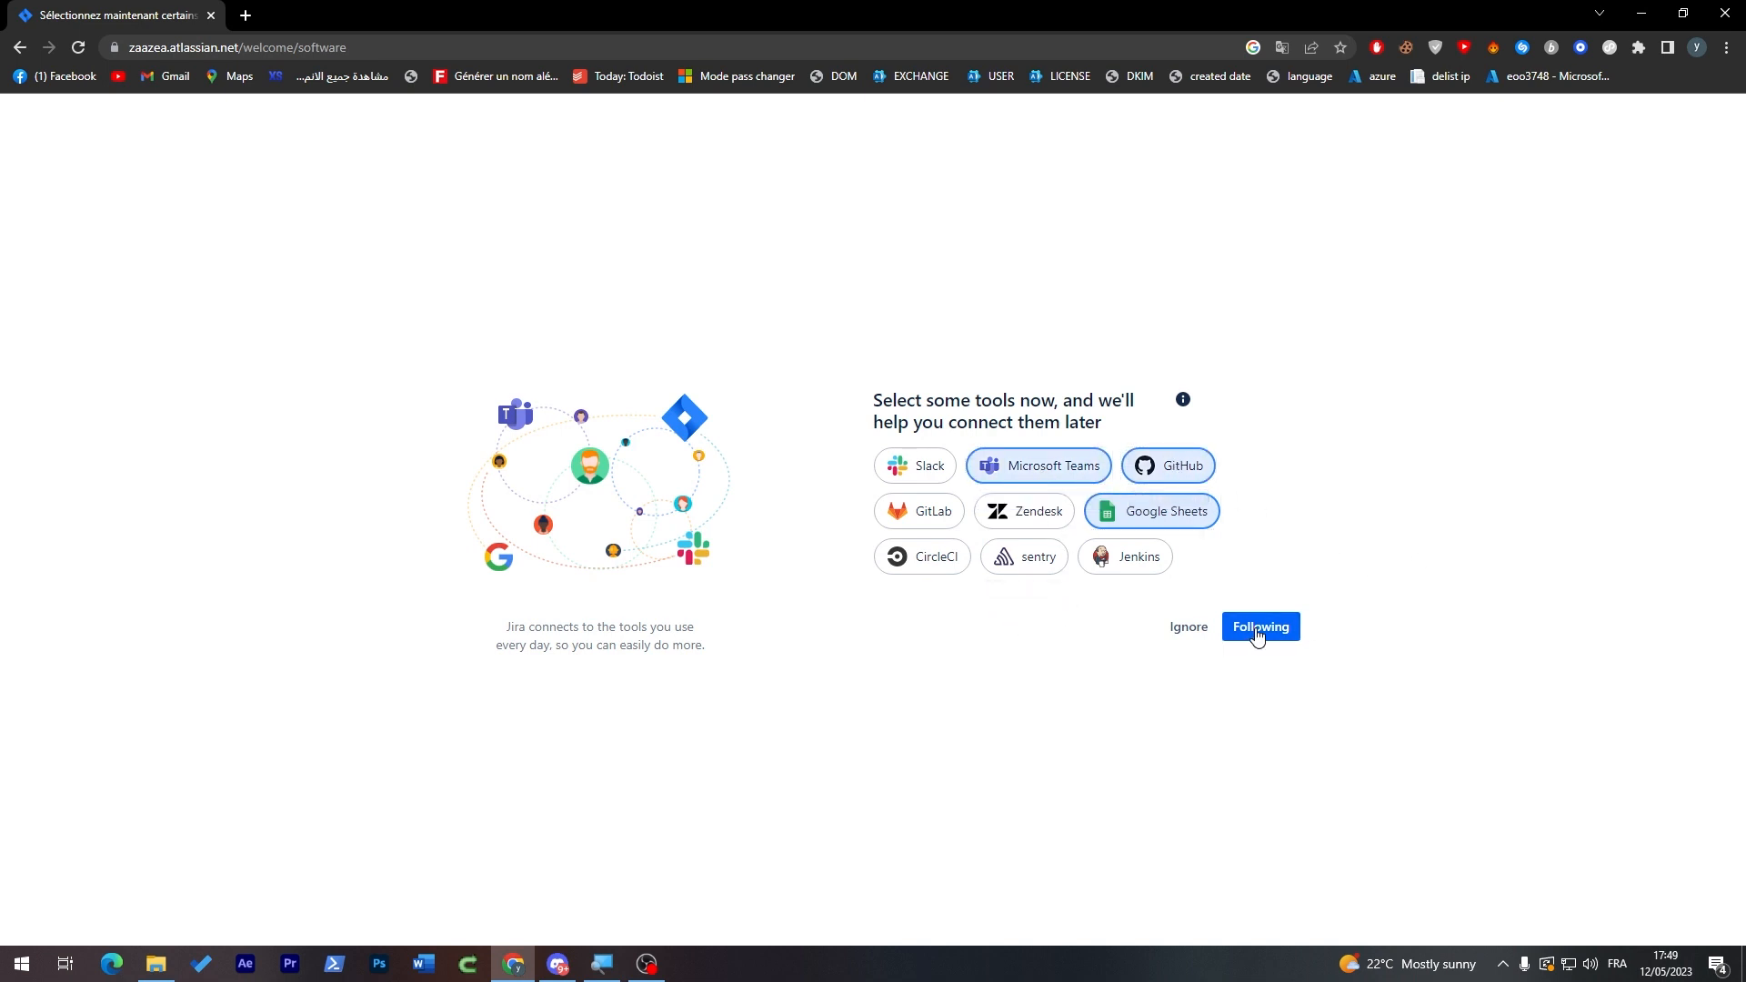
{"action": "left_click", "coordinate": [1198, 630]}
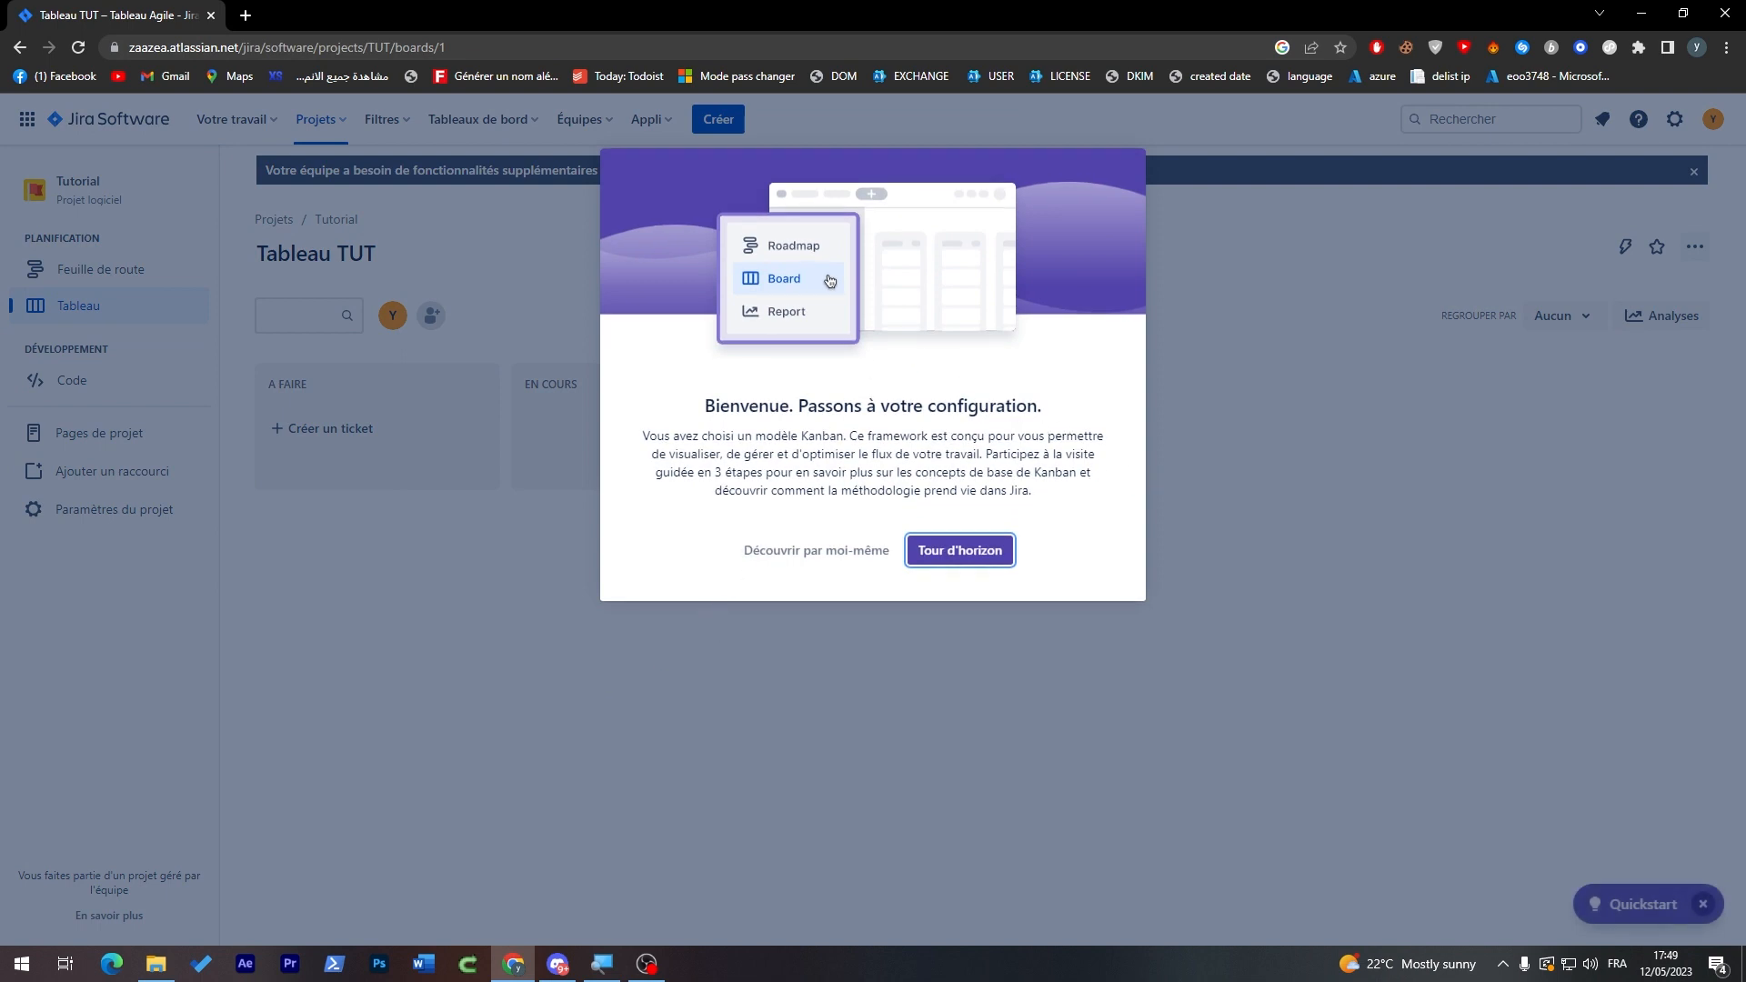
{"action": "left_click", "coordinate": [816, 552]}
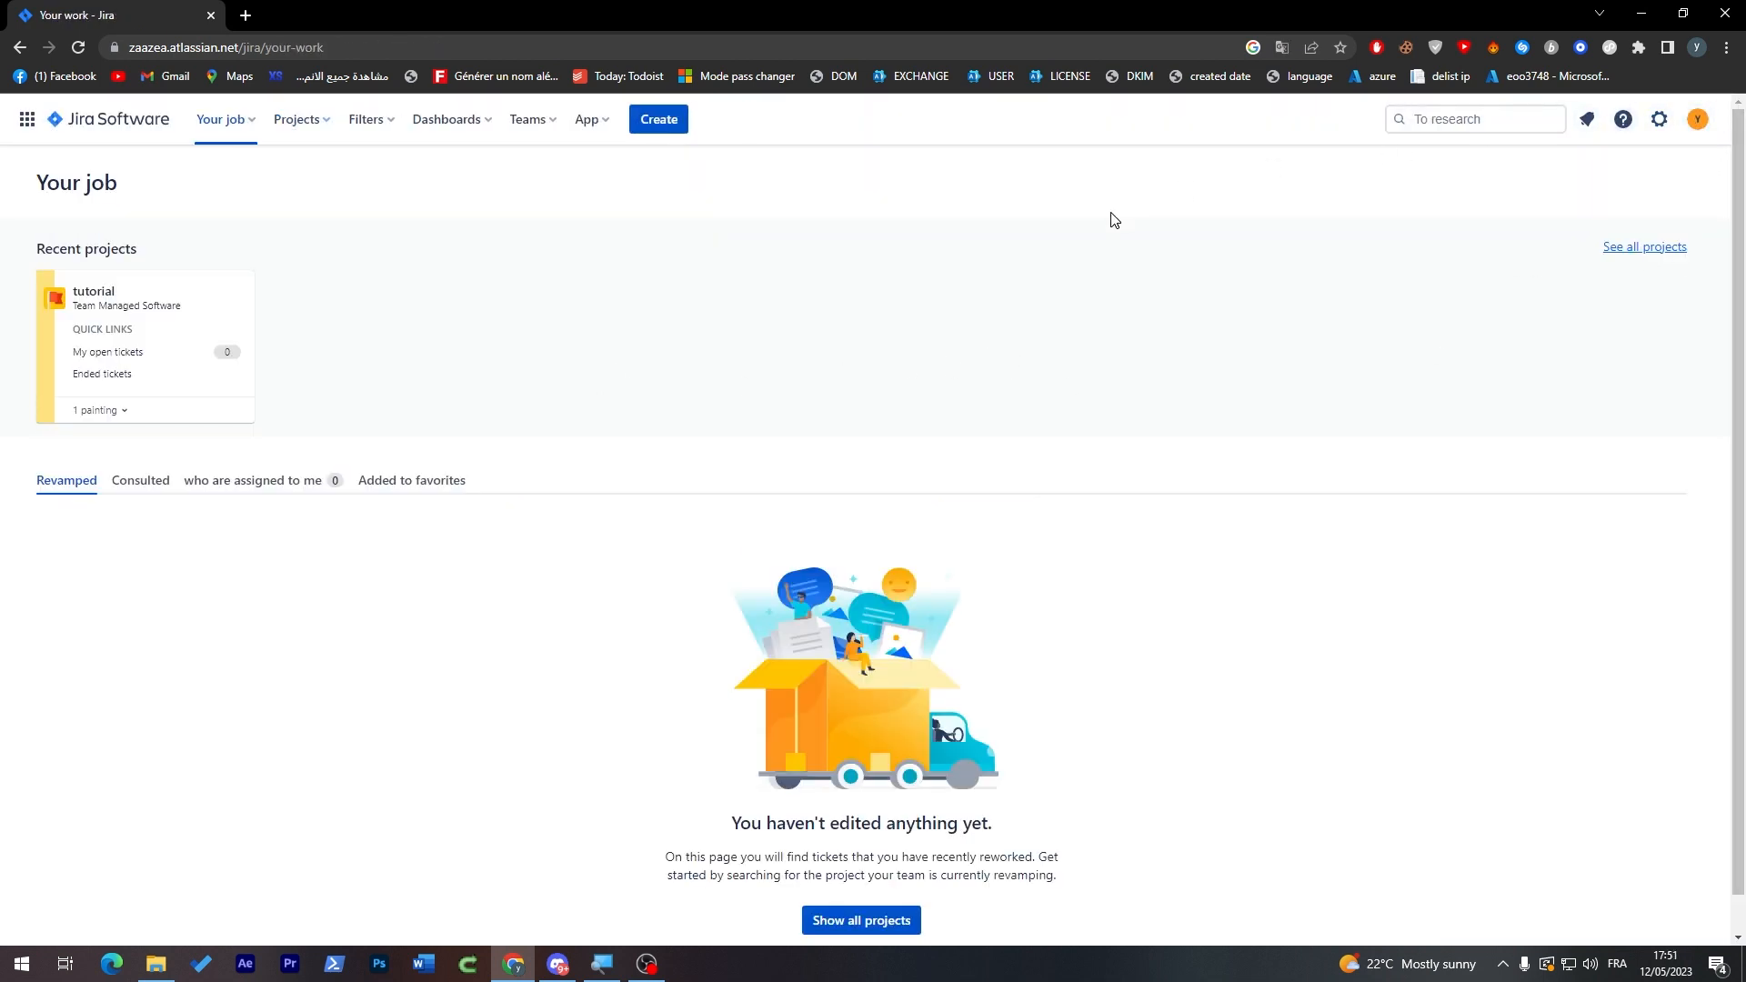
{"action": "right_click", "coordinate": [840, 344]}
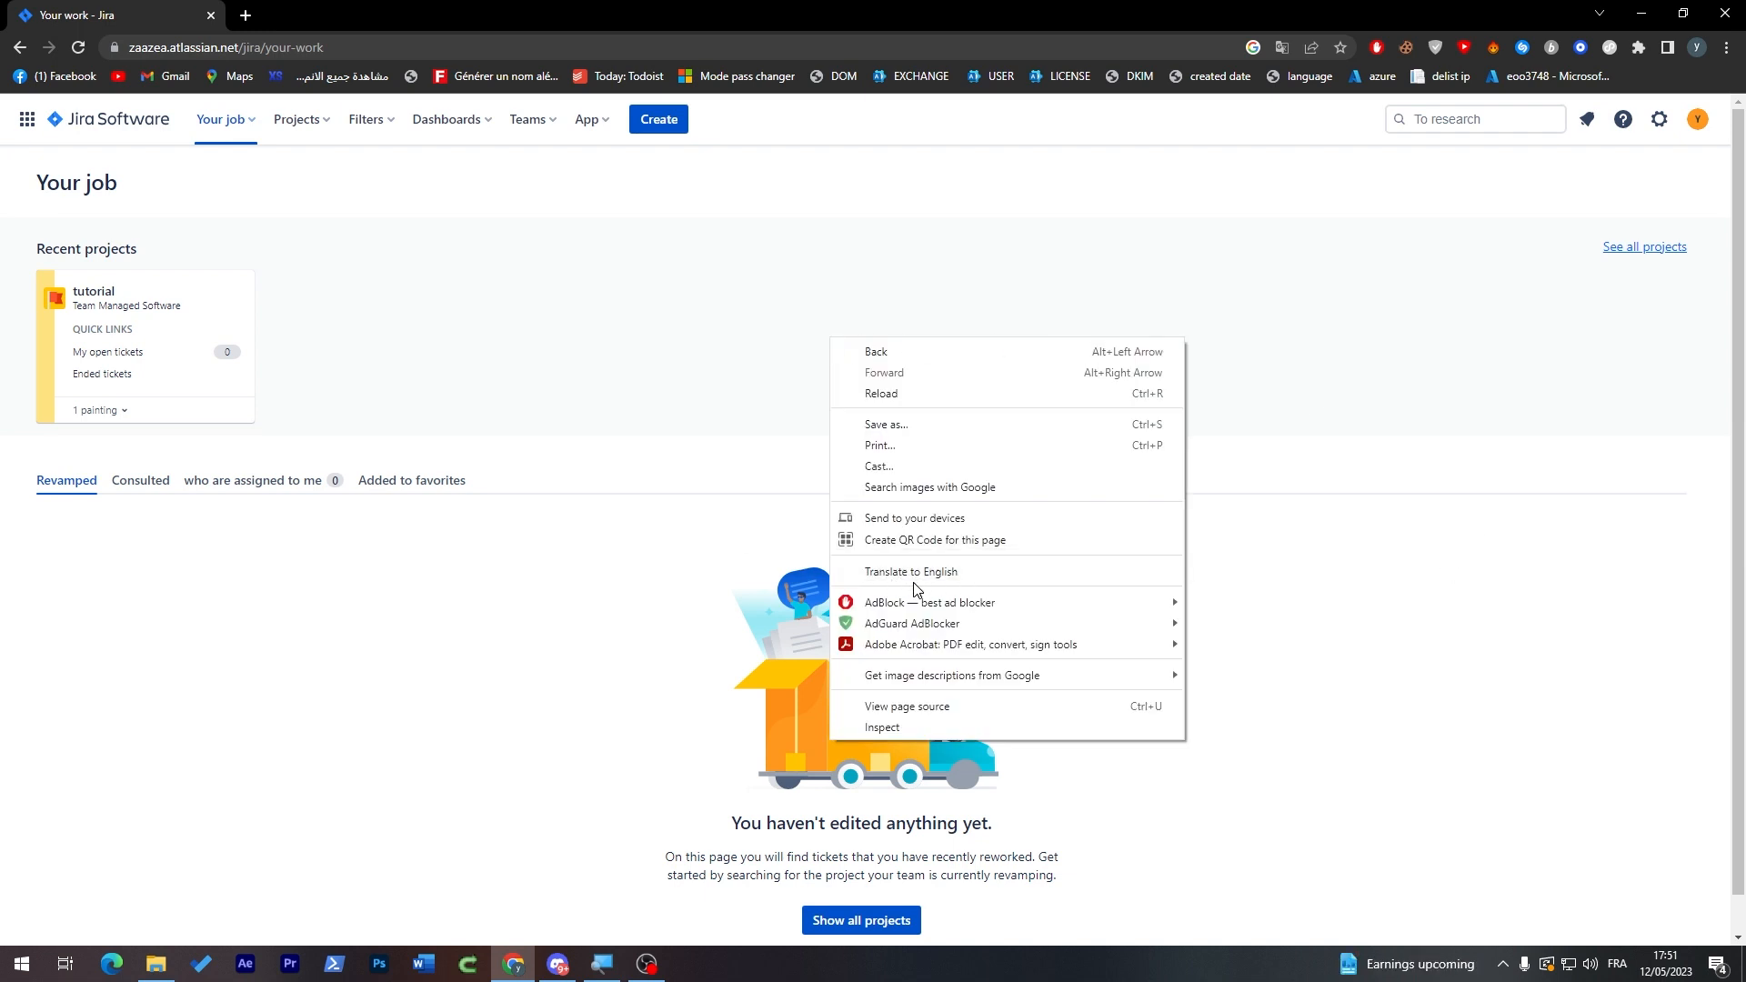
{"action": "left_click", "coordinate": [629, 544]}
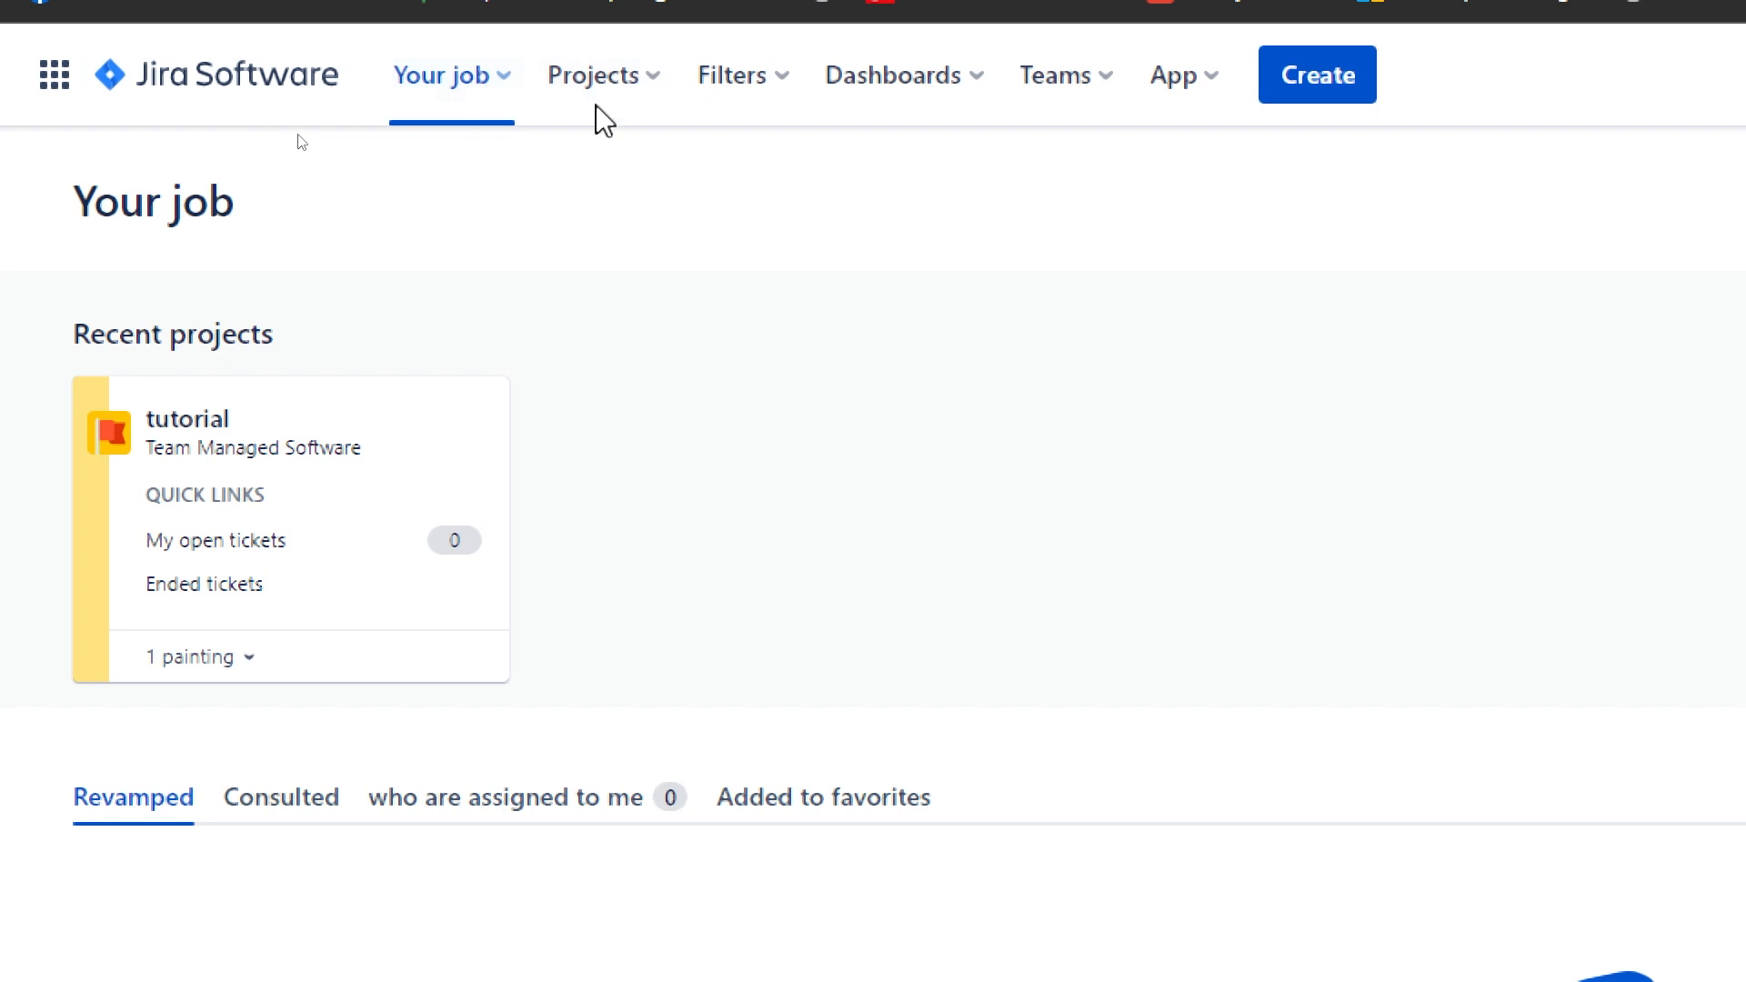
Look through the options offered under Your job, Projects, Filters, Dashboards, Teams and App.
{"action": "left_click", "coordinate": [507, 82]}
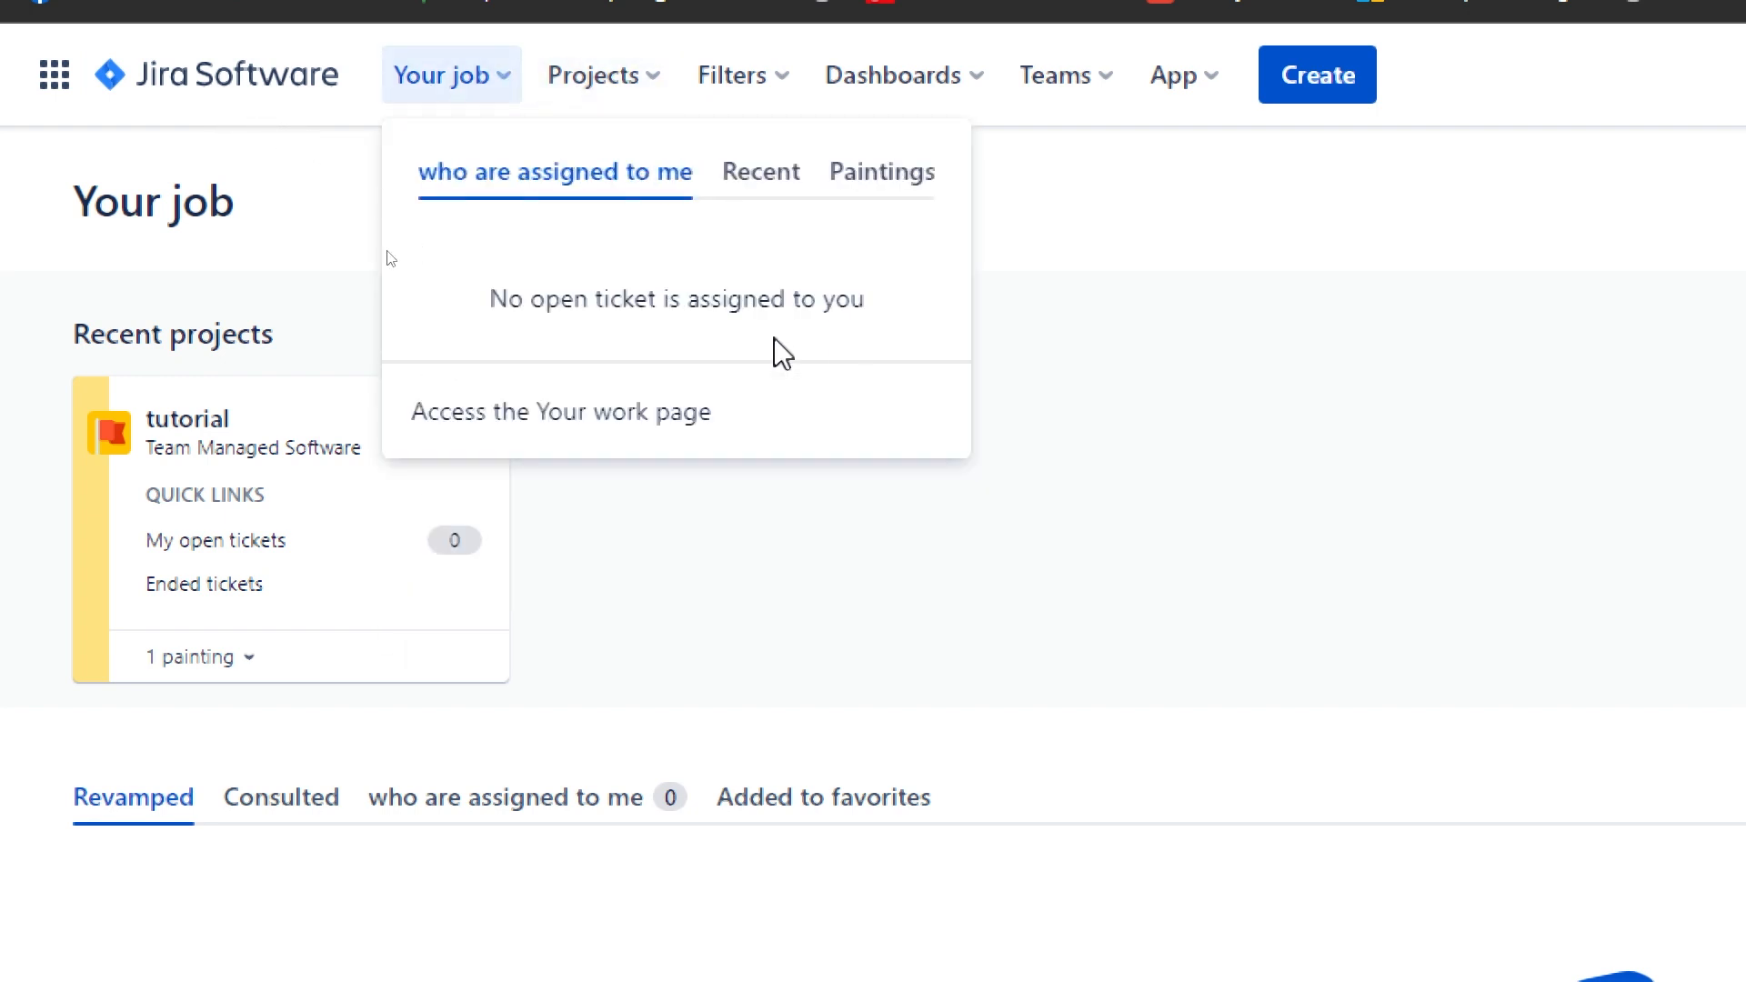
{"action": "left_click", "coordinate": [880, 181]}
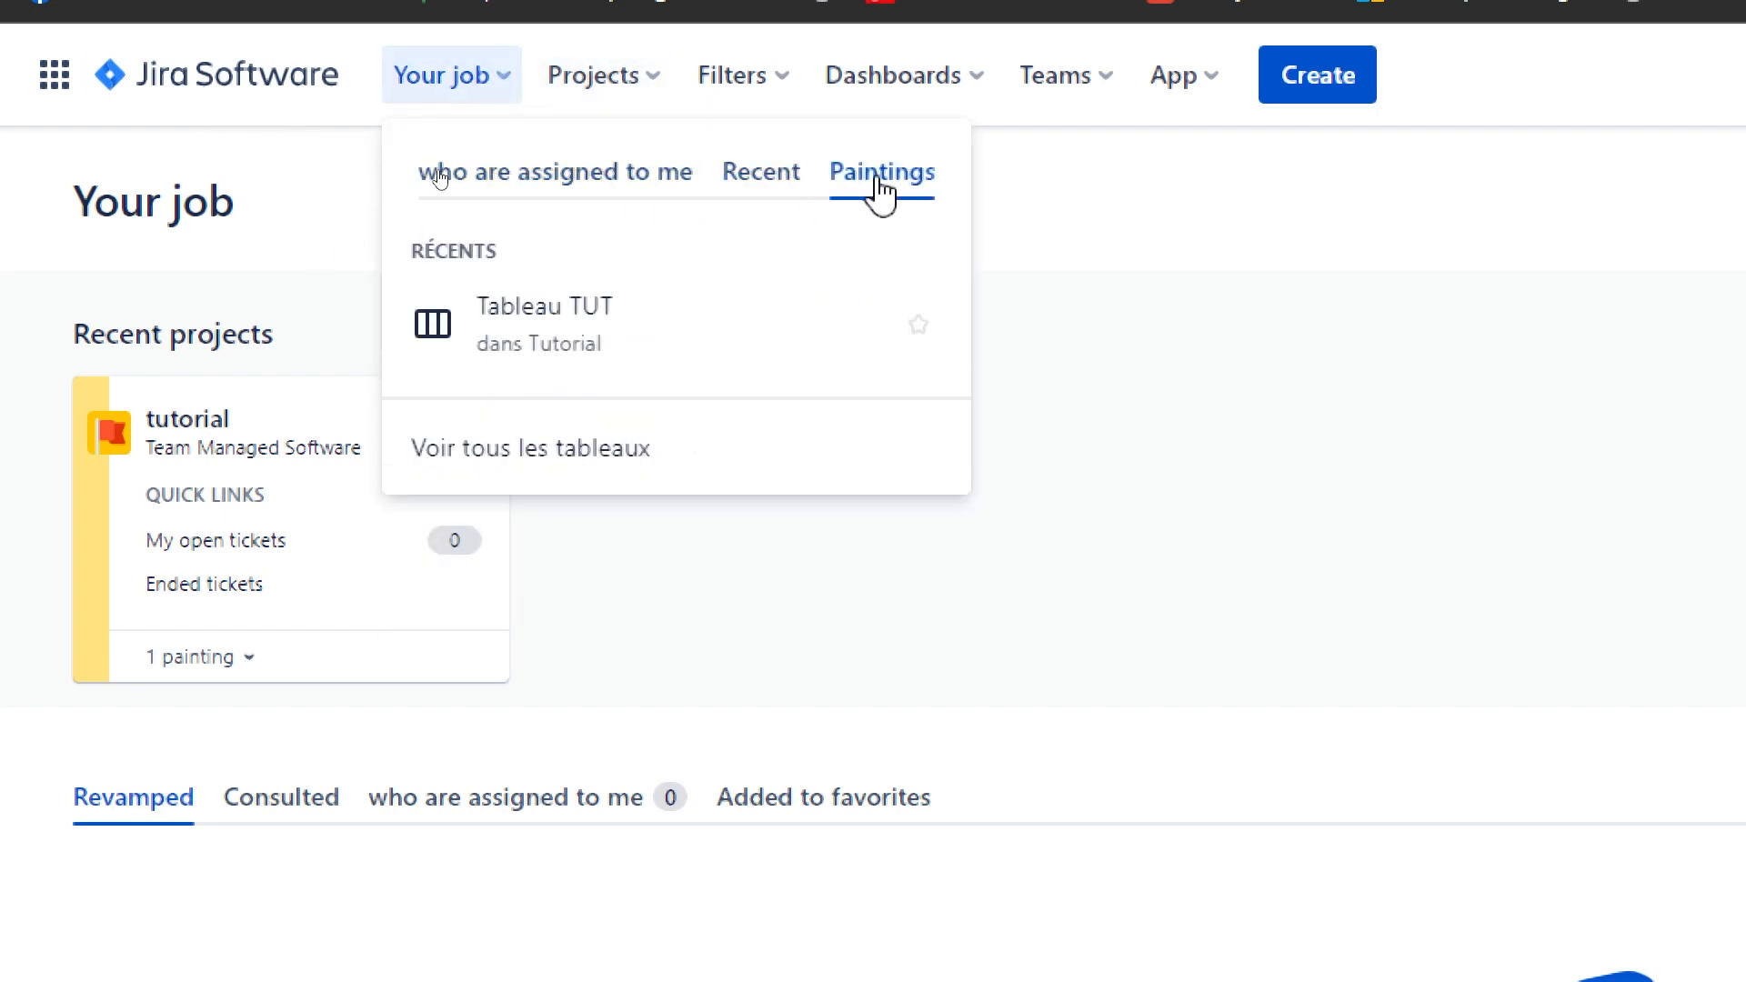
{"action": "left_click", "coordinate": [1137, 240]}
{"action": "left_click", "coordinate": [634, 99]}
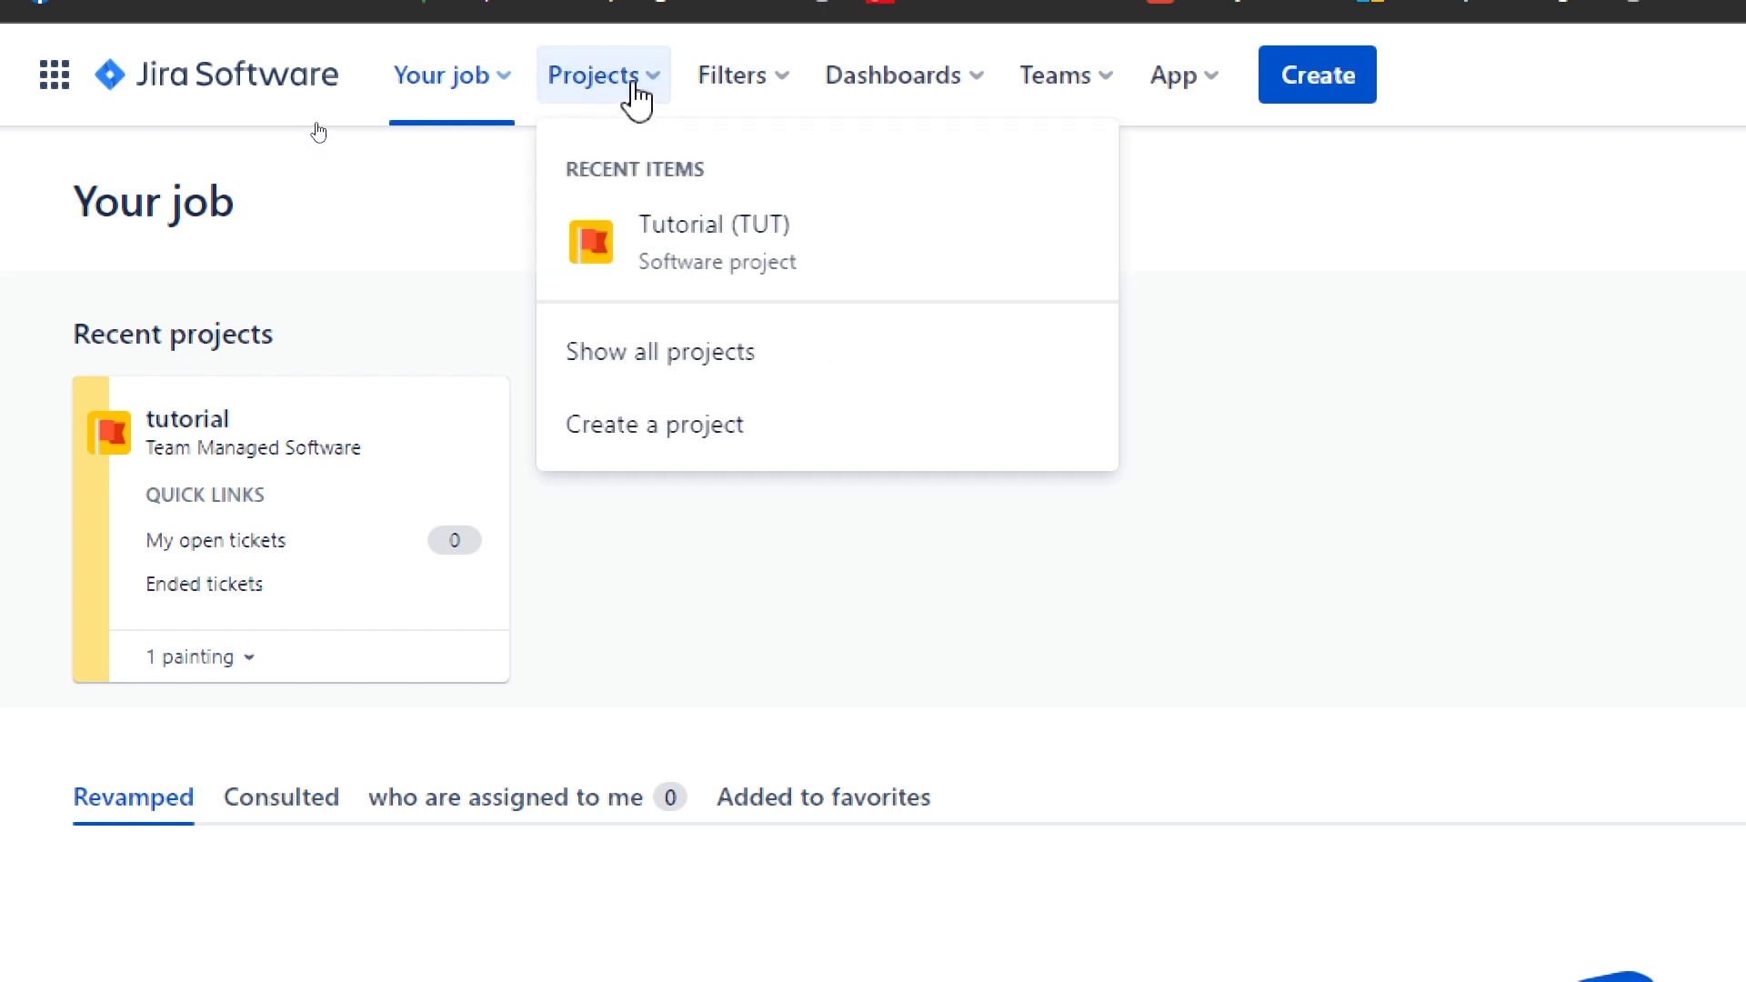
{"action": "left_click", "coordinate": [744, 93]}
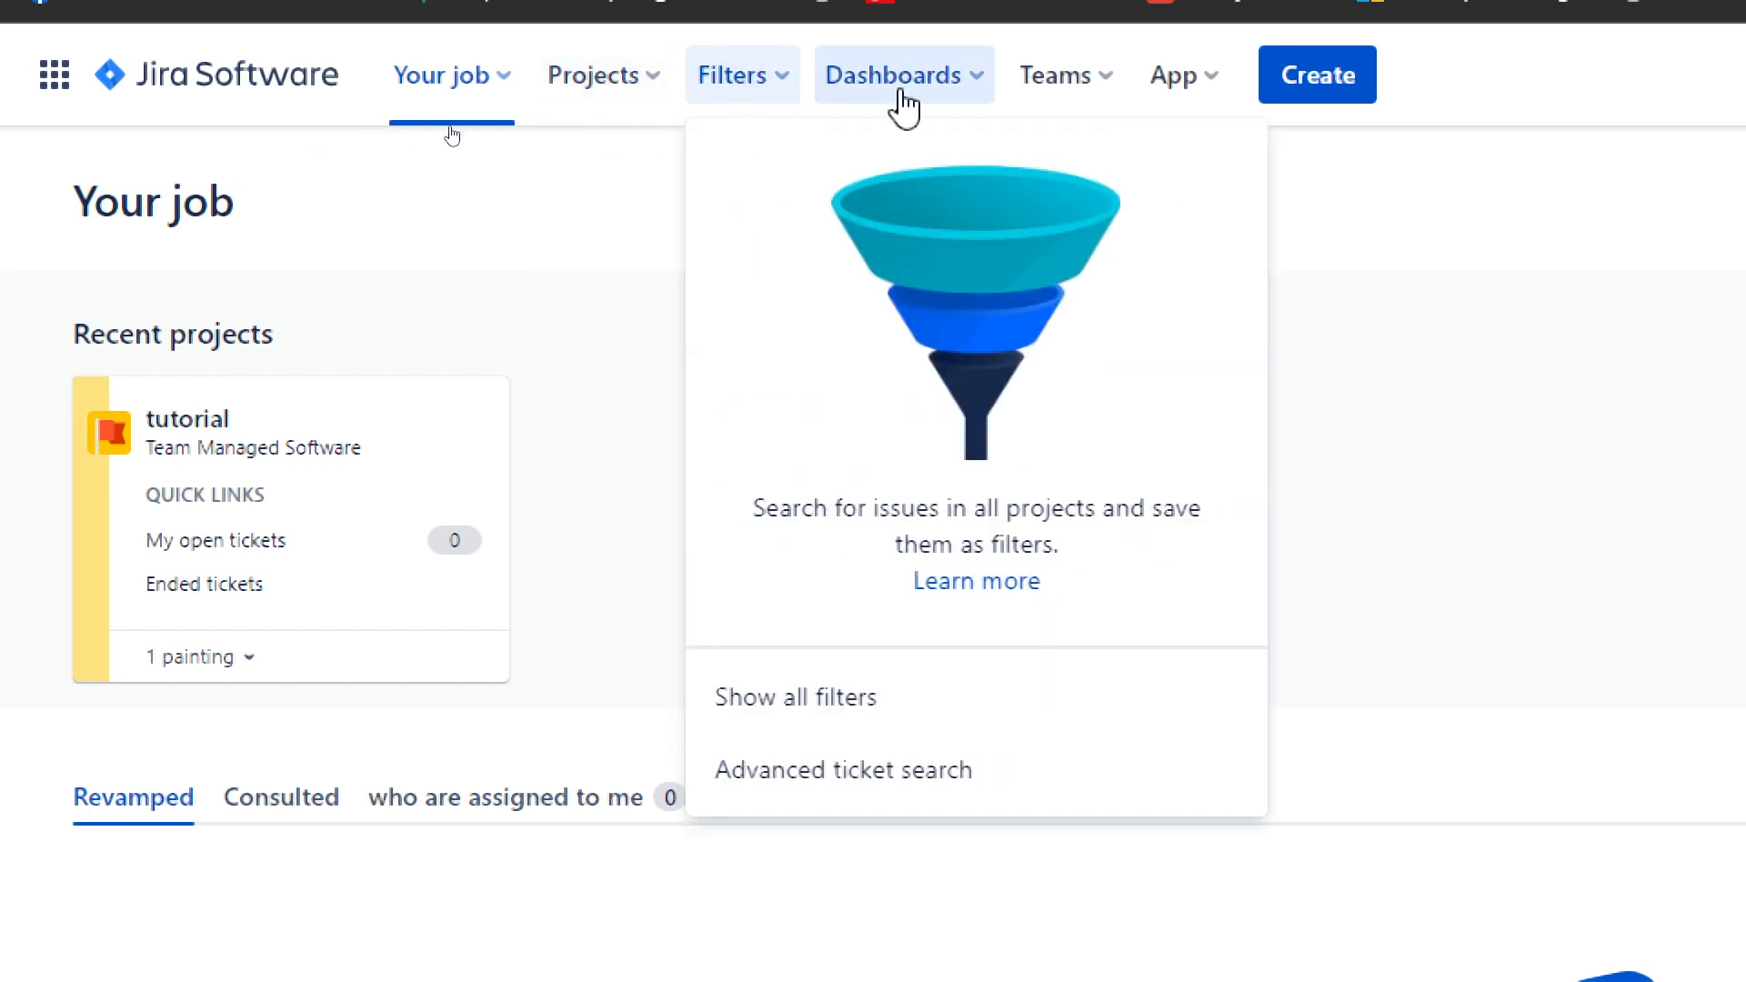
{"action": "left_click", "coordinate": [949, 104]}
{"action": "left_click", "coordinate": [1103, 86]}
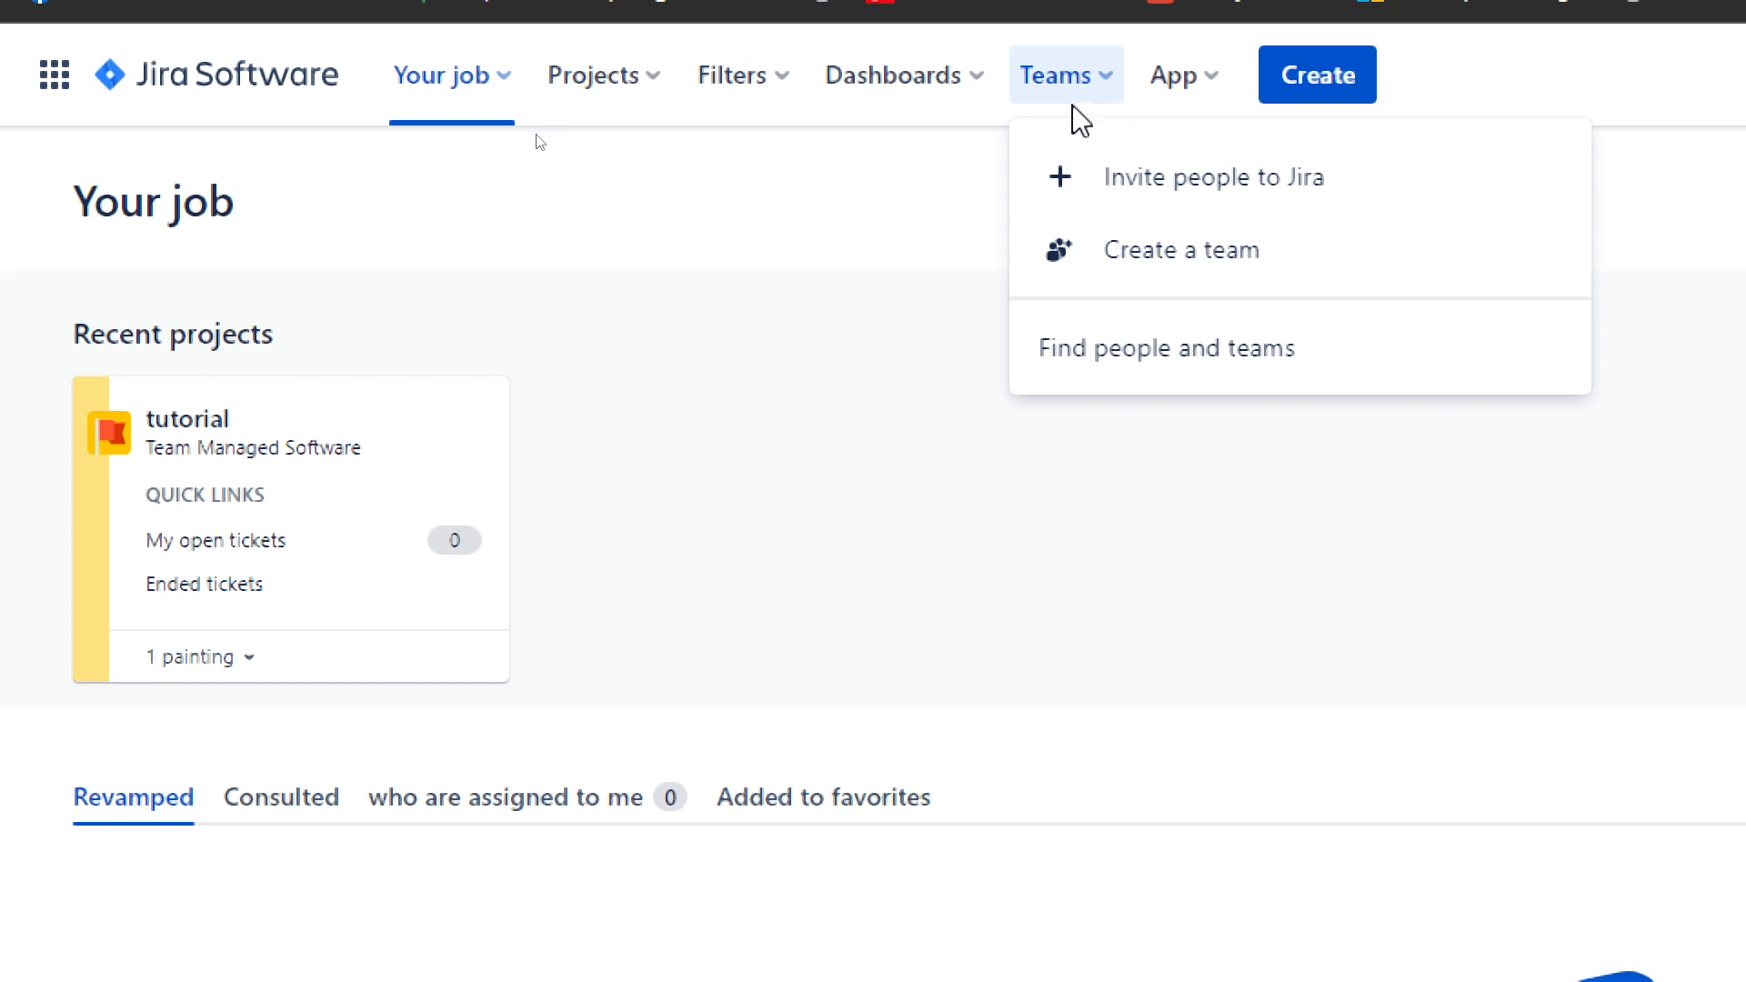
{"action": "left_click", "coordinate": [1198, 91]}
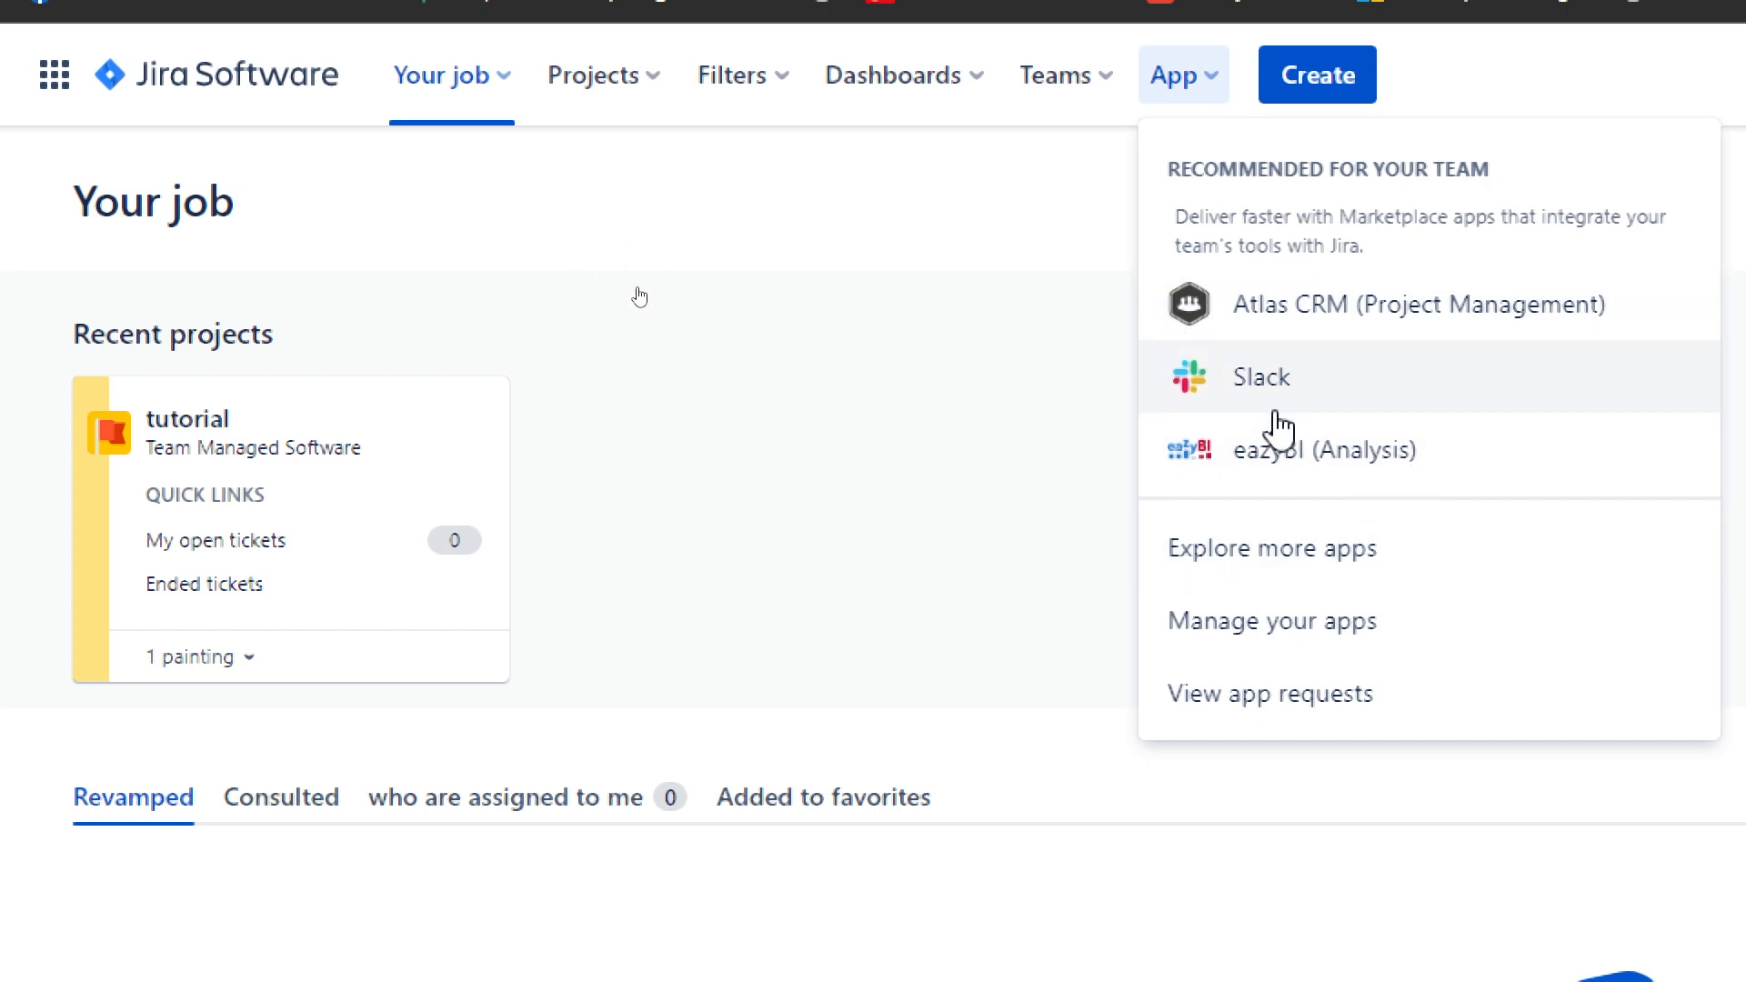
{"action": "left_click", "coordinate": [851, 353]}
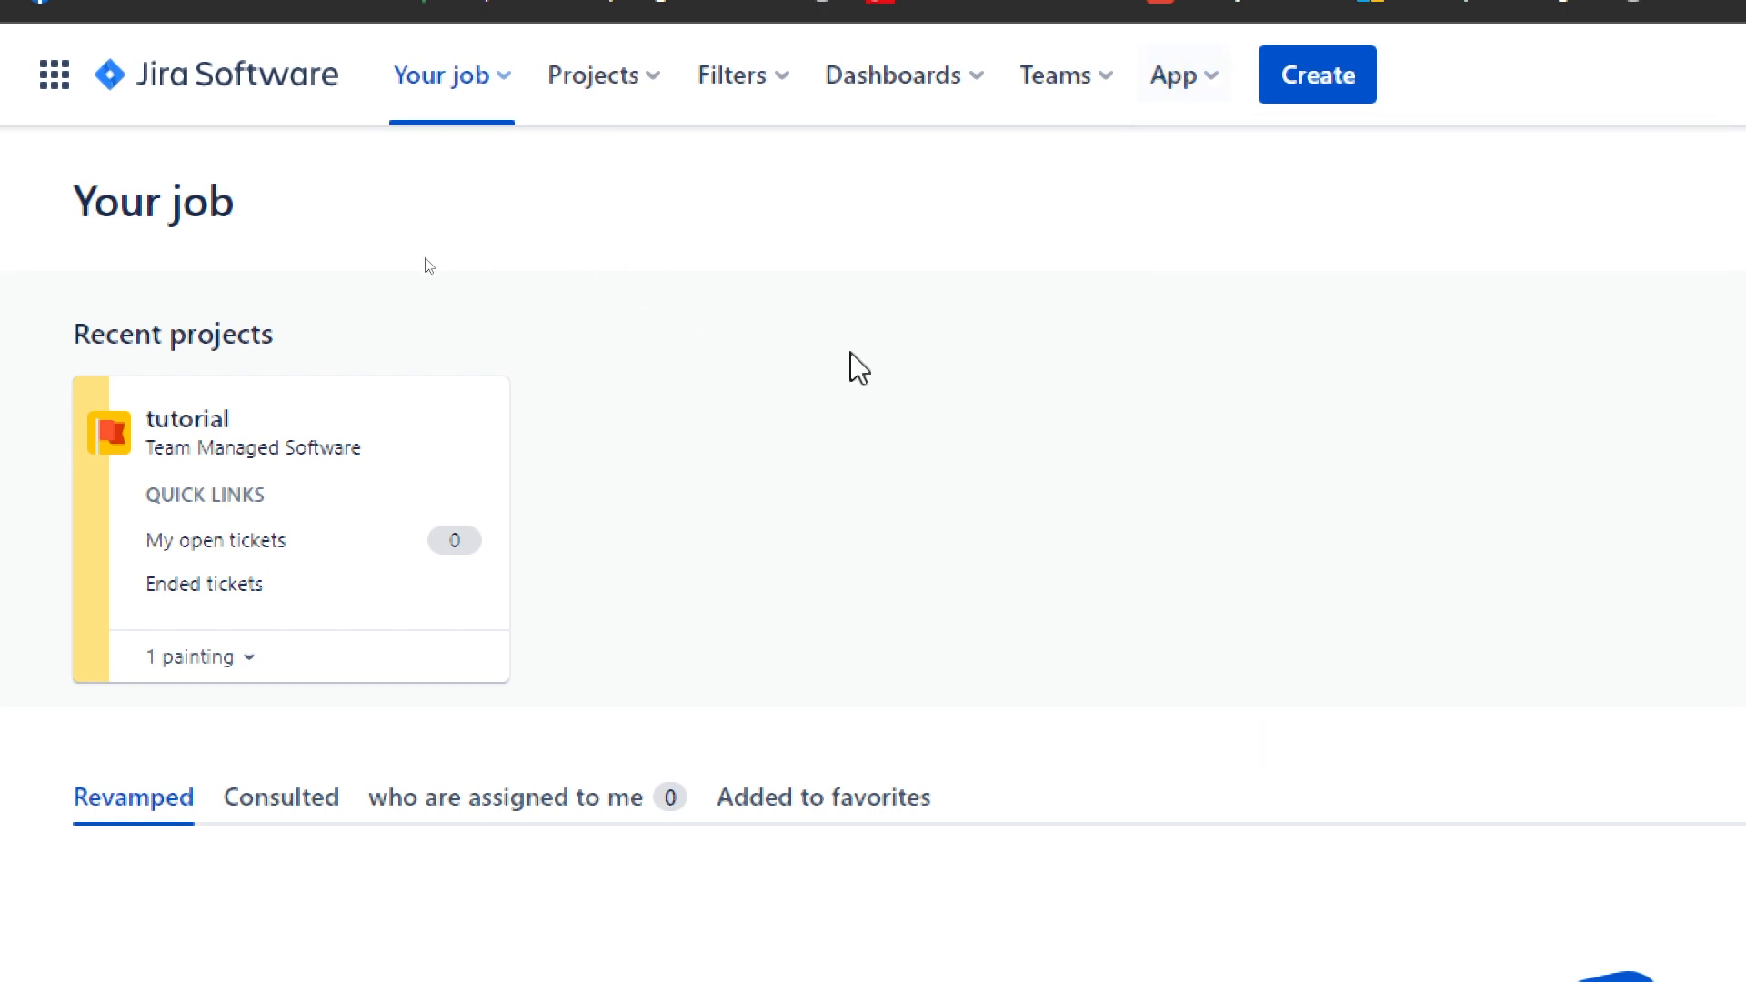
Start a new ticket in the Tutorial (TUT) project and set its ticket type to epic.
{"action": "left_click", "coordinate": [1317, 77]}
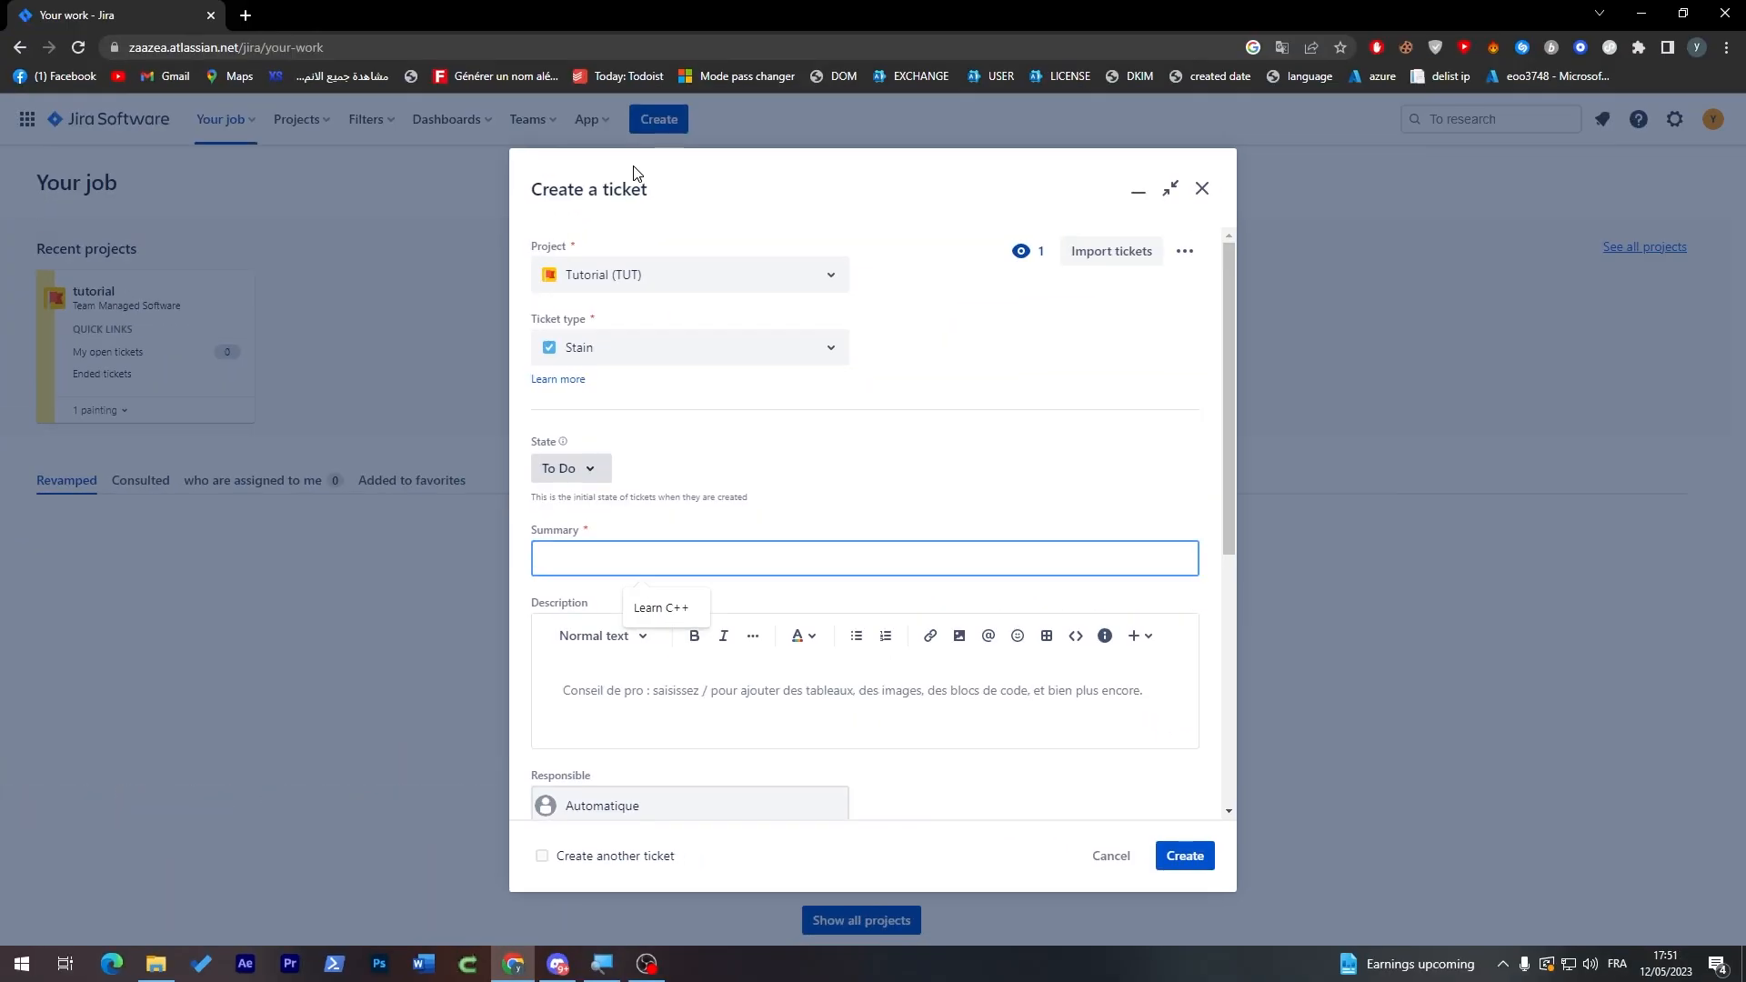
{"action": "left_click", "coordinate": [664, 234]}
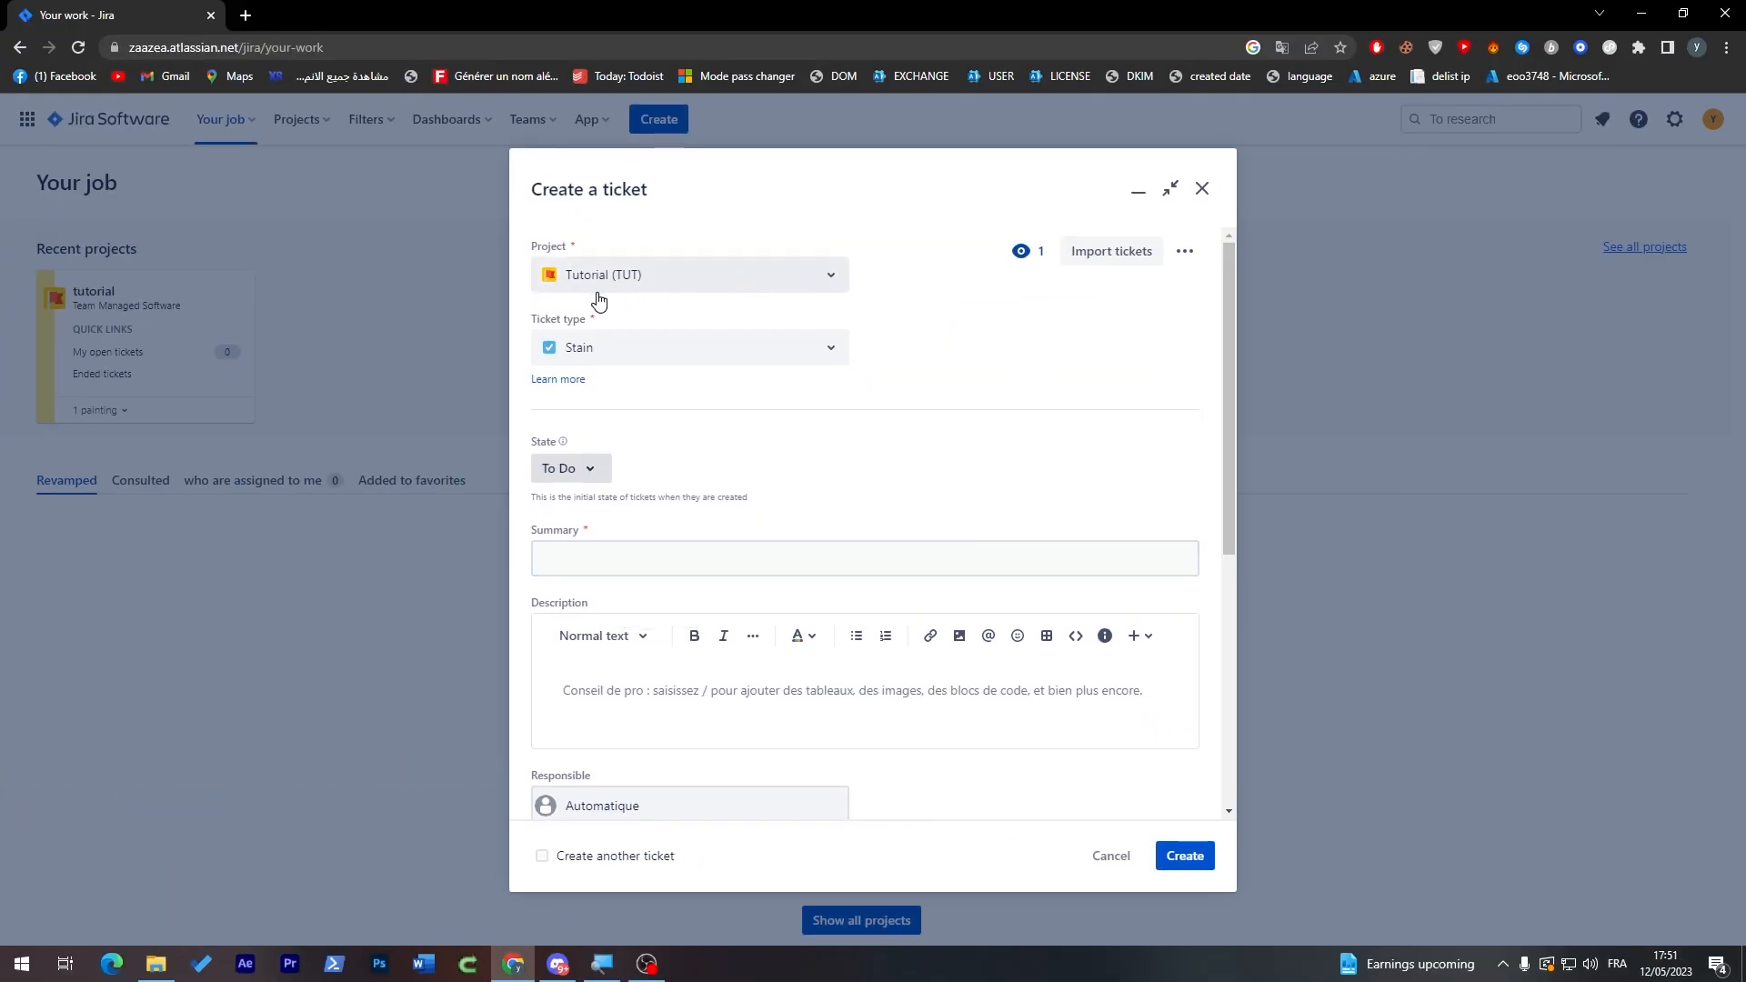
{"action": "left_click", "coordinate": [620, 287]}
{"action": "left_click", "coordinate": [655, 278]}
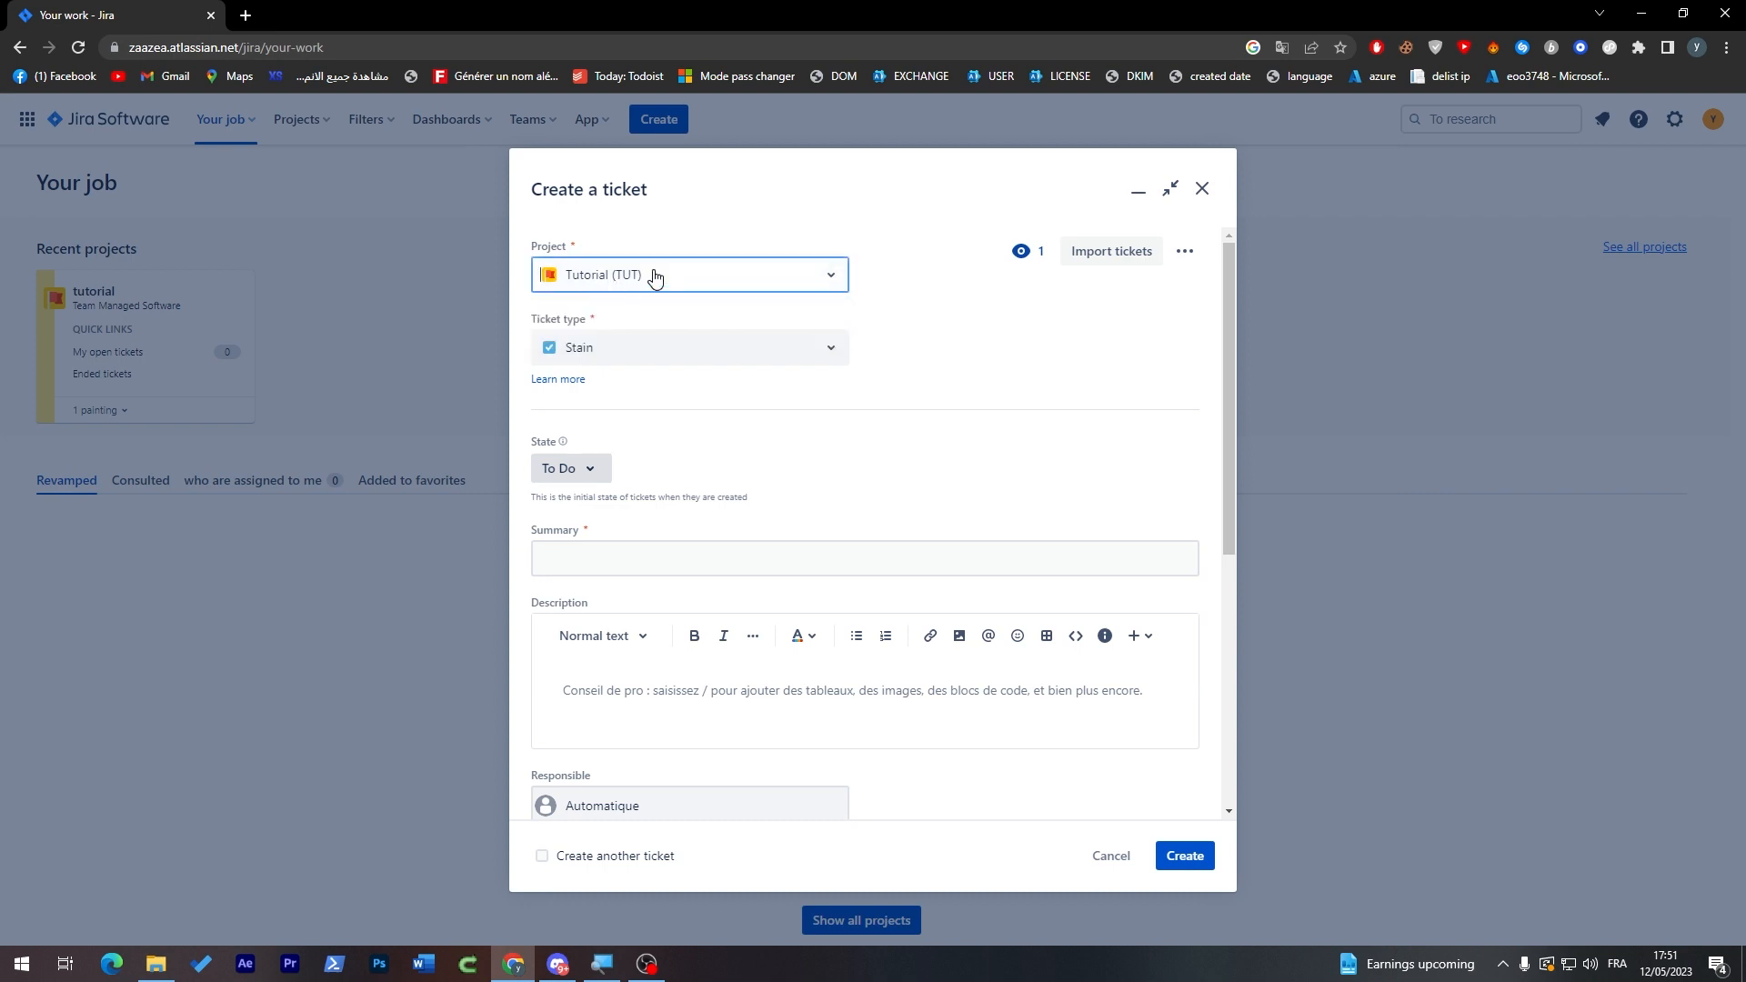
{"action": "left_click", "coordinate": [641, 356]}
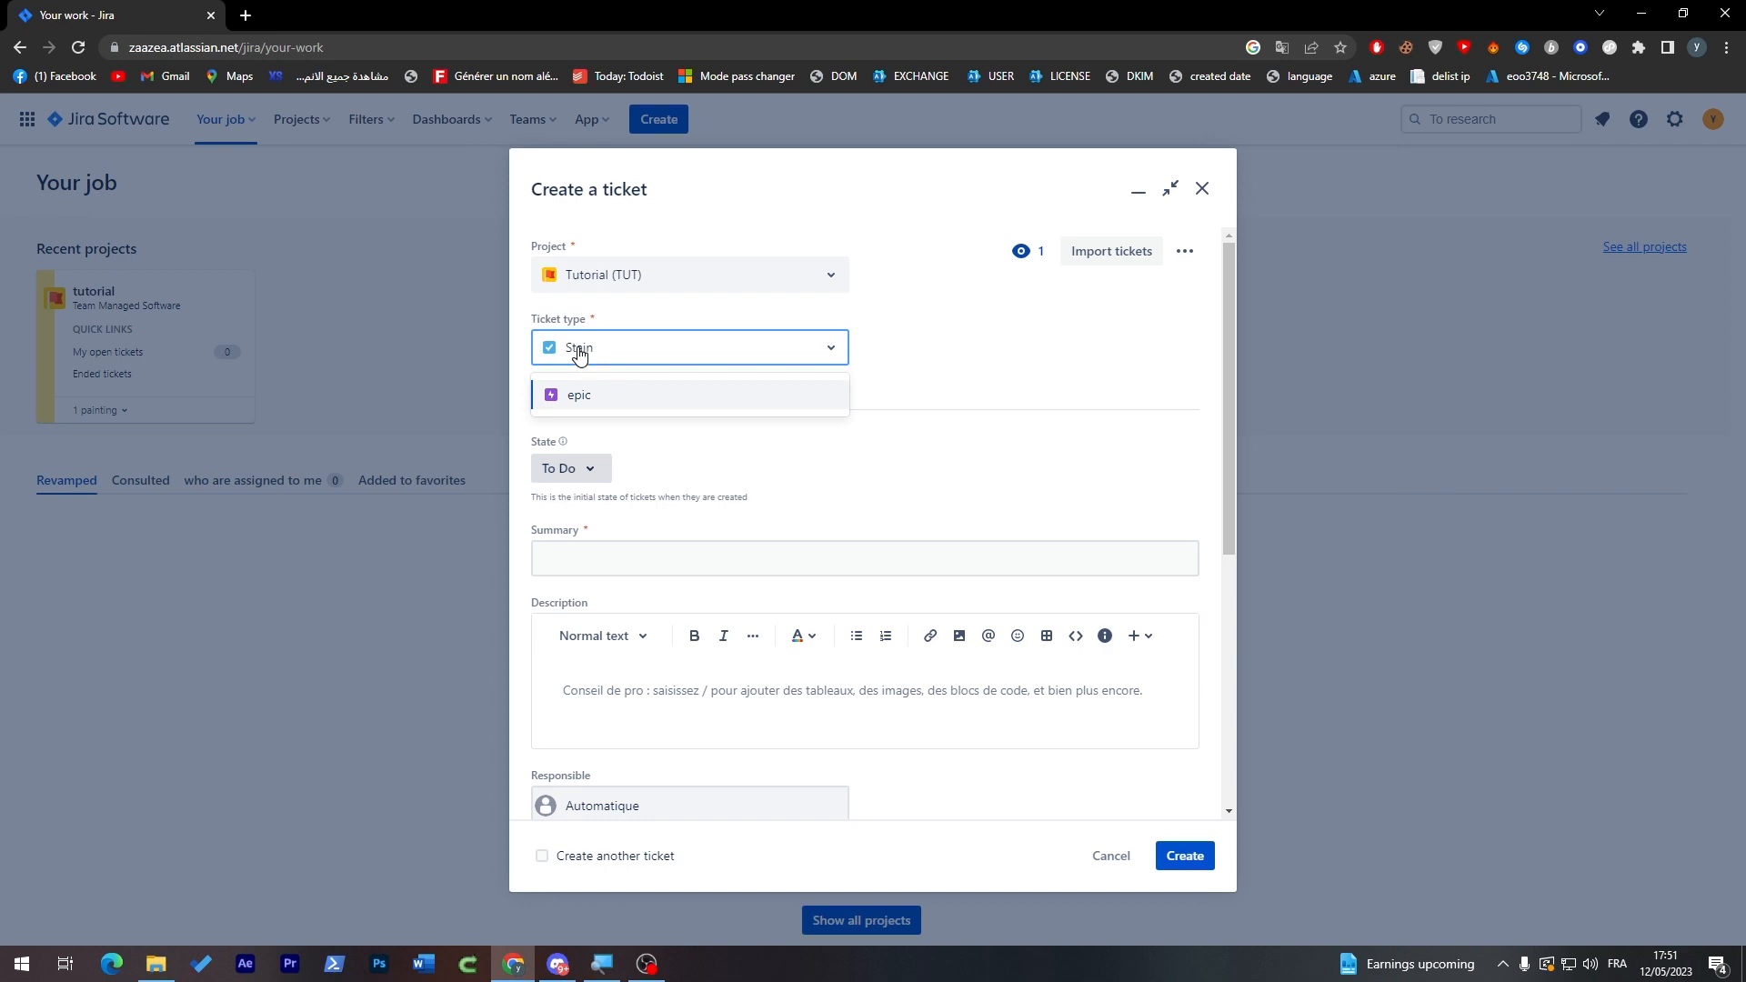
{"action": "left_click", "coordinate": [621, 396]}
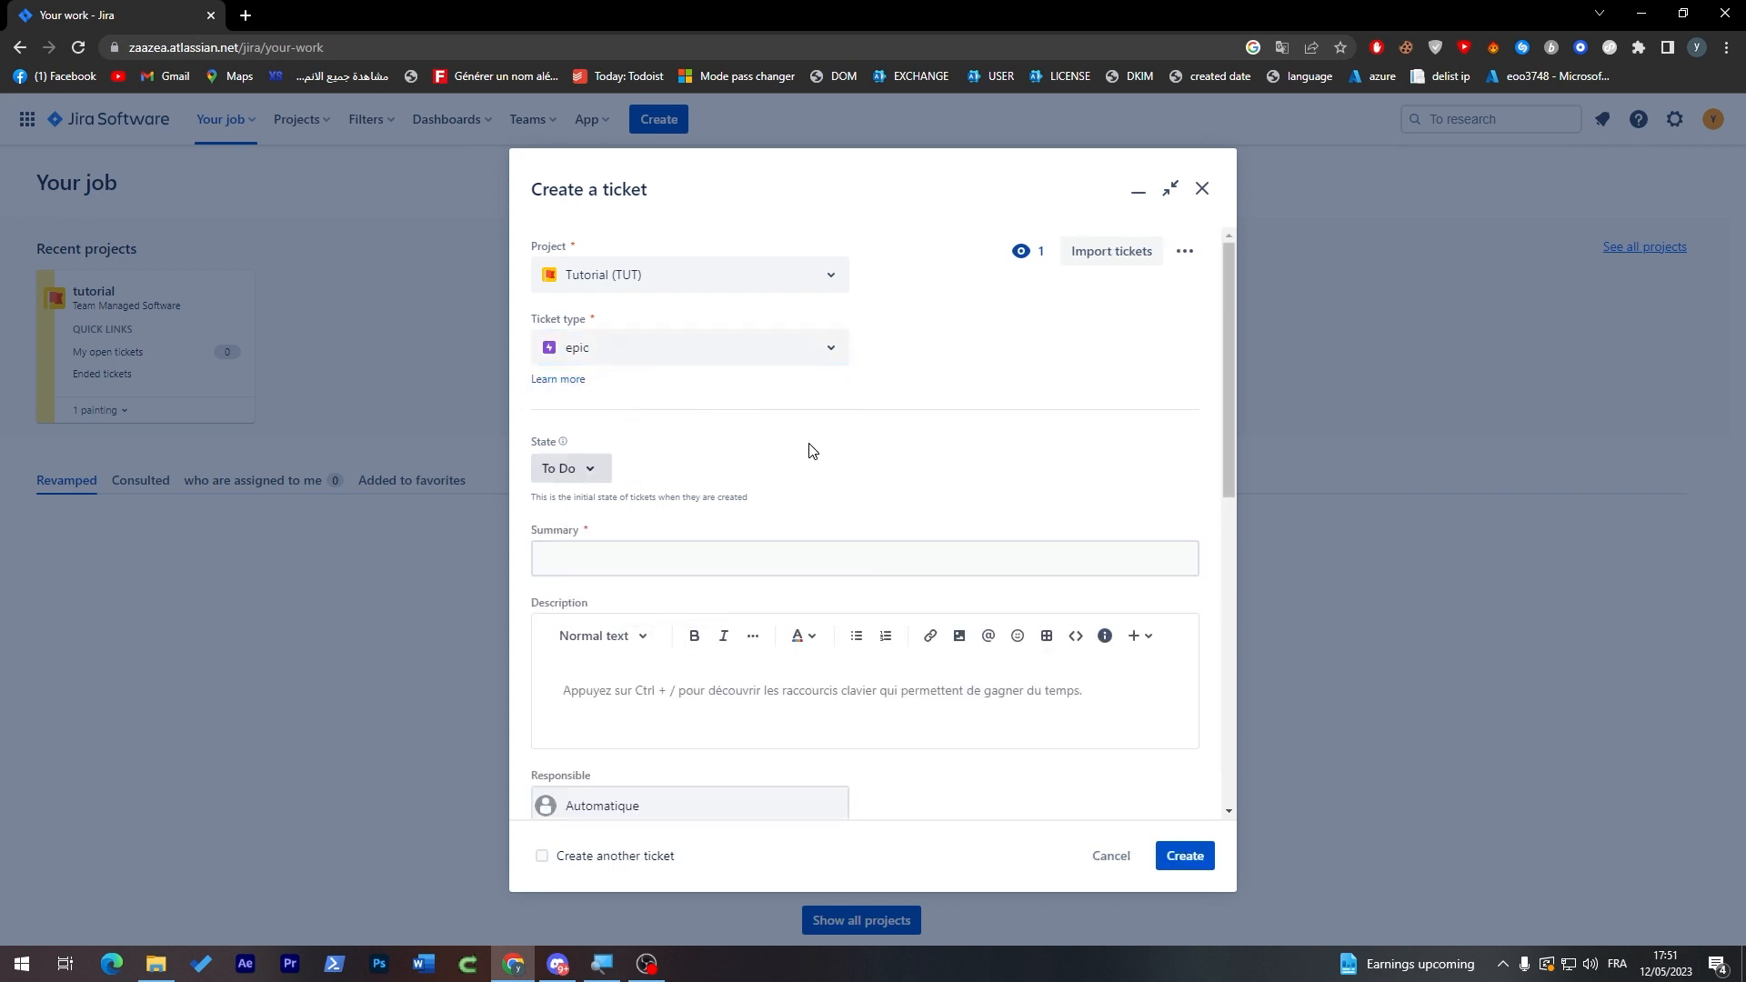
Look through the new ticket's State options and its Summary and Description fields.
{"action": "left_click_drag", "start_coordinate": [1234, 387], "coordinate": [1225, 448]}
{"action": "left_click", "coordinate": [579, 347]}
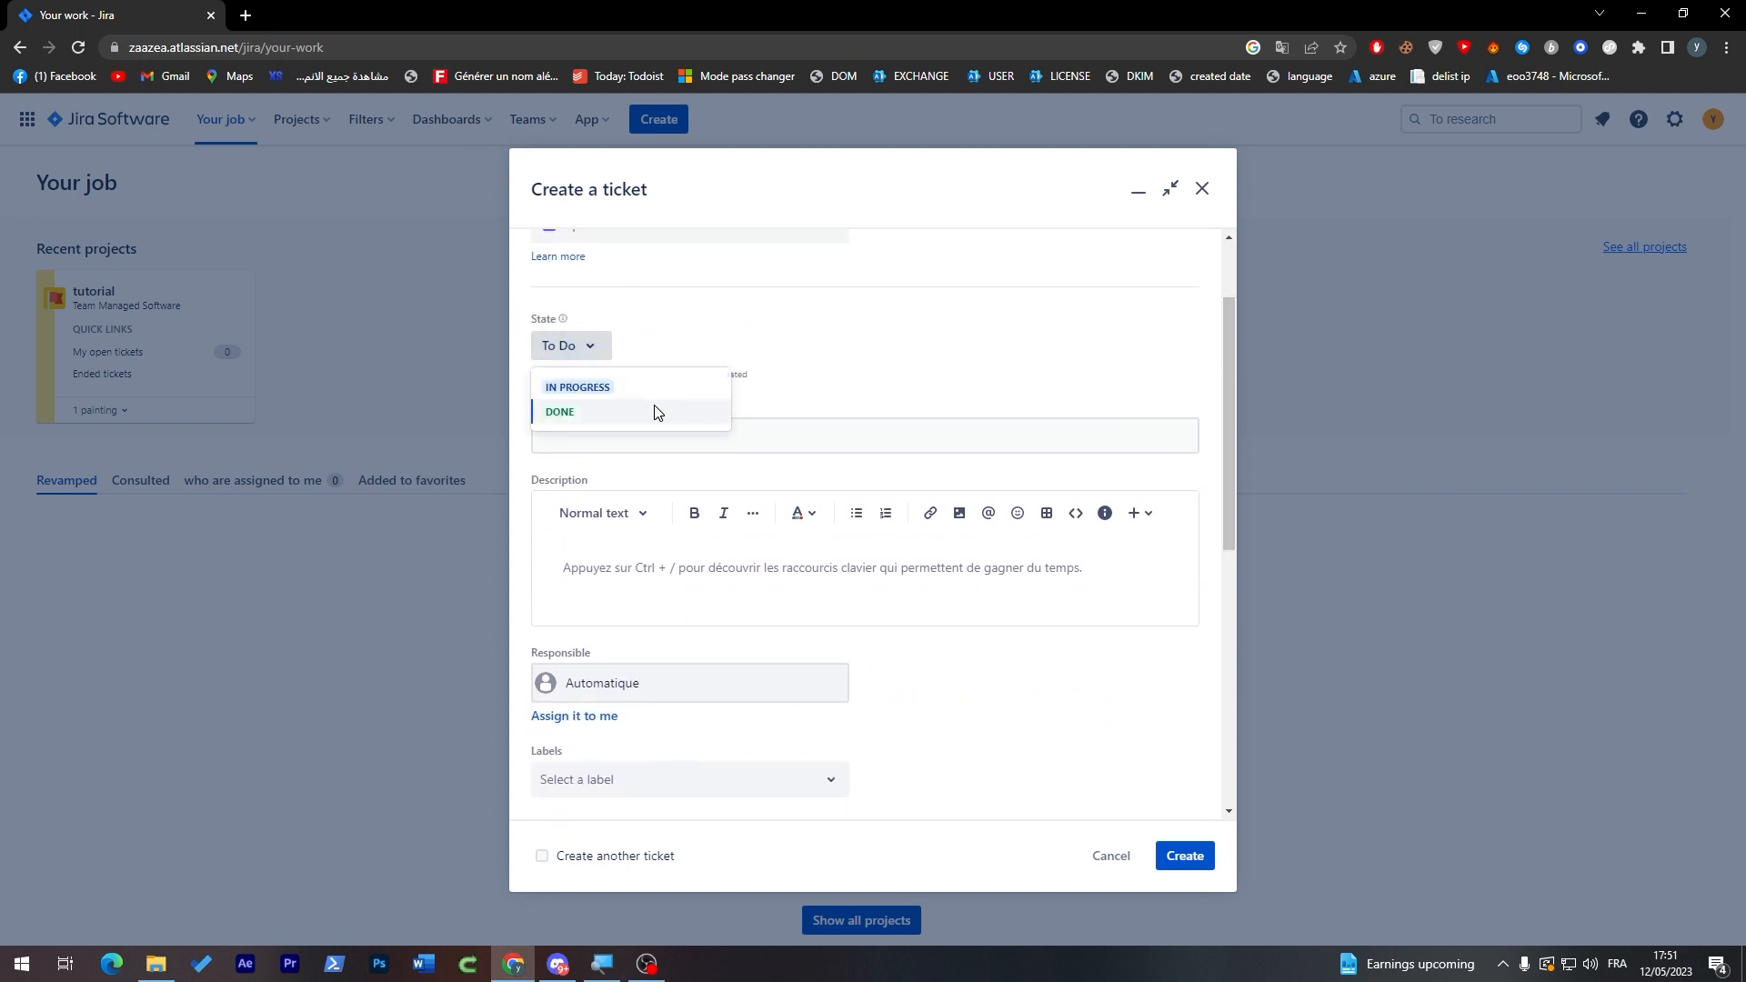
{"action": "left_click", "coordinate": [582, 346]}
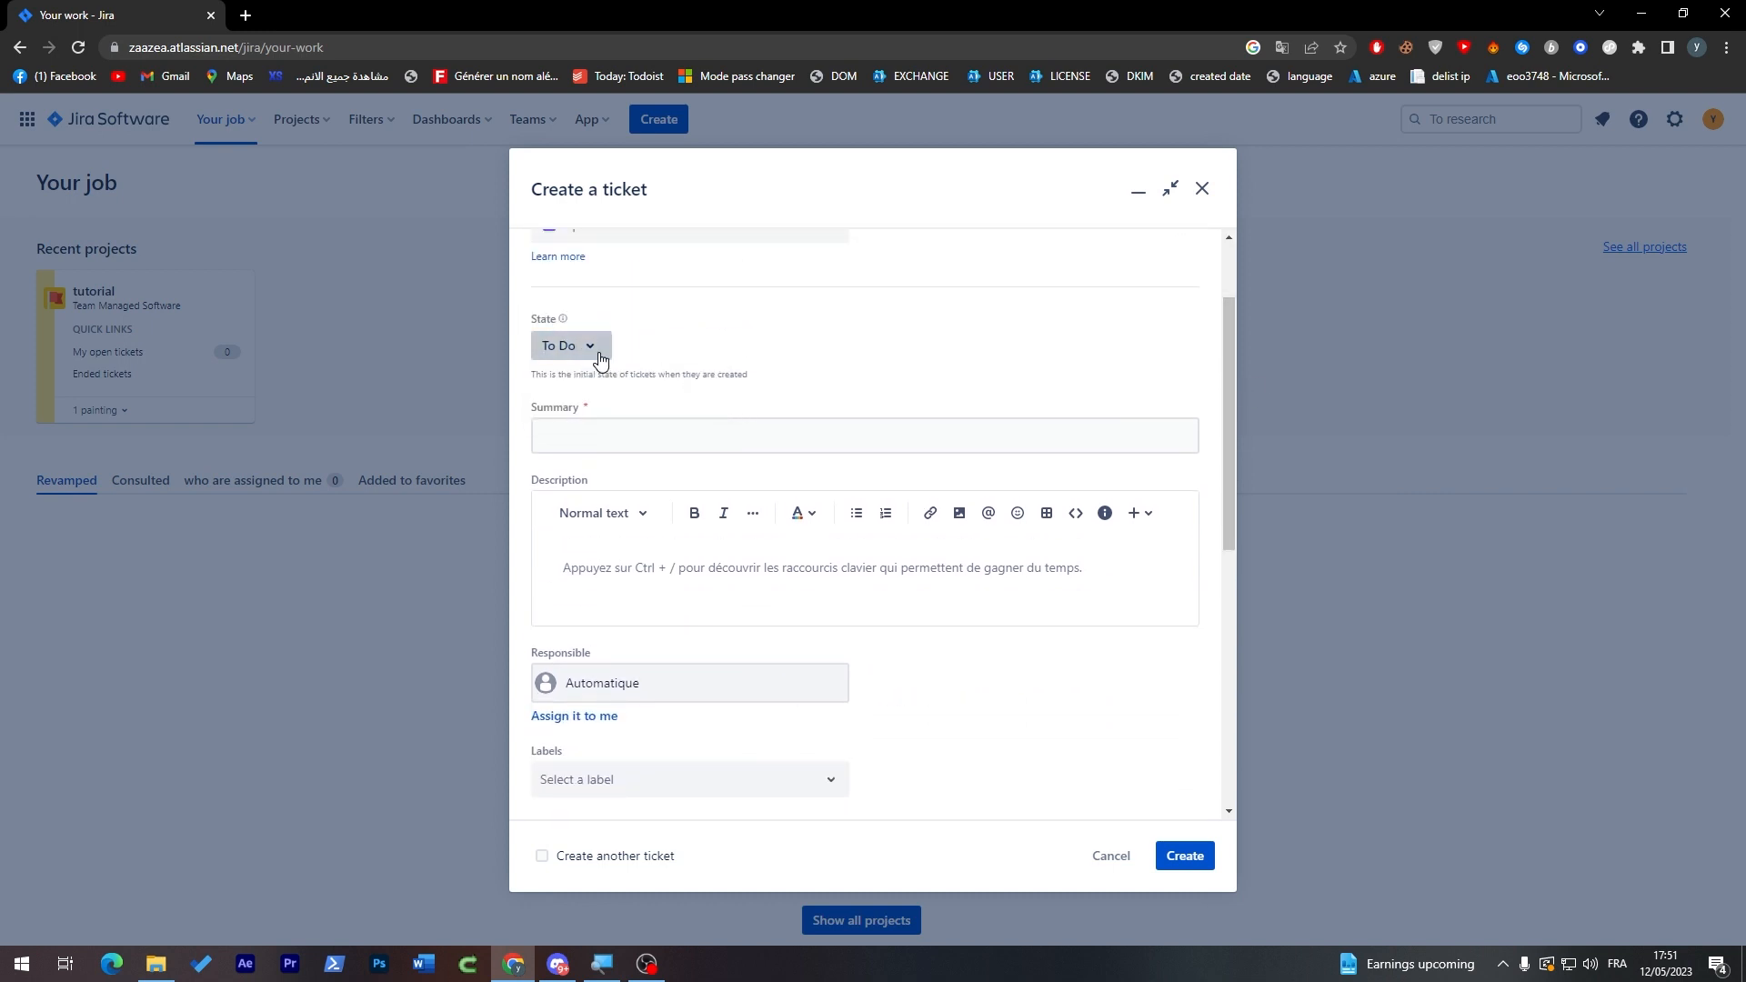
{"action": "left_click", "coordinate": [586, 426]}
{"action": "left_click", "coordinate": [743, 399]}
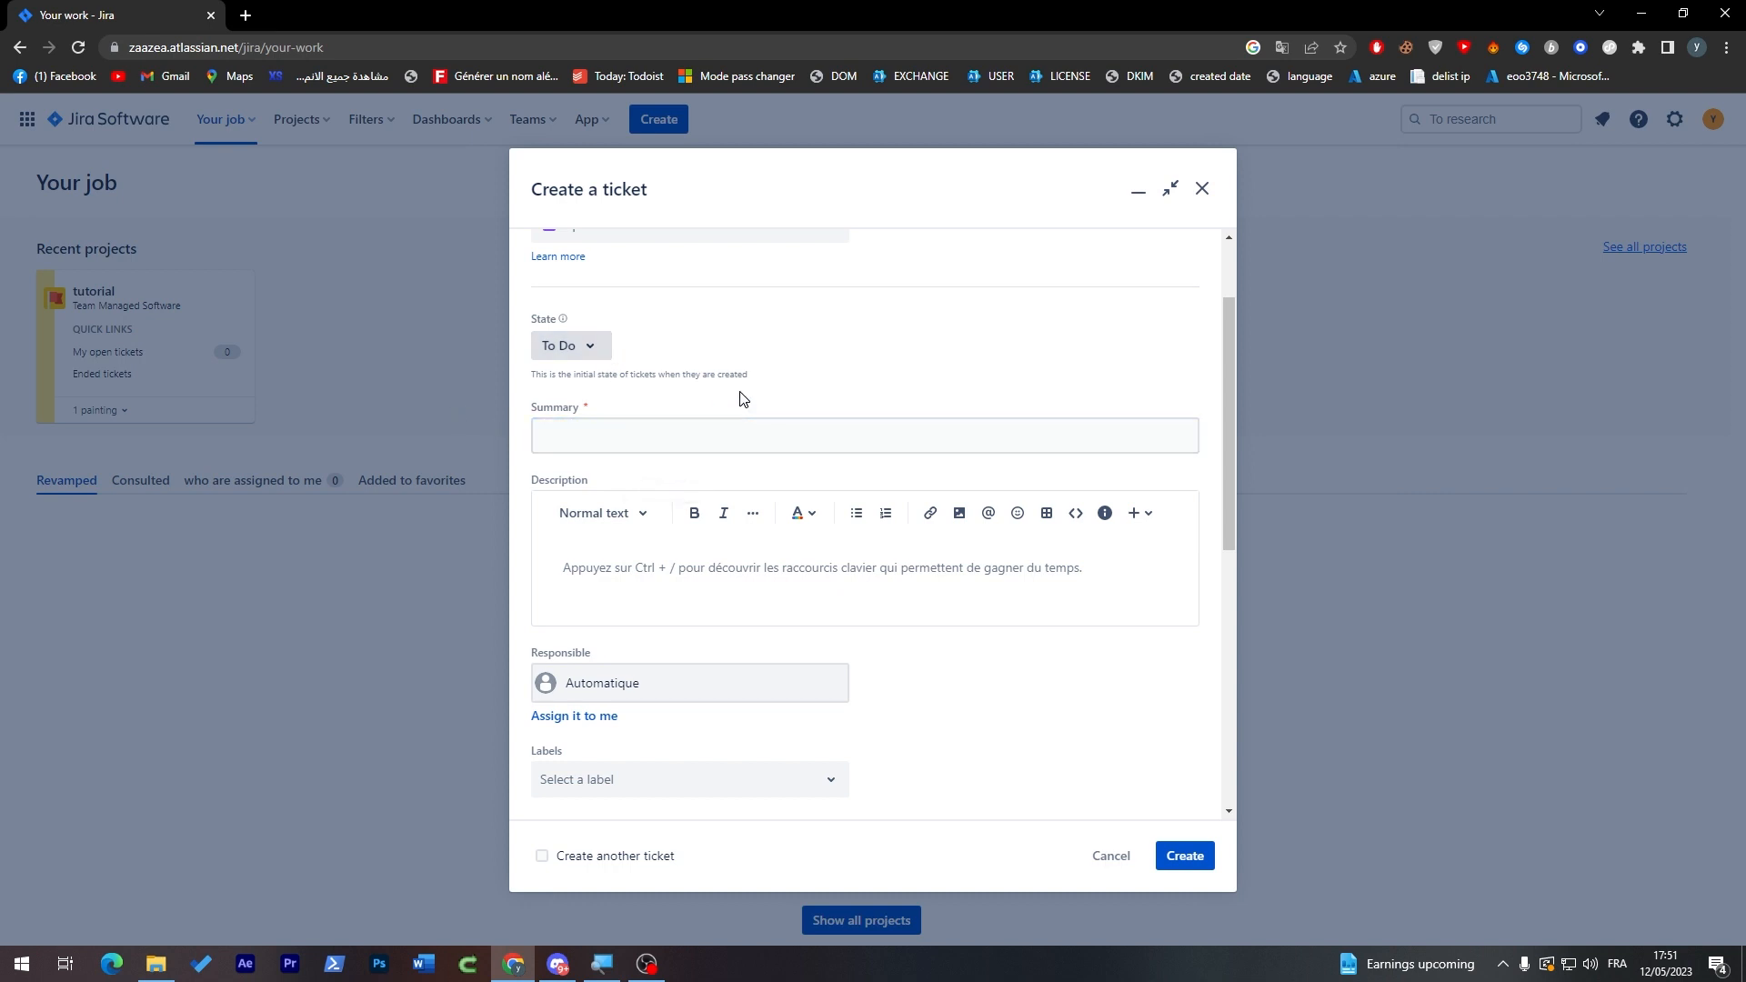
{"action": "left_click", "coordinate": [650, 431]}
{"action": "left_click", "coordinate": [694, 396]}
{"action": "left_click", "coordinate": [657, 446]}
{"action": "left_click", "coordinate": [697, 553]}
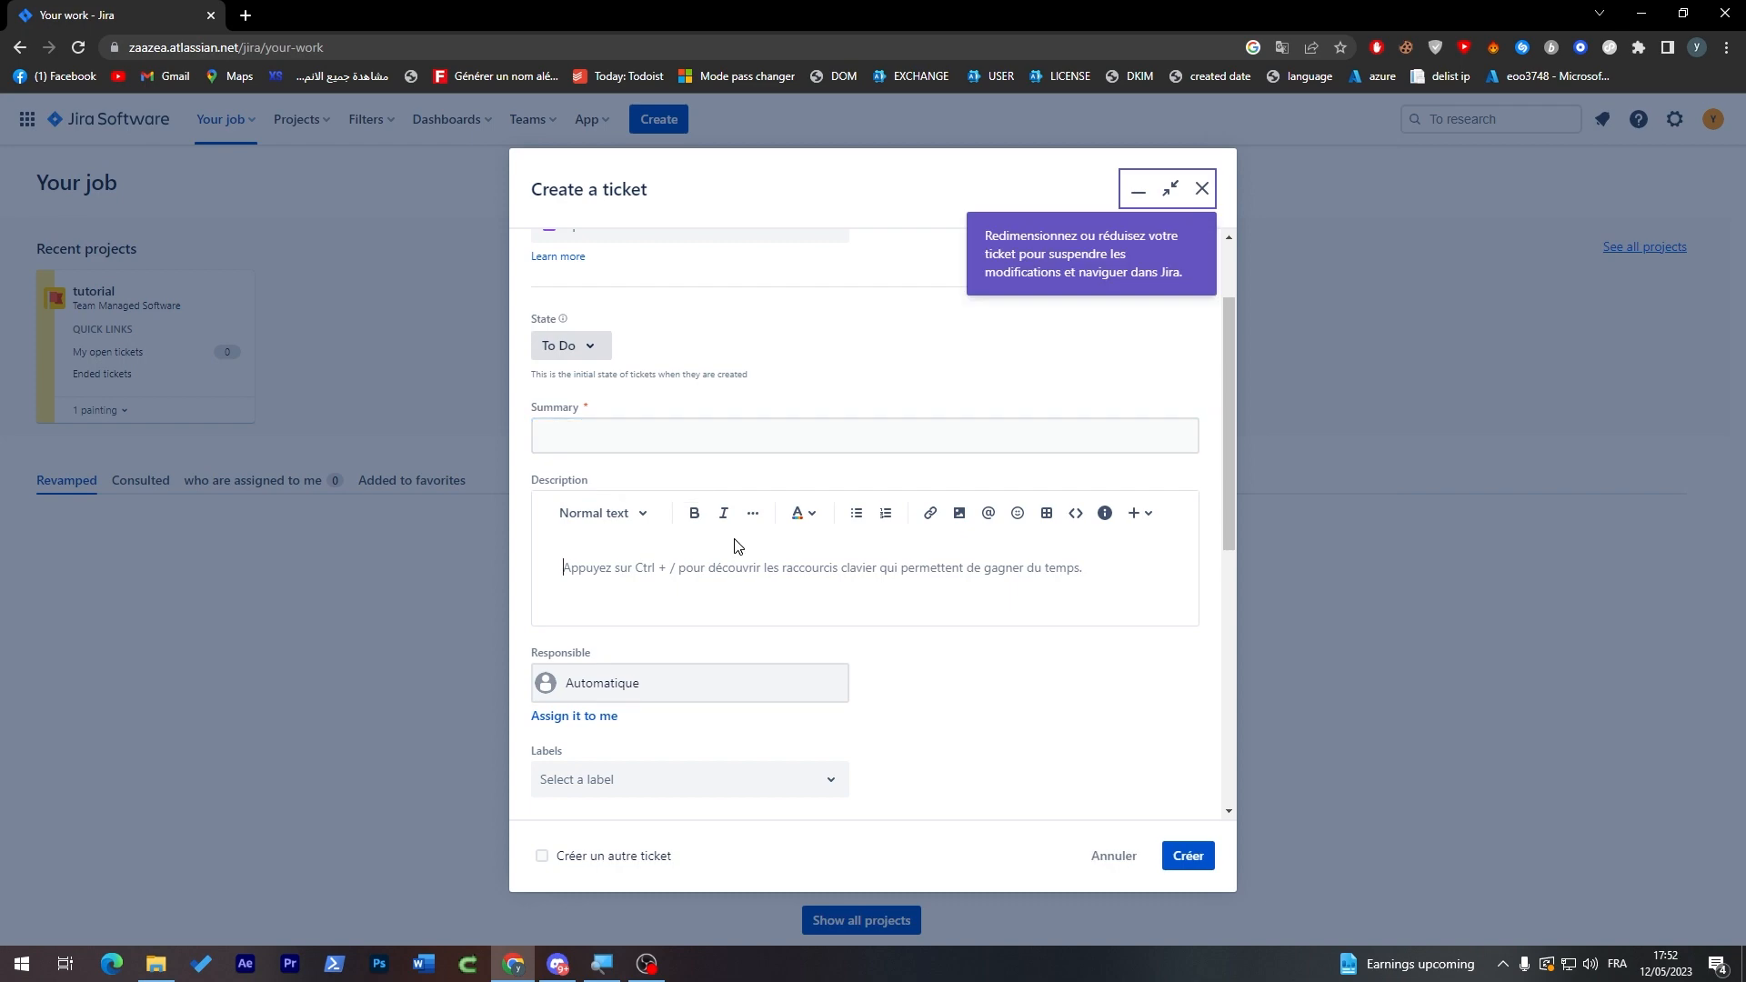
Check who can be chosen as Responsible for the ticket, keeping it on Automatique.
{"action": "left_click_drag", "start_coordinate": [1227, 438], "coordinate": [1192, 580]}
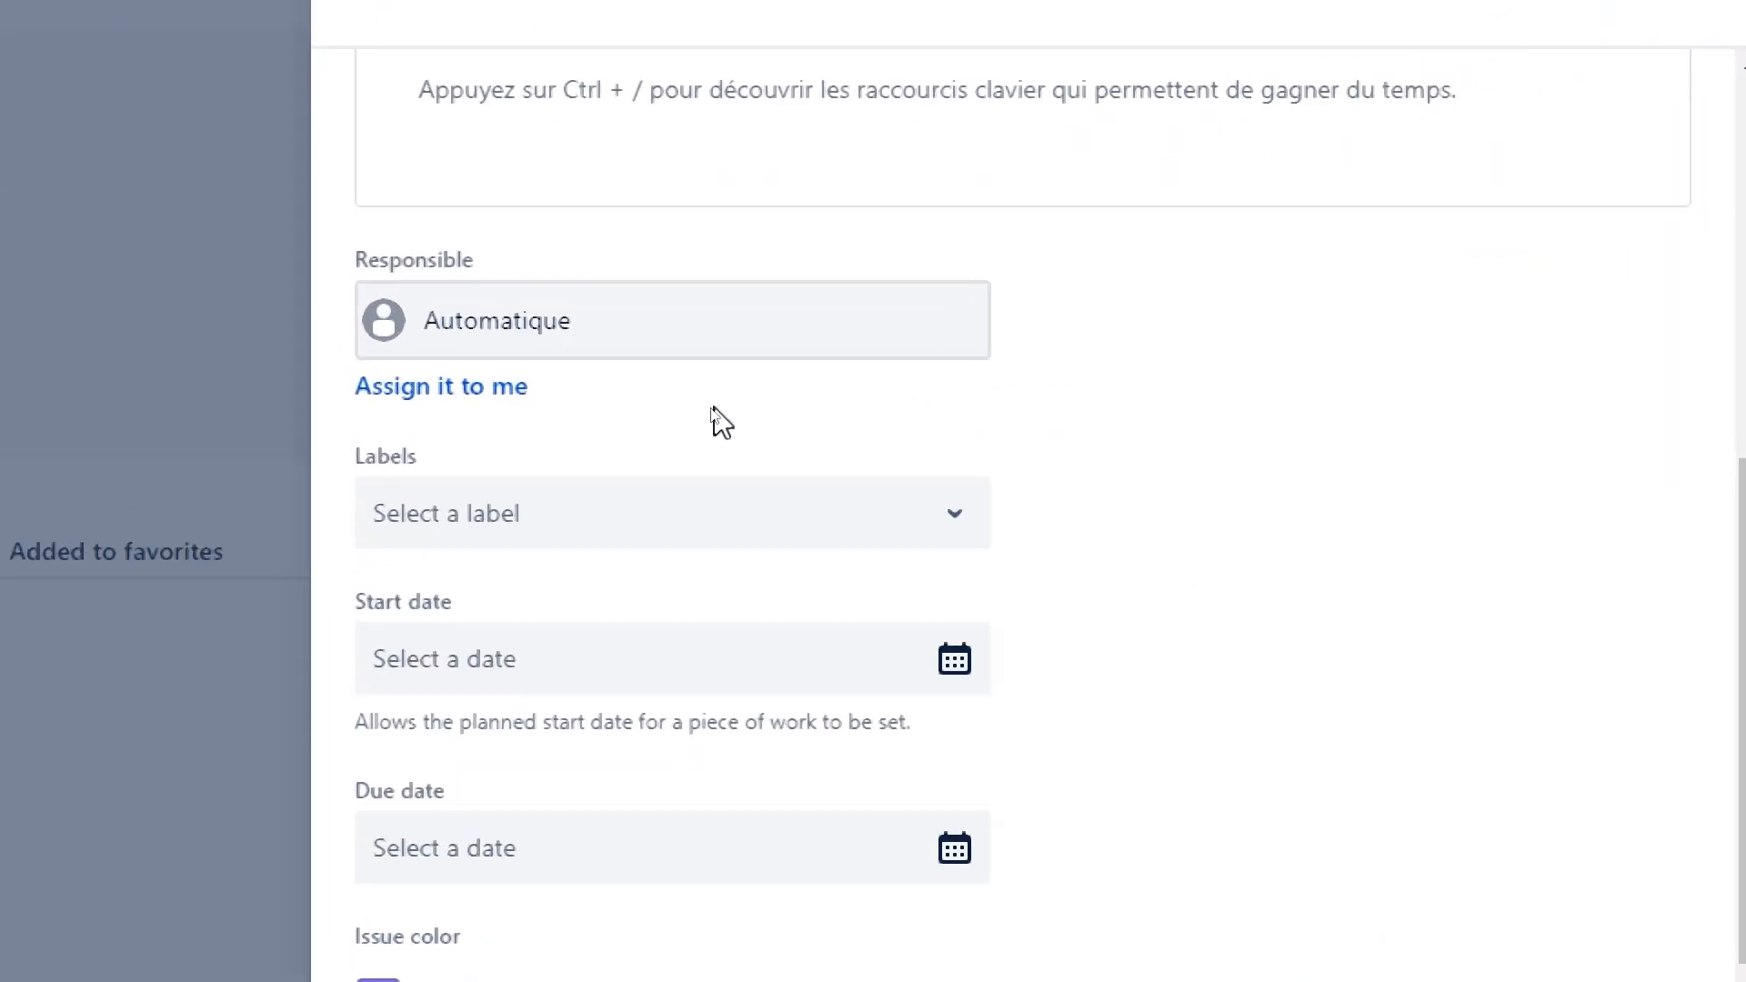
{"action": "left_click", "coordinate": [583, 369]}
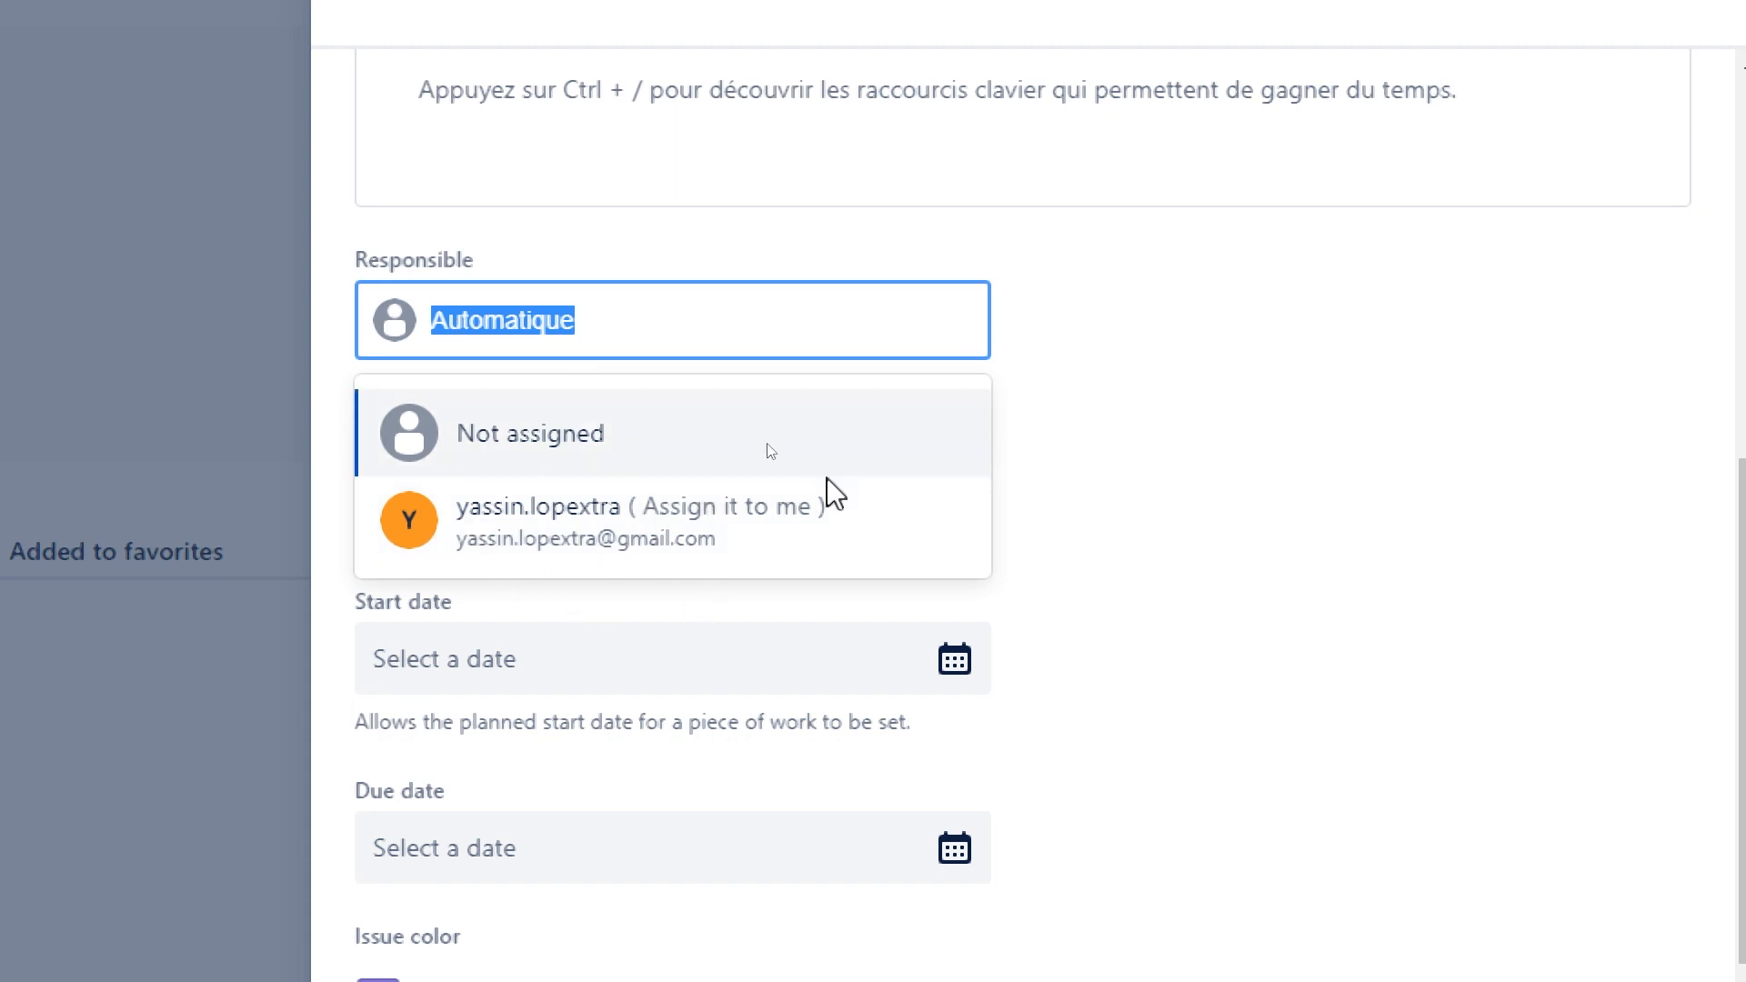
{"action": "left_click", "coordinate": [1149, 558]}
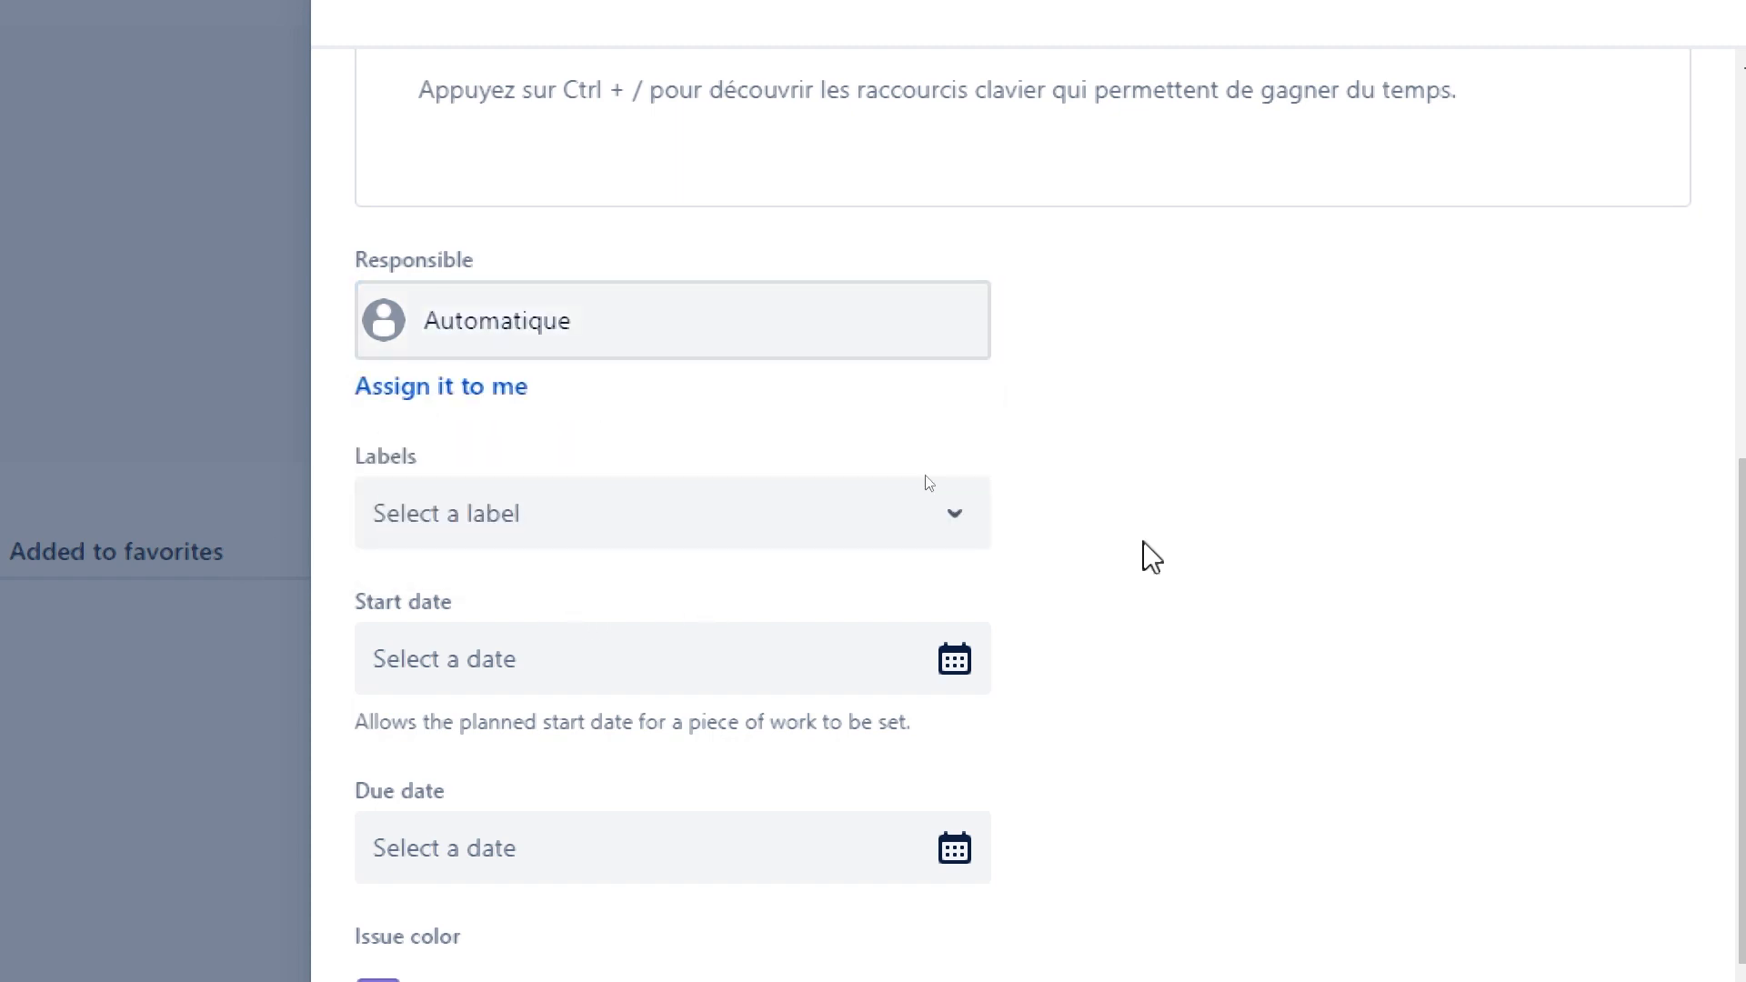
Set the ticket's start date to 05/13/2023 and its due date to 05/14/2023.
{"action": "scroll", "coordinate": [1086, 945], "scroll_direction": "down", "scroll_amount": 2}
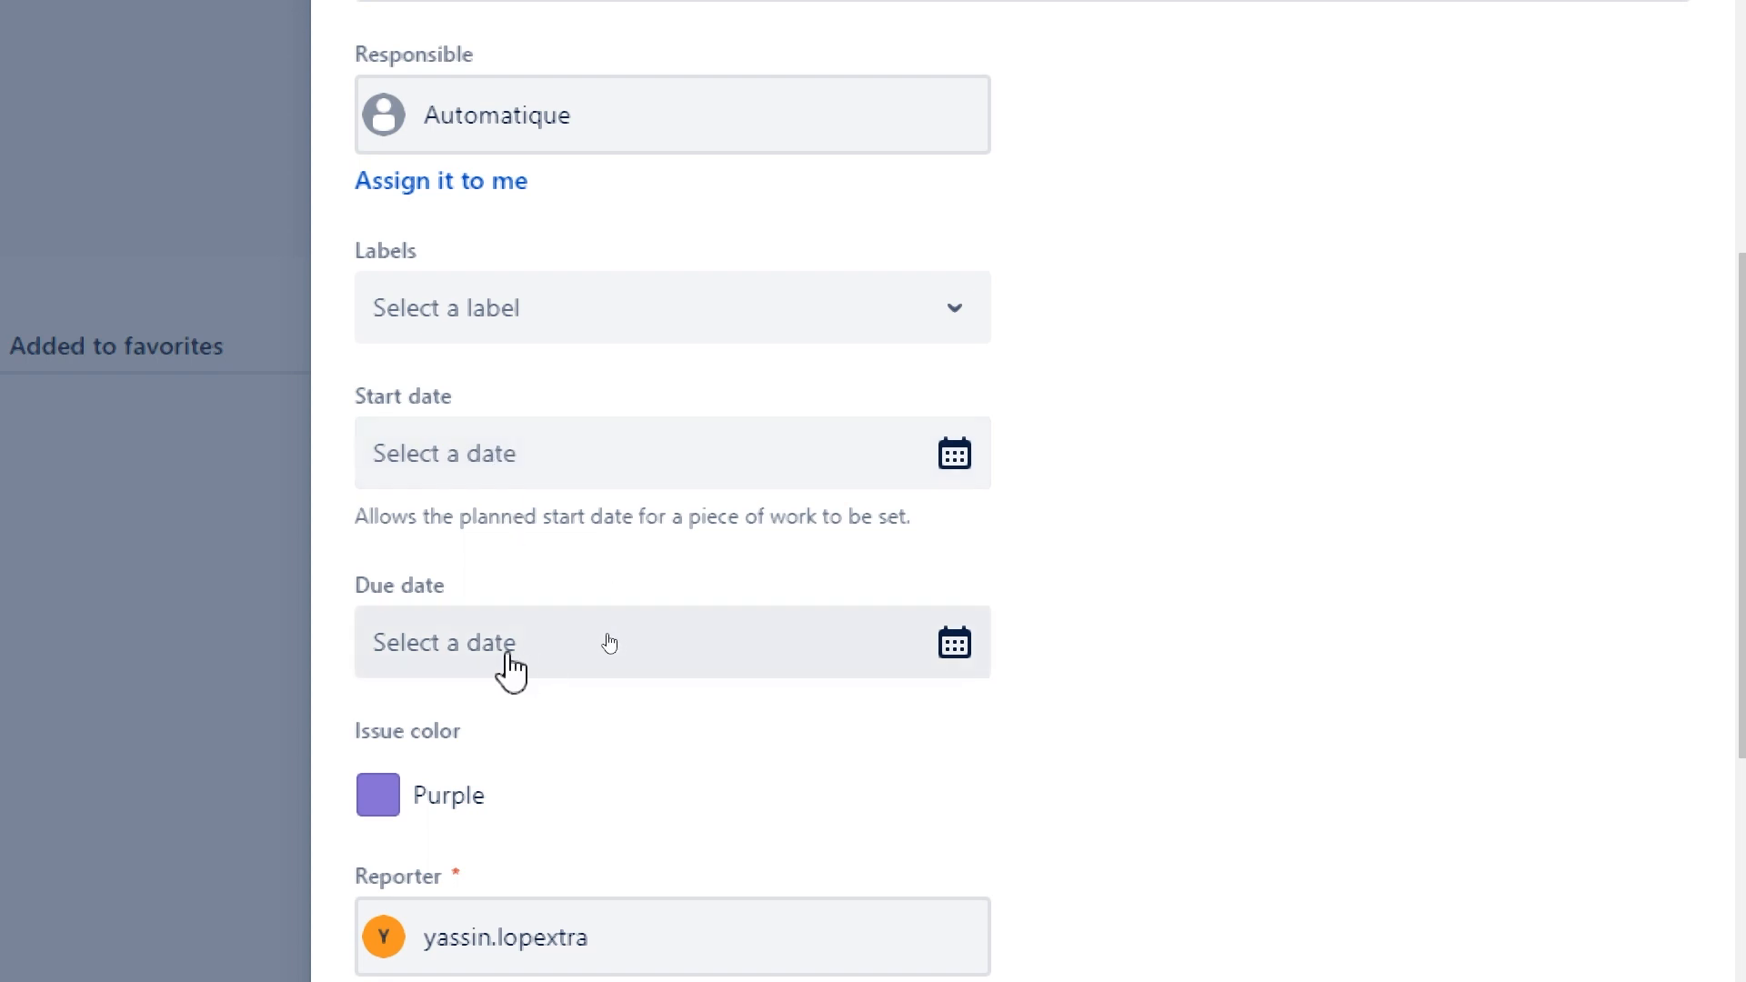
{"action": "left_click", "coordinate": [507, 446]}
{"action": "left_click", "coordinate": [861, 743]}
{"action": "left_click", "coordinate": [523, 651]}
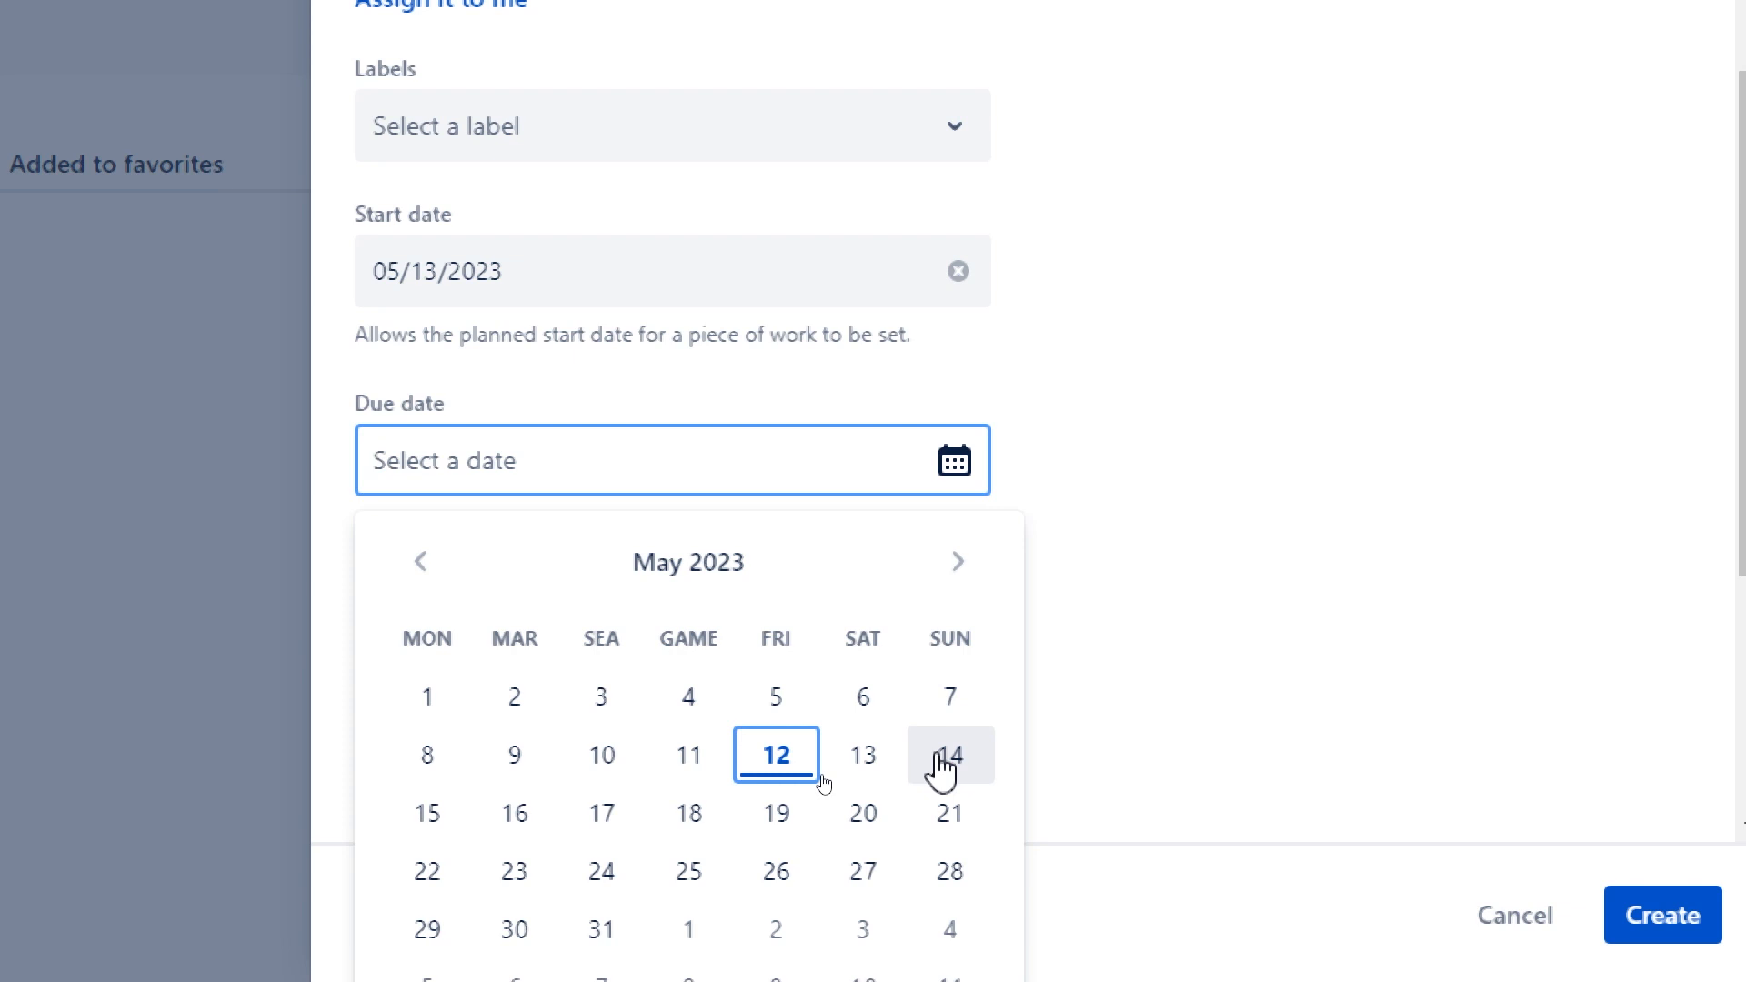
{"action": "left_click", "coordinate": [941, 762]}
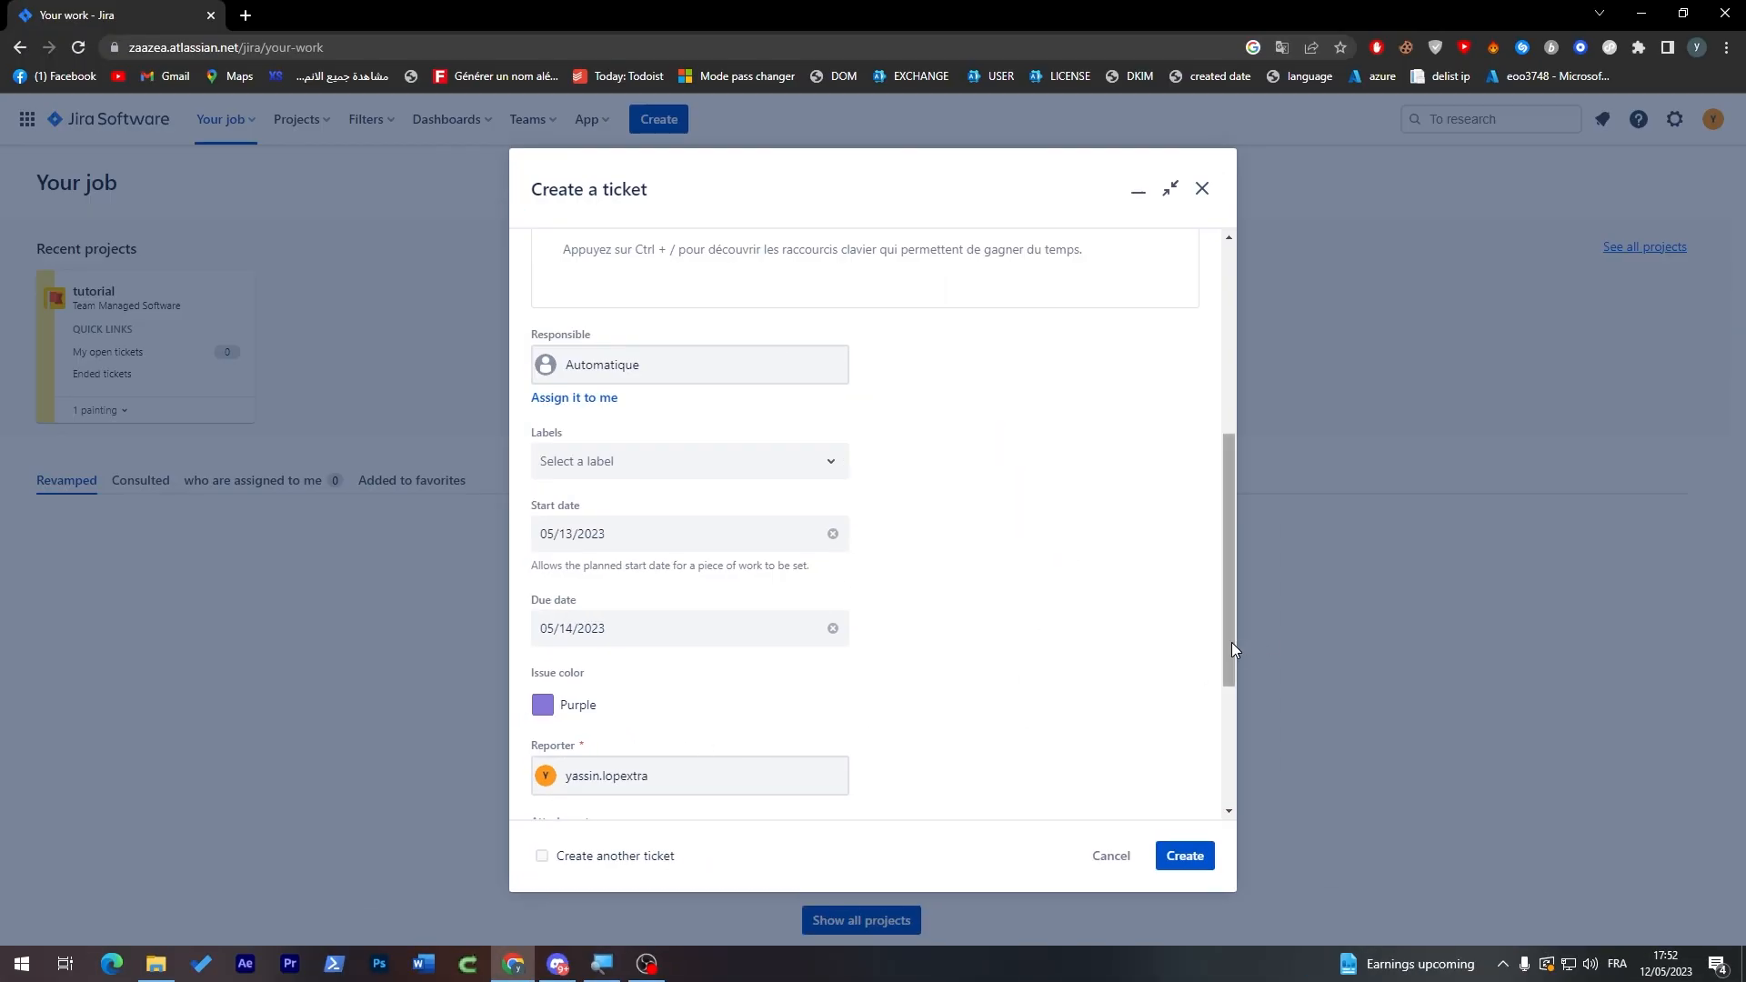
Attach the PDF file terms from the Downloads folder to the ticket.
{"action": "scroll", "coordinate": [1200, 732], "scroll_direction": "down", "scroll_amount": 3}
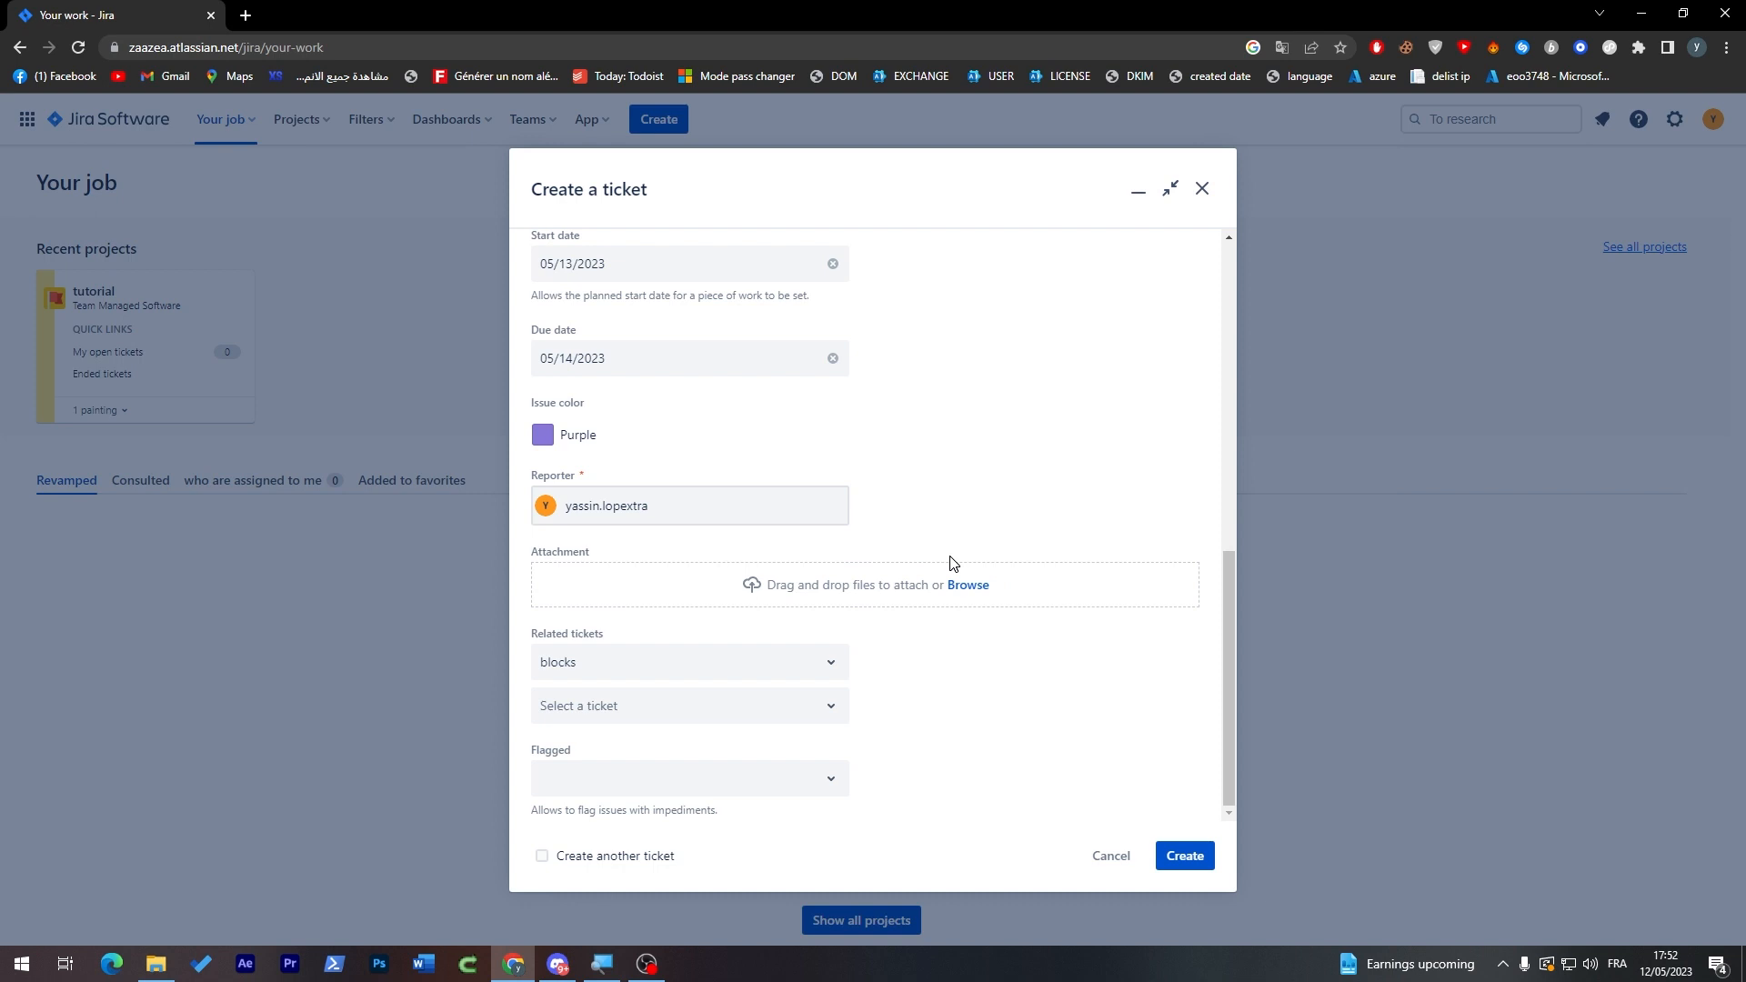
{"action": "left_click", "coordinate": [956, 585]}
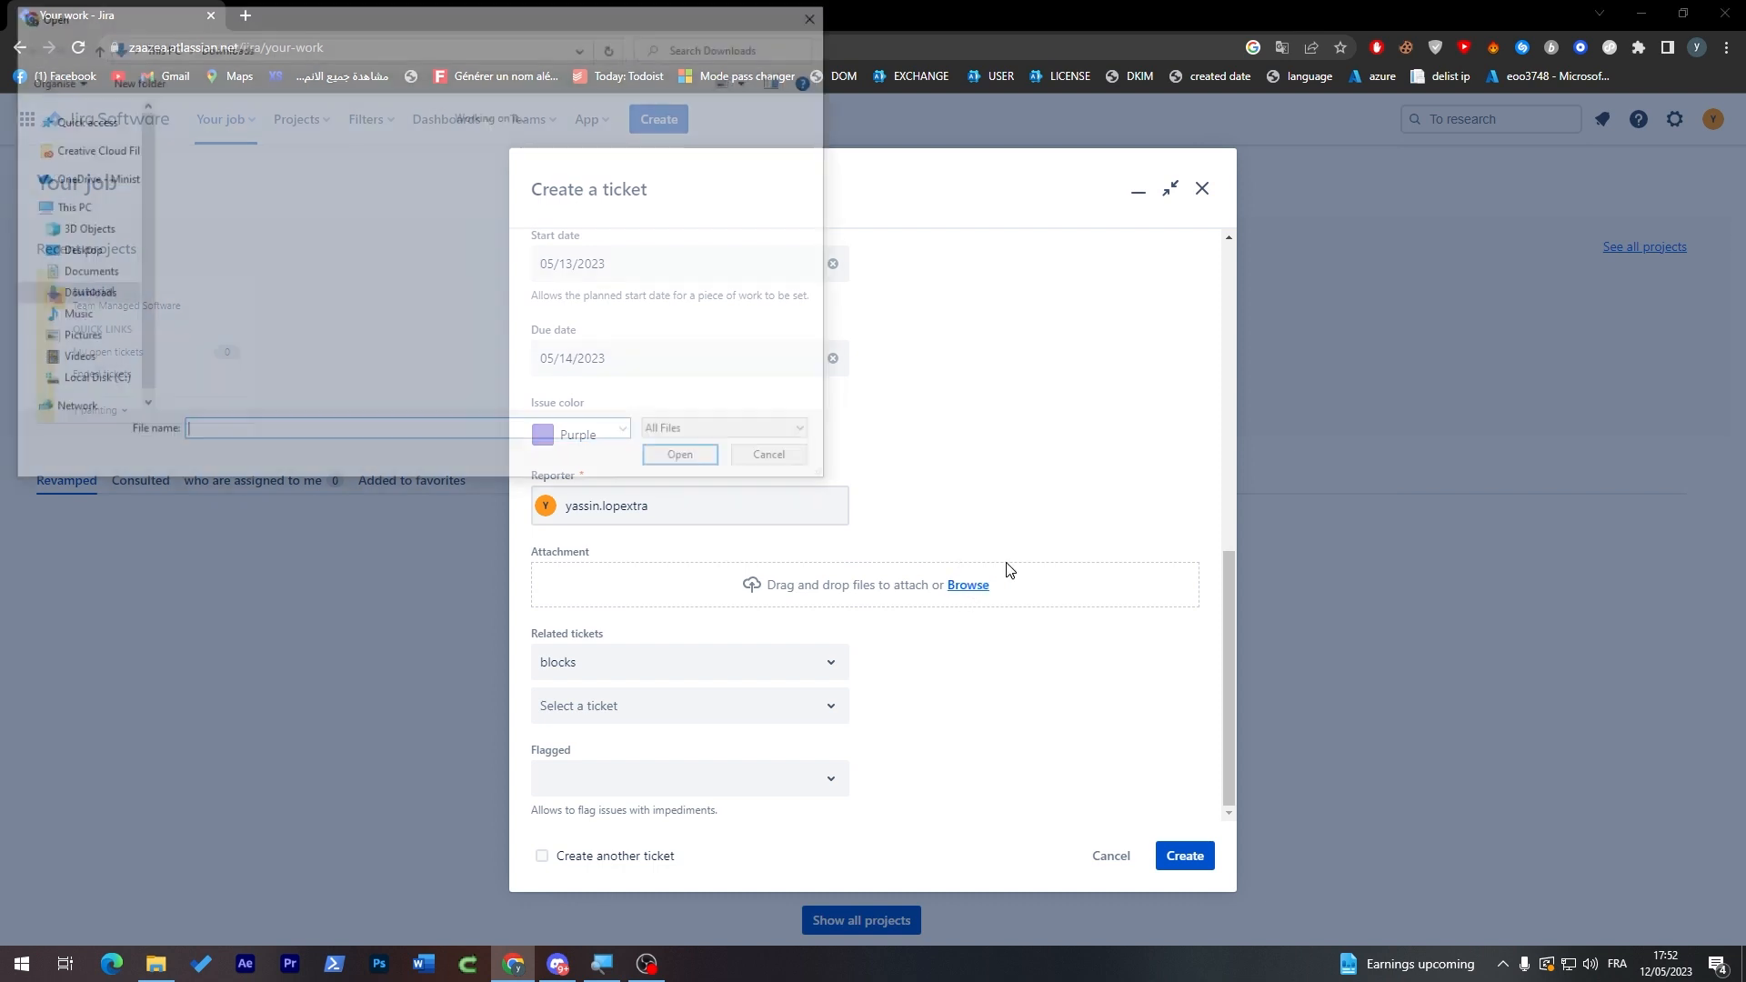
{"action": "double_click", "coordinate": [213, 182]}
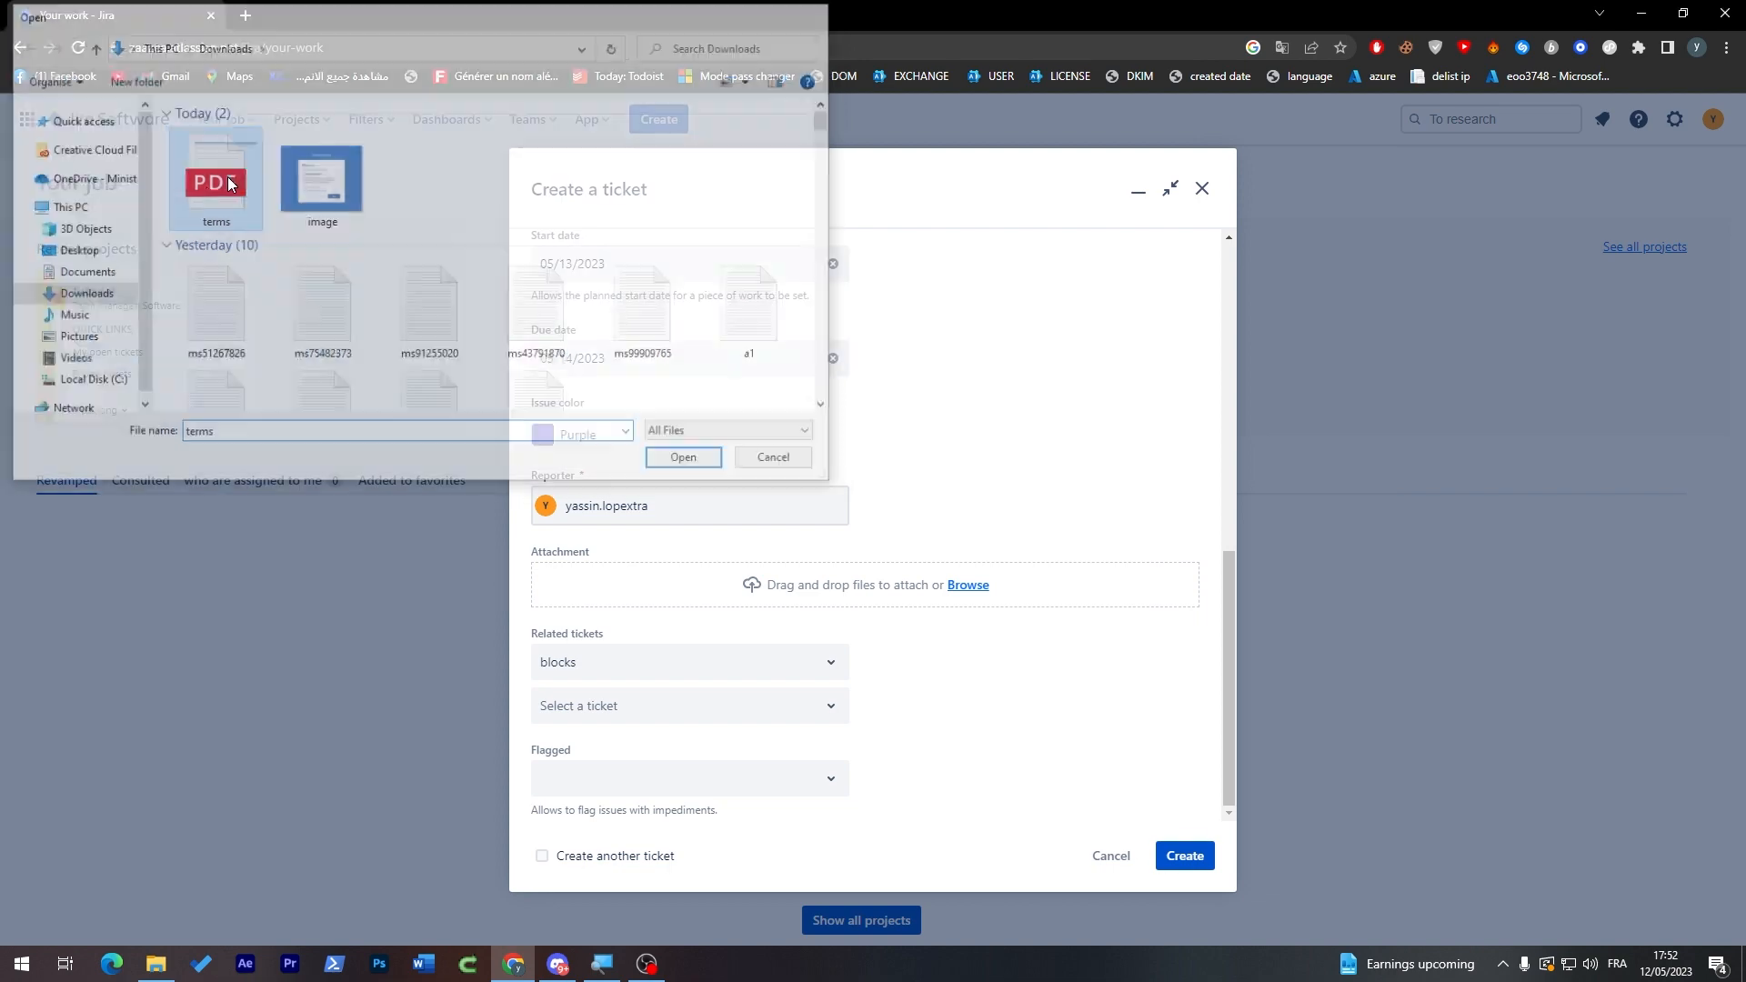
{"action": "scroll", "coordinate": [1229, 579], "scroll_direction": "down", "scroll_amount": 2}
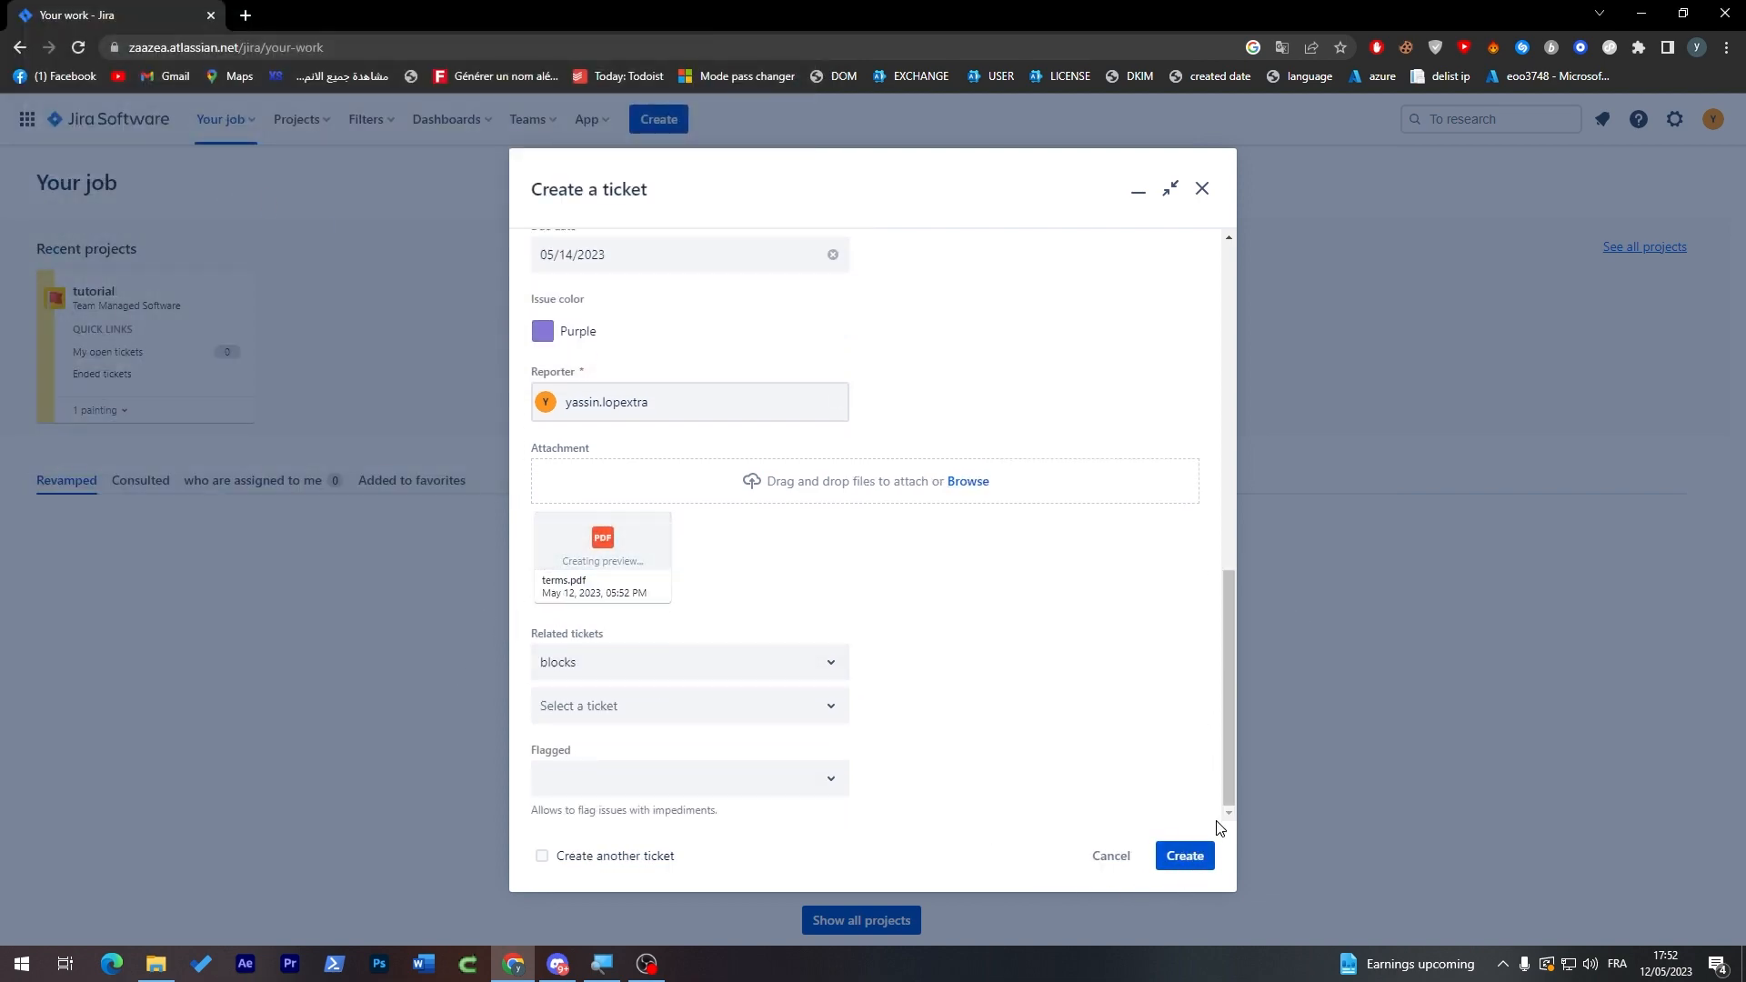
Enter "tutorial" as the ticket's summary and create the ticket.
{"action": "left_click_drag", "start_coordinate": [1230, 793], "coordinate": [1240, 499]}
{"action": "scroll", "coordinate": [752, 517], "scroll_direction": "up", "scroll_amount": 2}
{"action": "left_click", "coordinate": [641, 558]}
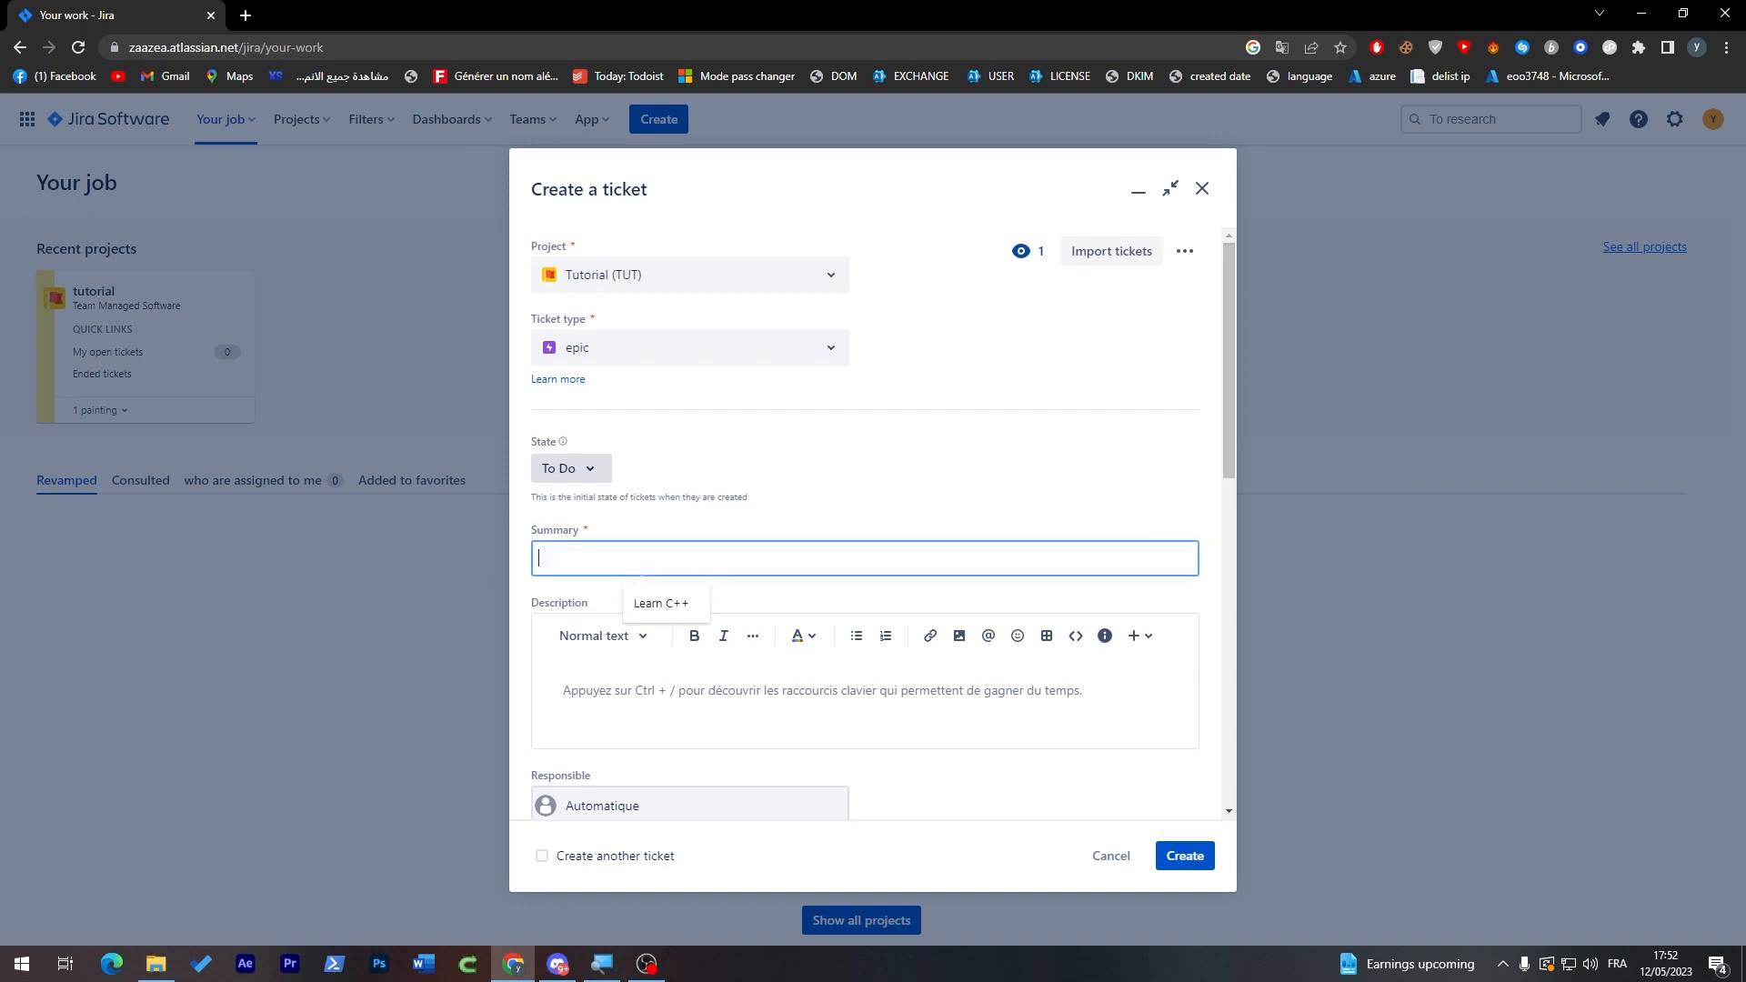
{"action": "type", "text": "tutorial"}
{"action": "key", "text": "Return"}
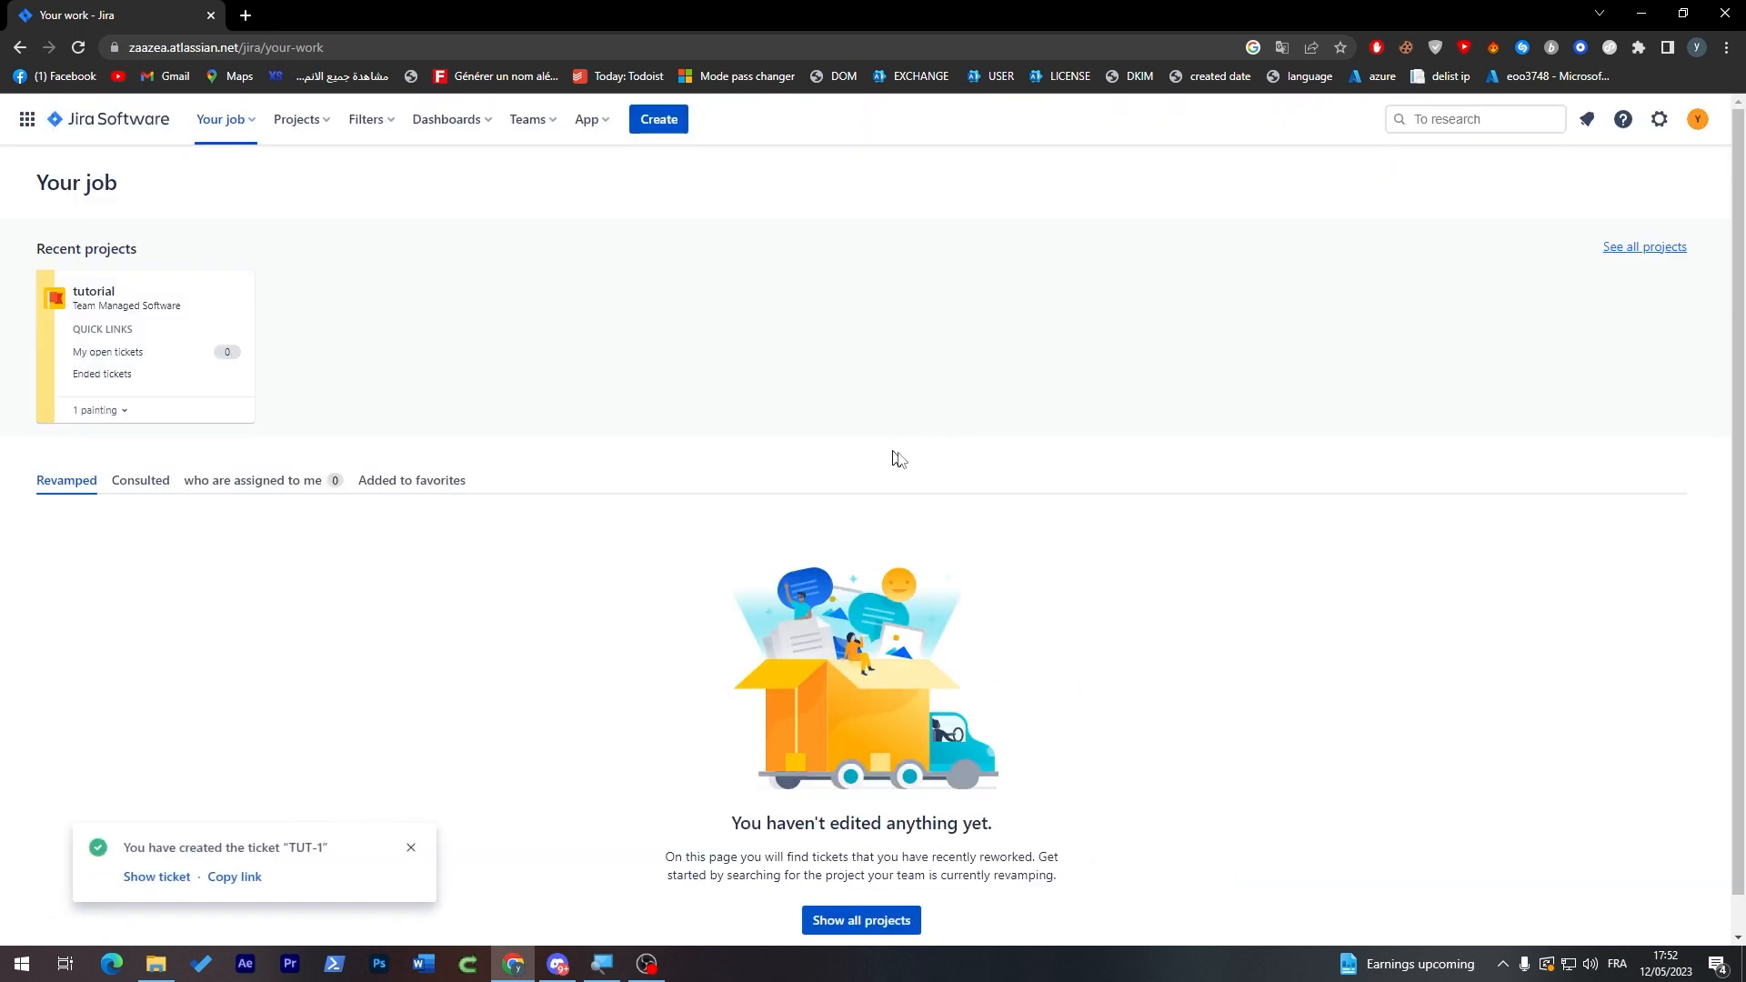
Show the newly created ticket, leave its description empty, and translate the page into English.
{"action": "left_click", "coordinate": [157, 876]}
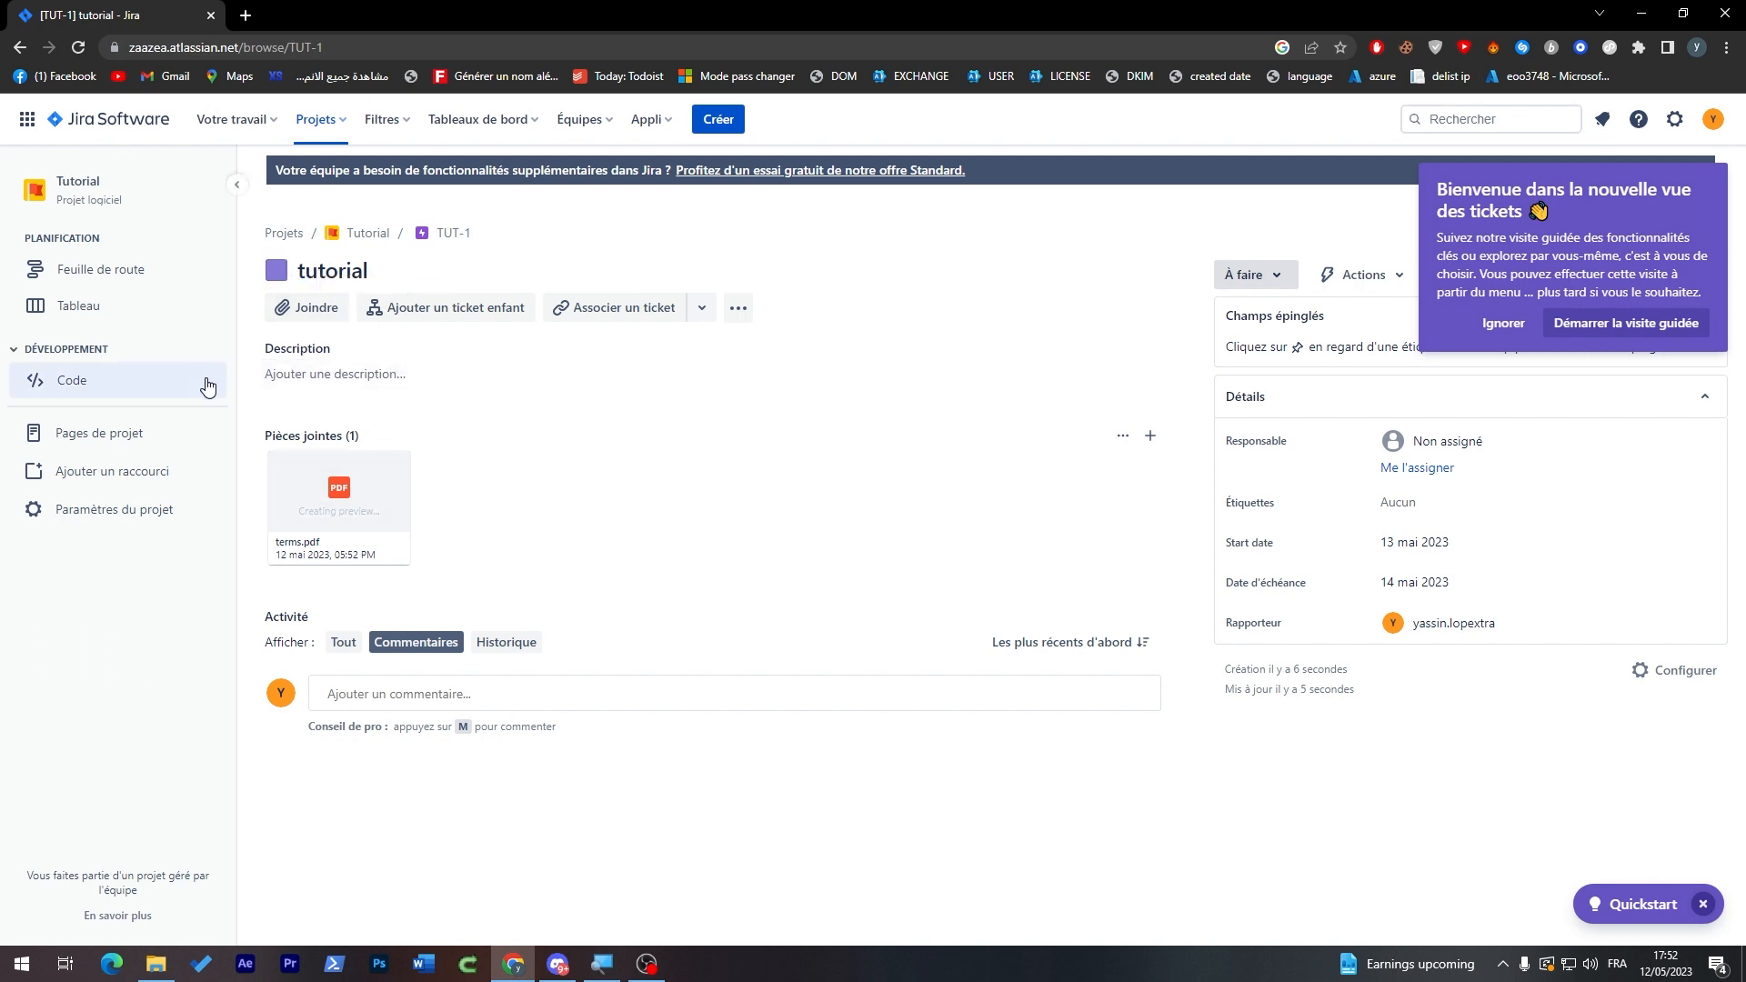
{"action": "left_click", "coordinate": [369, 374]}
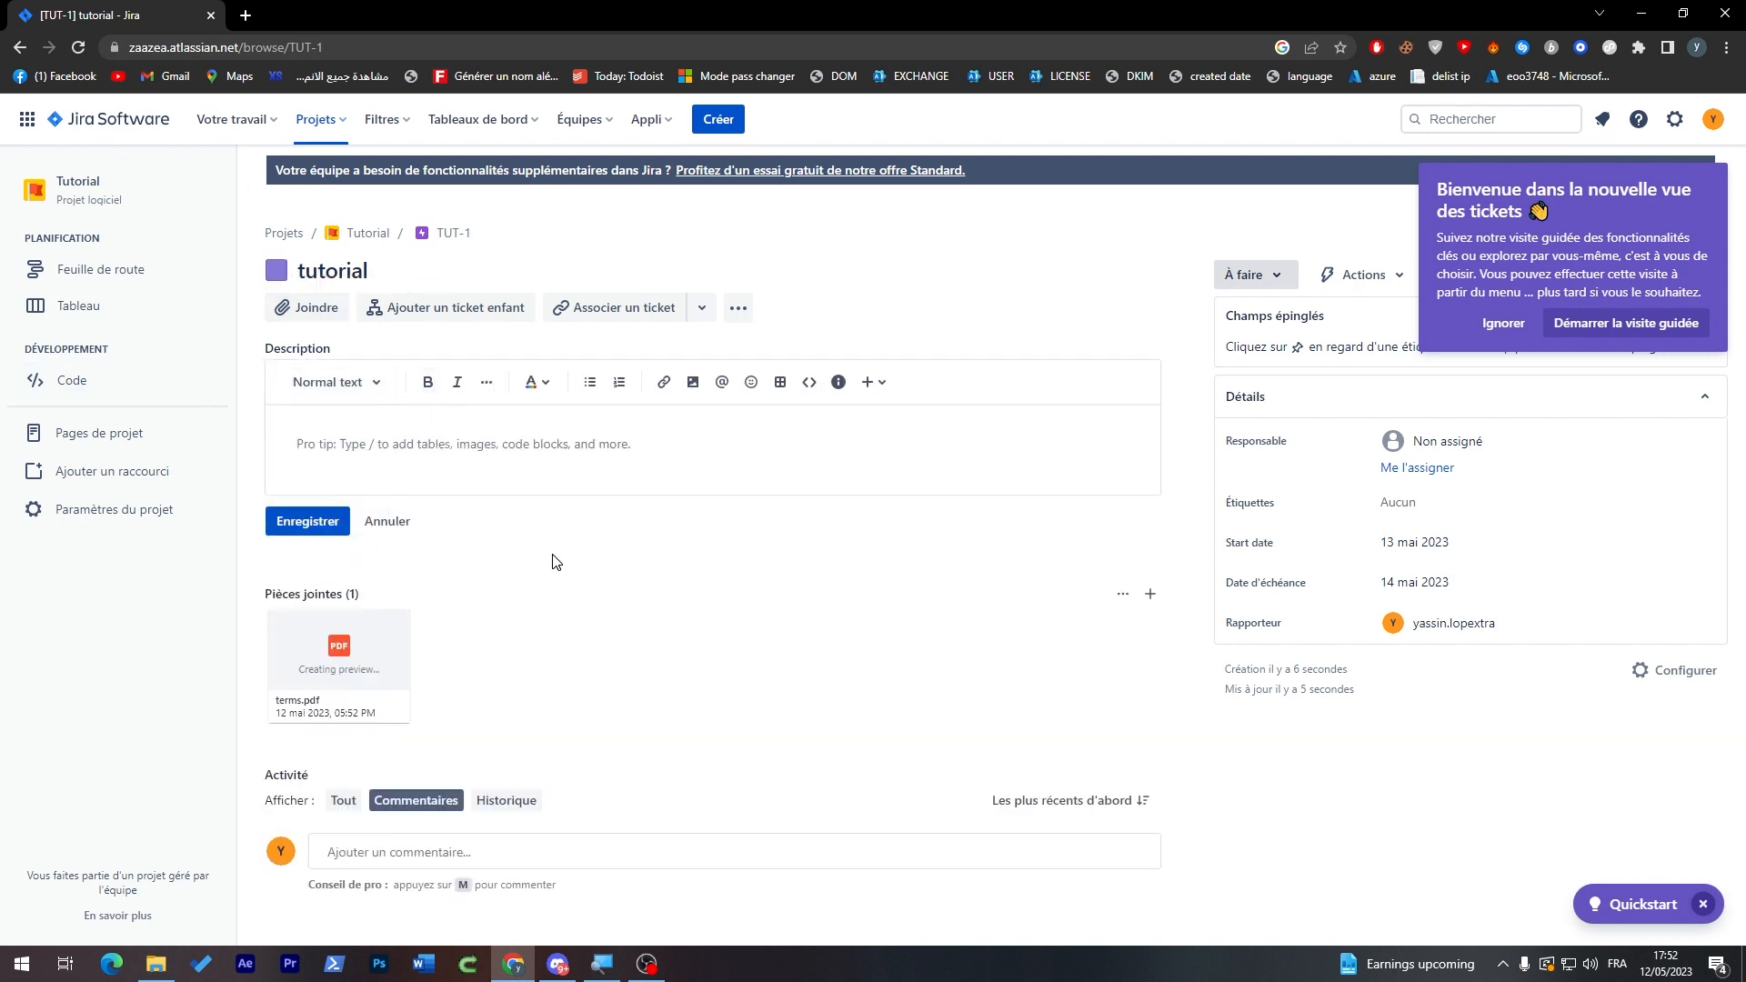
{"action": "left_click", "coordinate": [387, 521]}
{"action": "right_click", "coordinate": [541, 489]}
{"action": "left_click", "coordinate": [628, 722]}
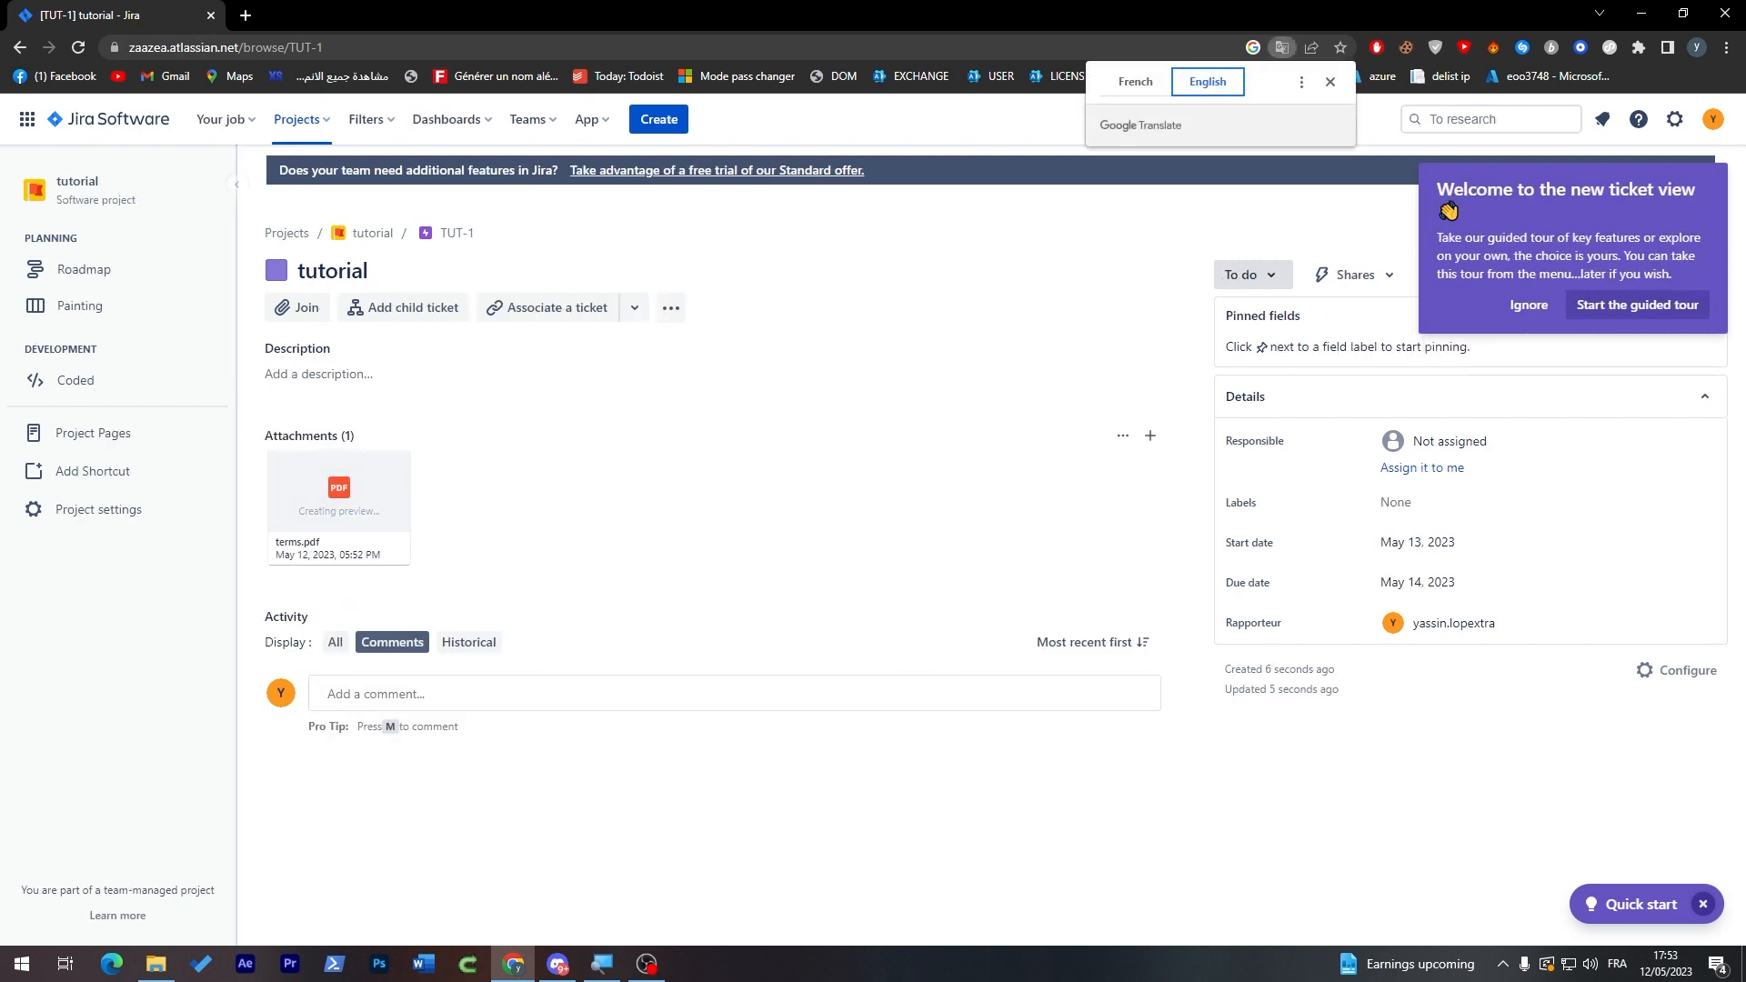
Open the Tutorial project's board and translate the page into English.
{"action": "left_click", "coordinate": [318, 232]}
{"action": "left_click", "coordinate": [162, 308]}
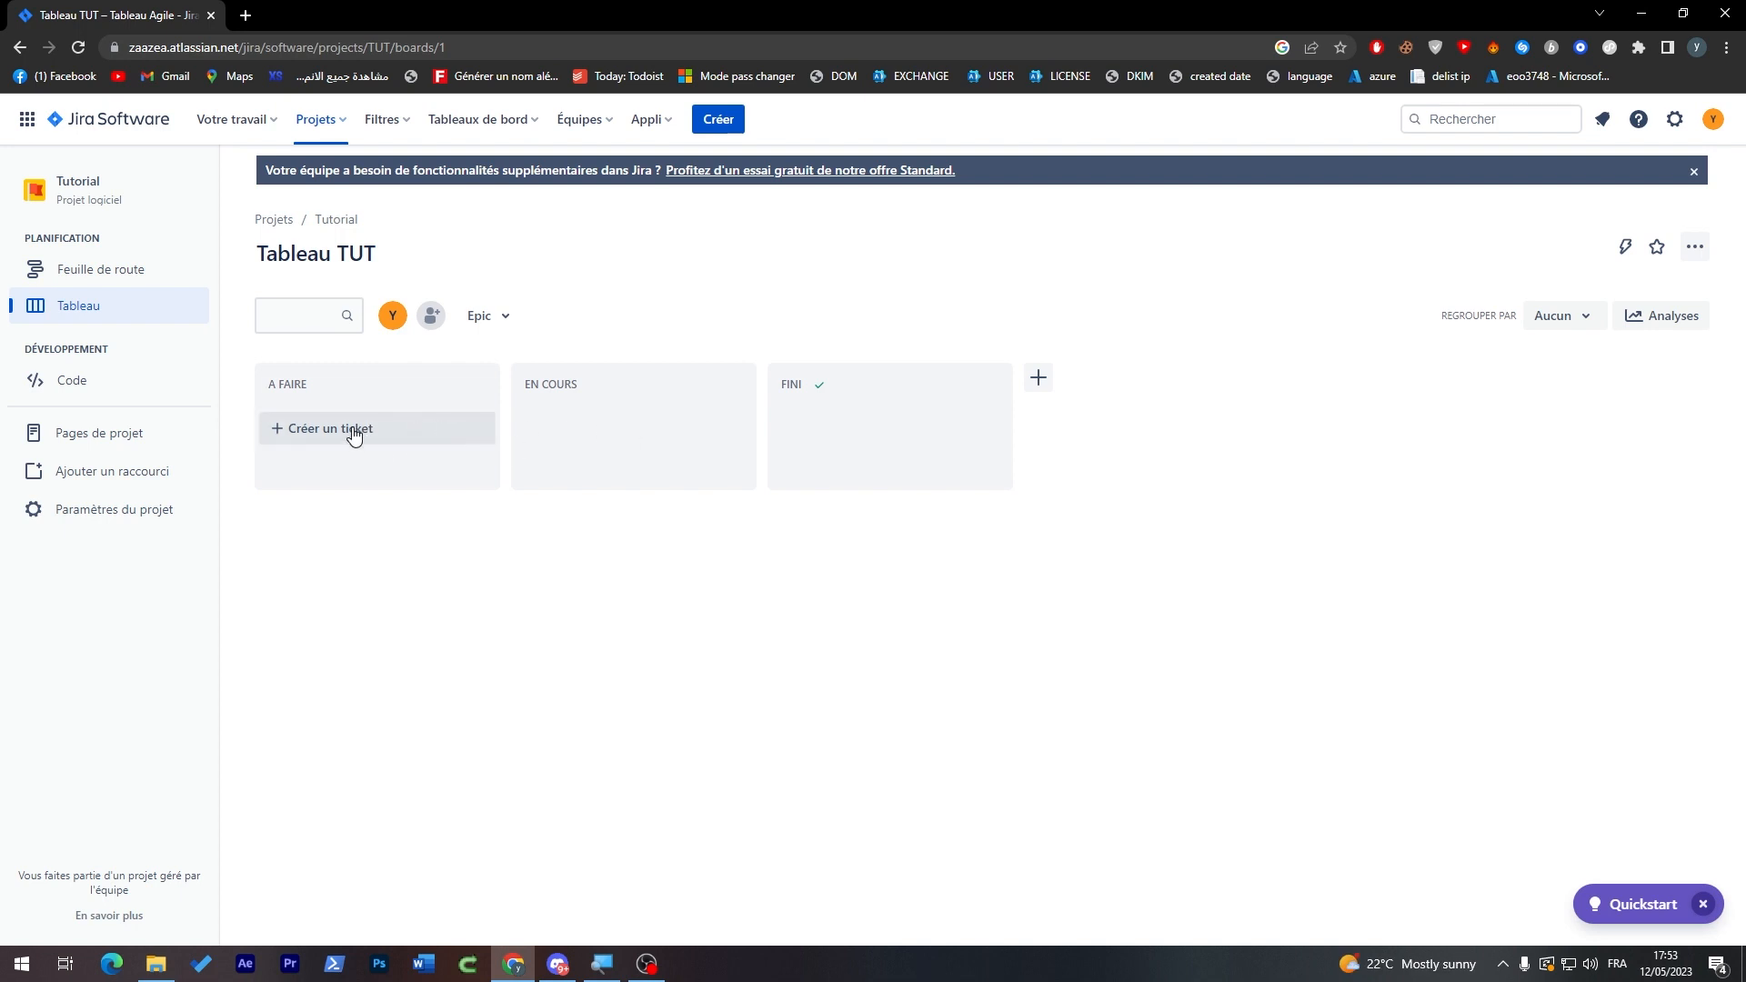
{"action": "right_click", "coordinate": [408, 543]}
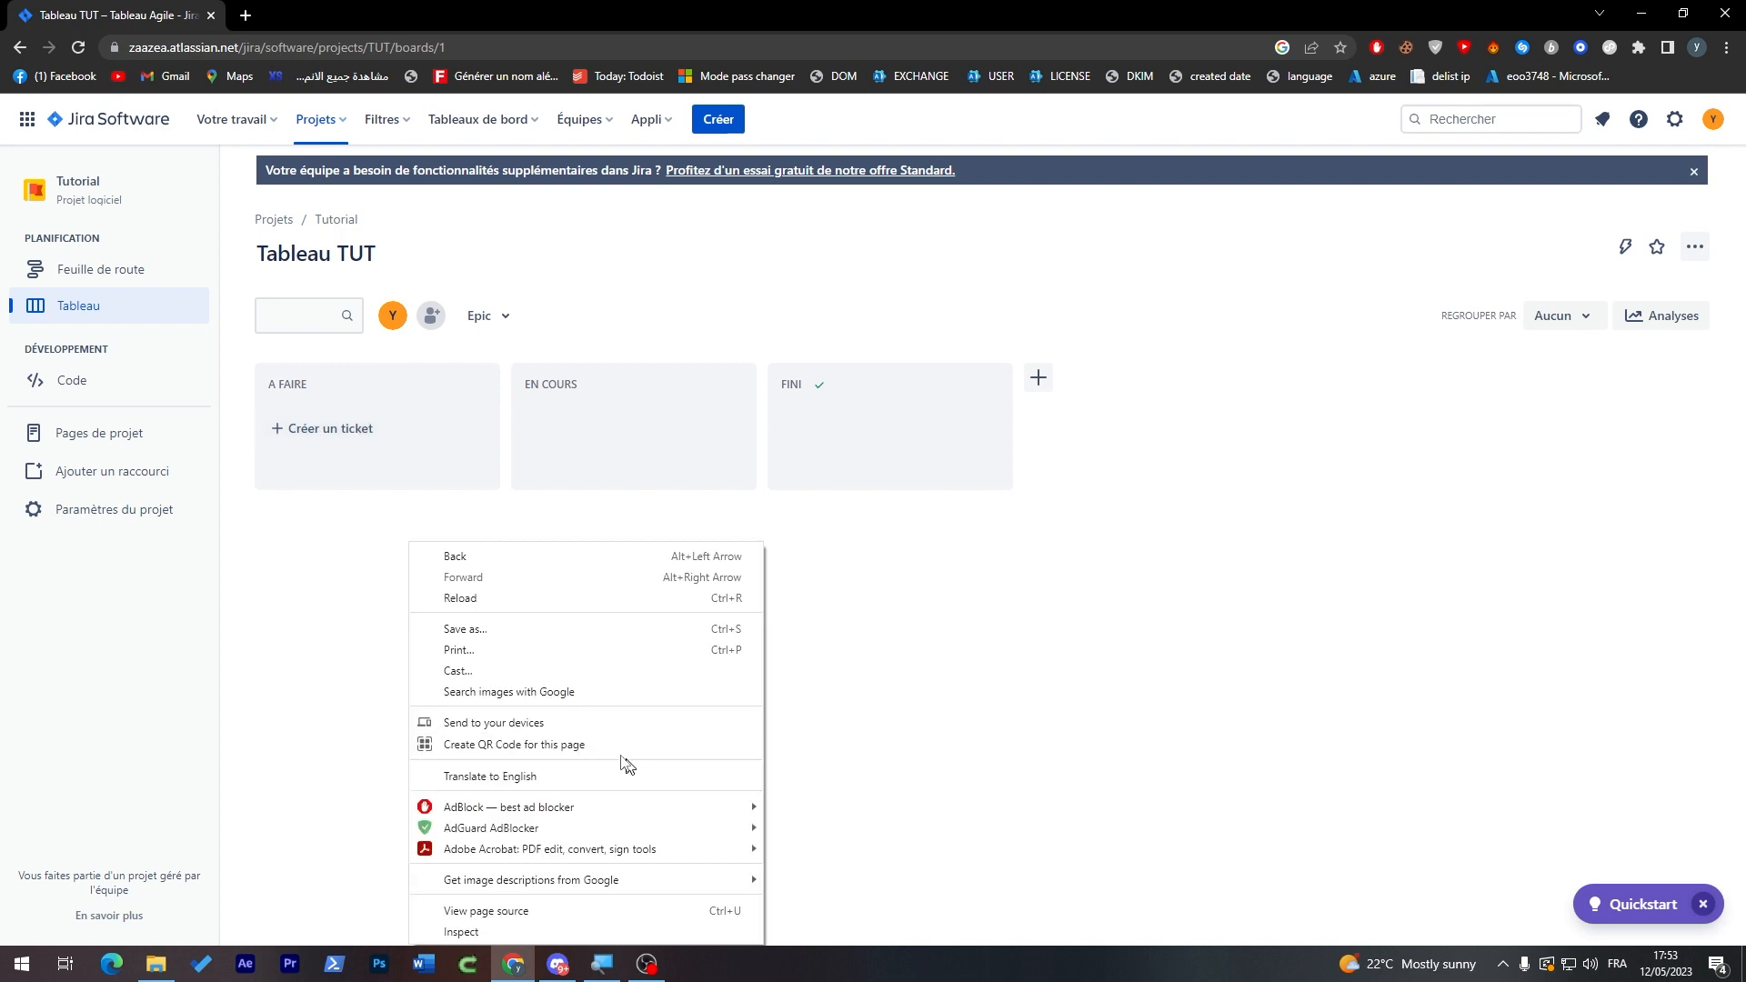
{"action": "left_click", "coordinate": [496, 779]}
{"action": "left_click", "coordinate": [381, 418]}
{"action": "type", "text": "xcvgxc"}
{"action": "left_click", "coordinate": [464, 549]}
{"action": "left_click", "coordinate": [296, 373]}
{"action": "left_click", "coordinate": [389, 521]}
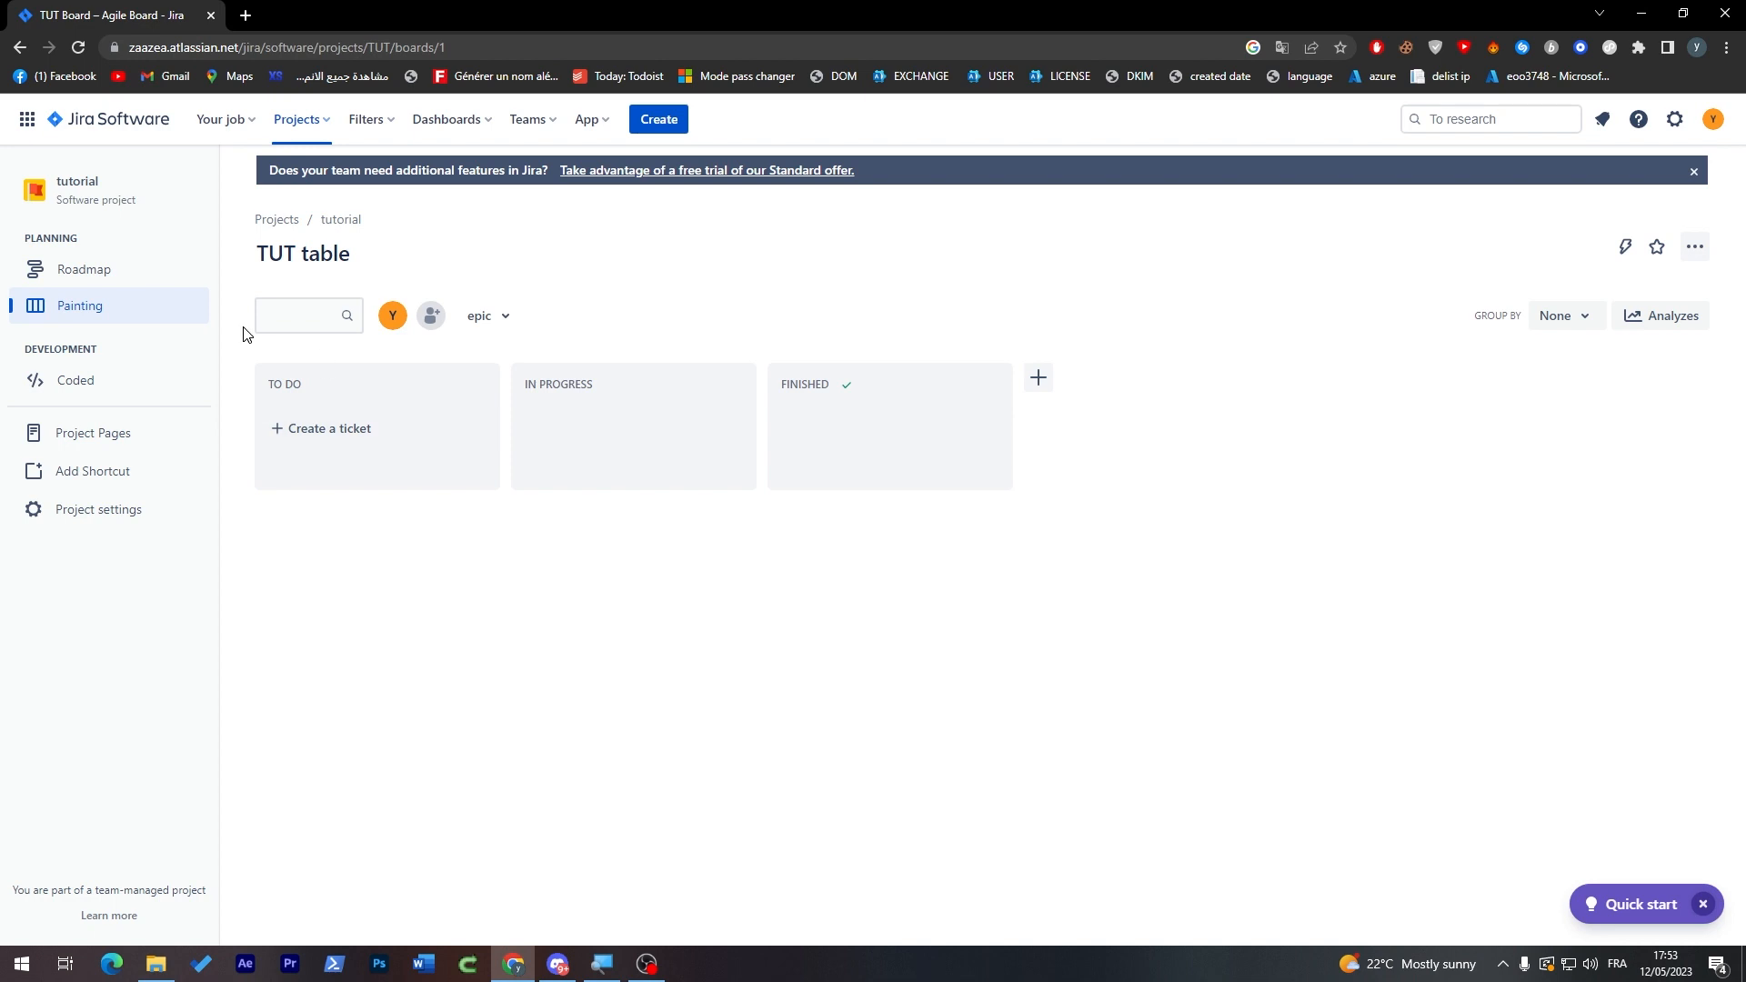
View the project's roadmap, check the tutorial epic's details from the timeline, and look at the earlier months.
{"action": "left_click", "coordinate": [100, 277]}
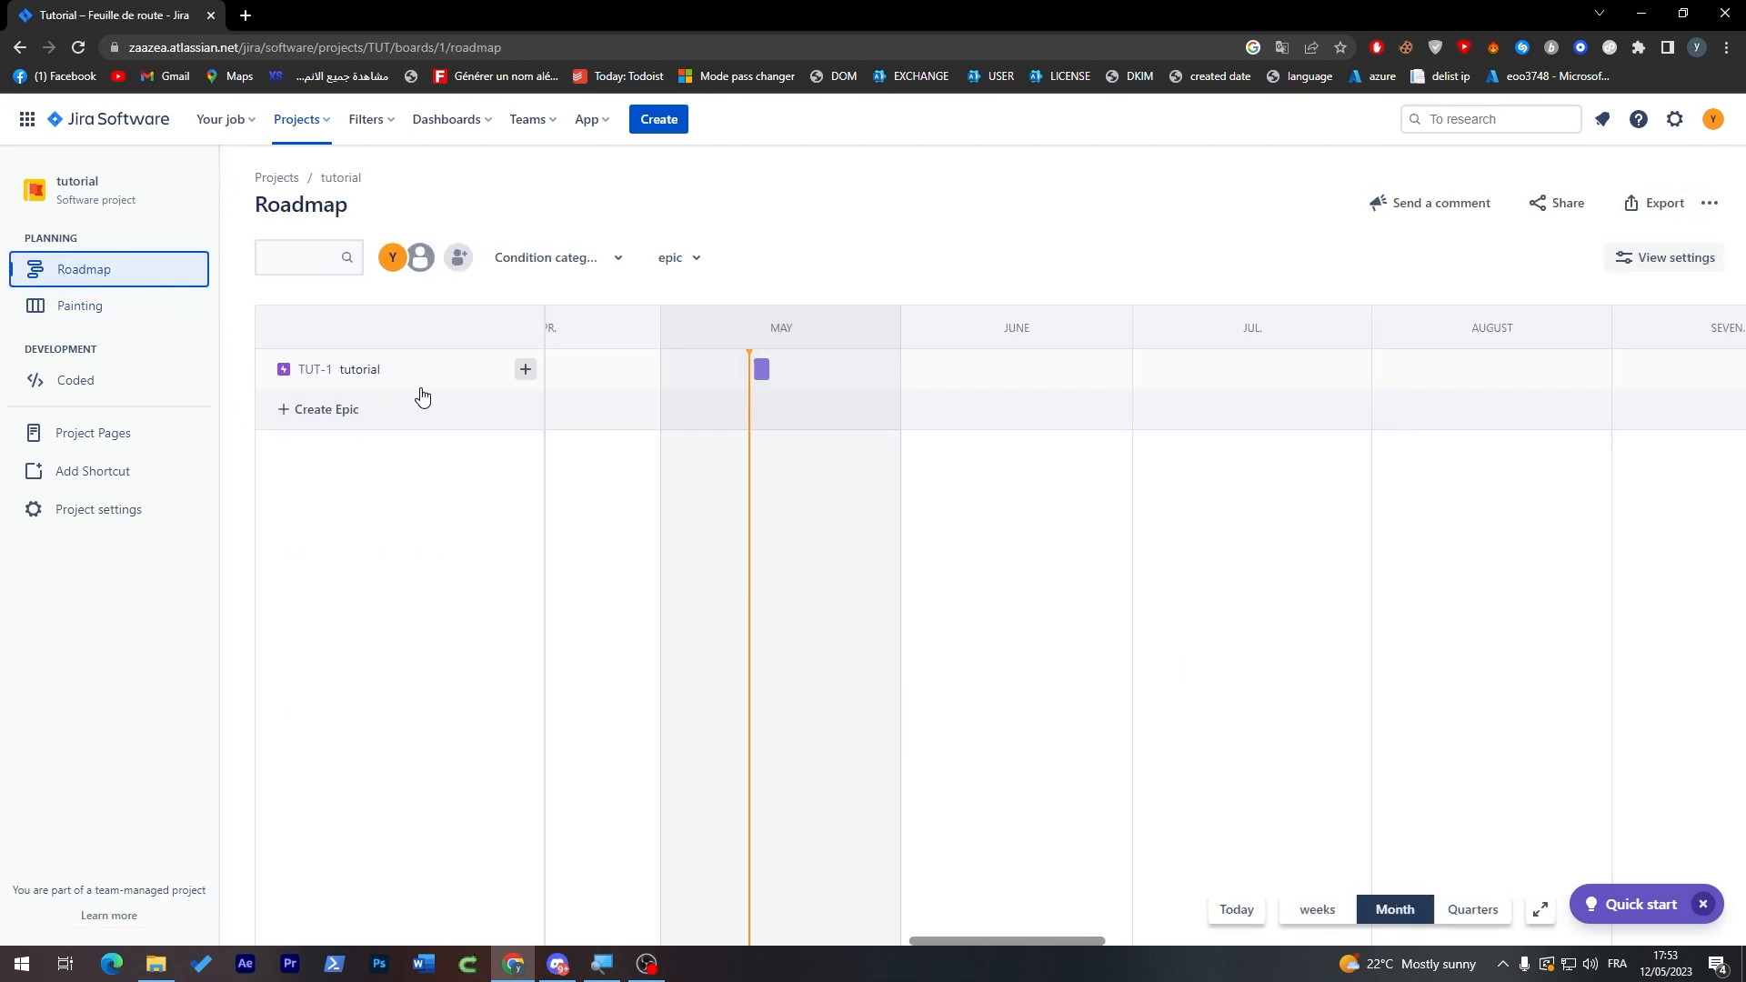
{"action": "left_click", "coordinate": [762, 369]}
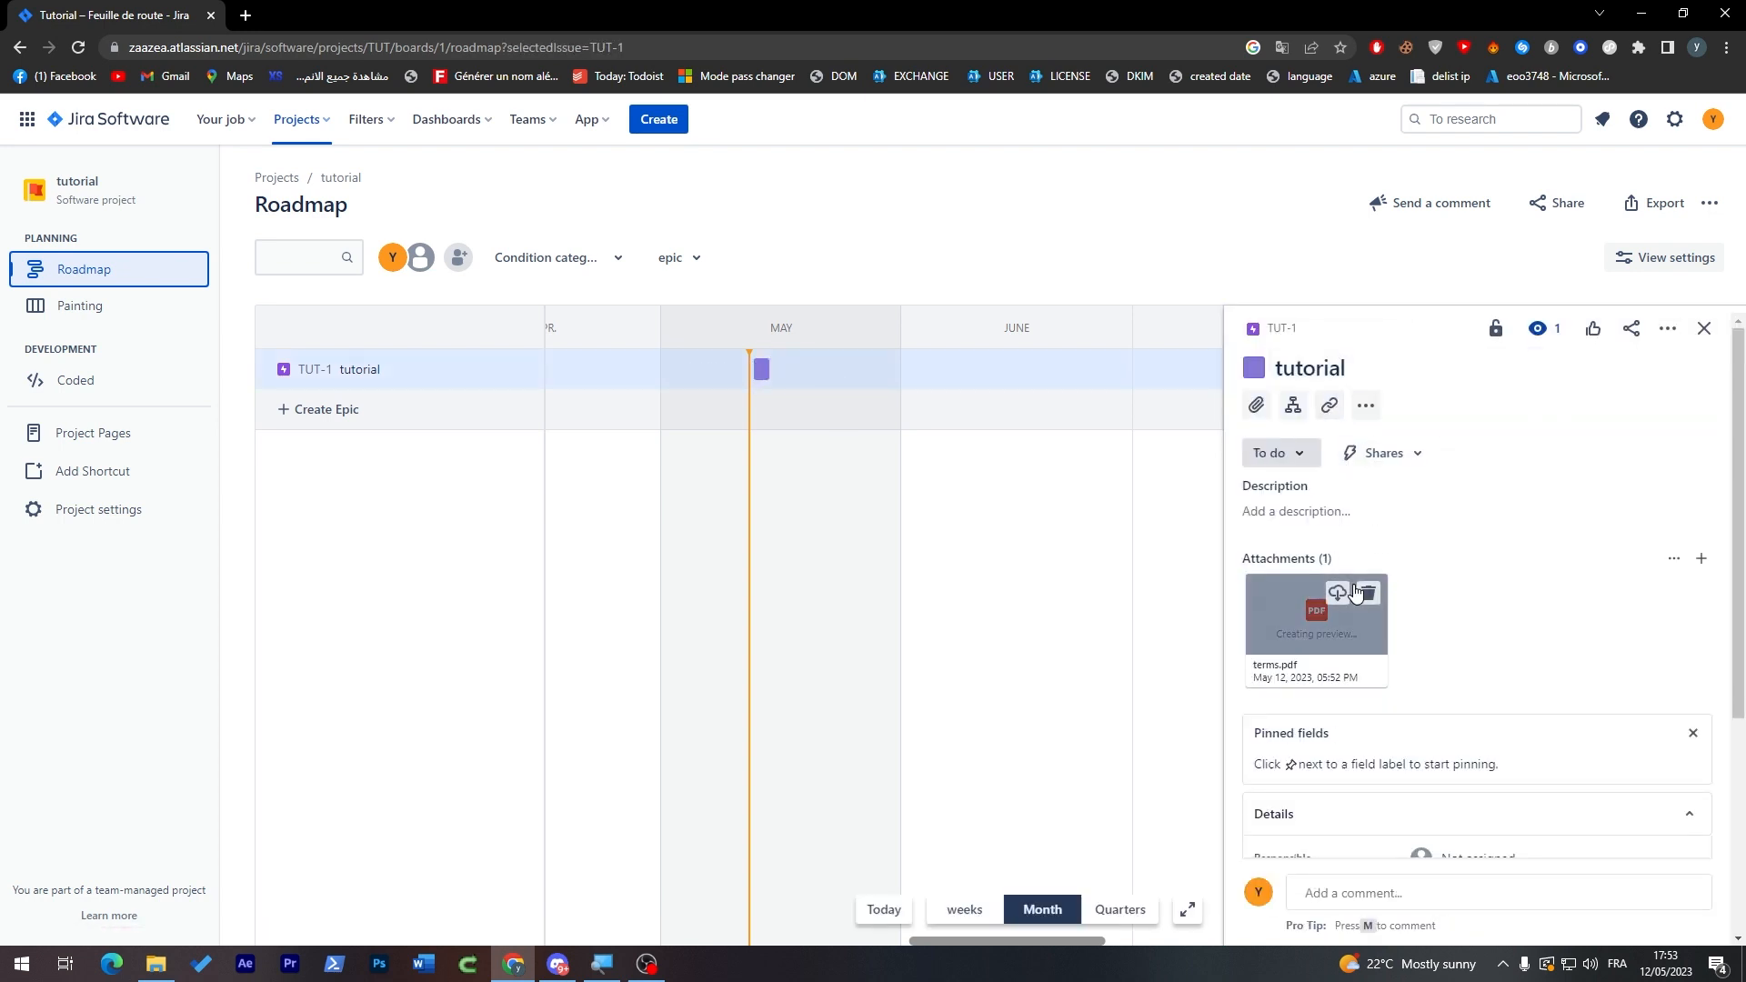
{"action": "left_click", "coordinate": [1704, 328]}
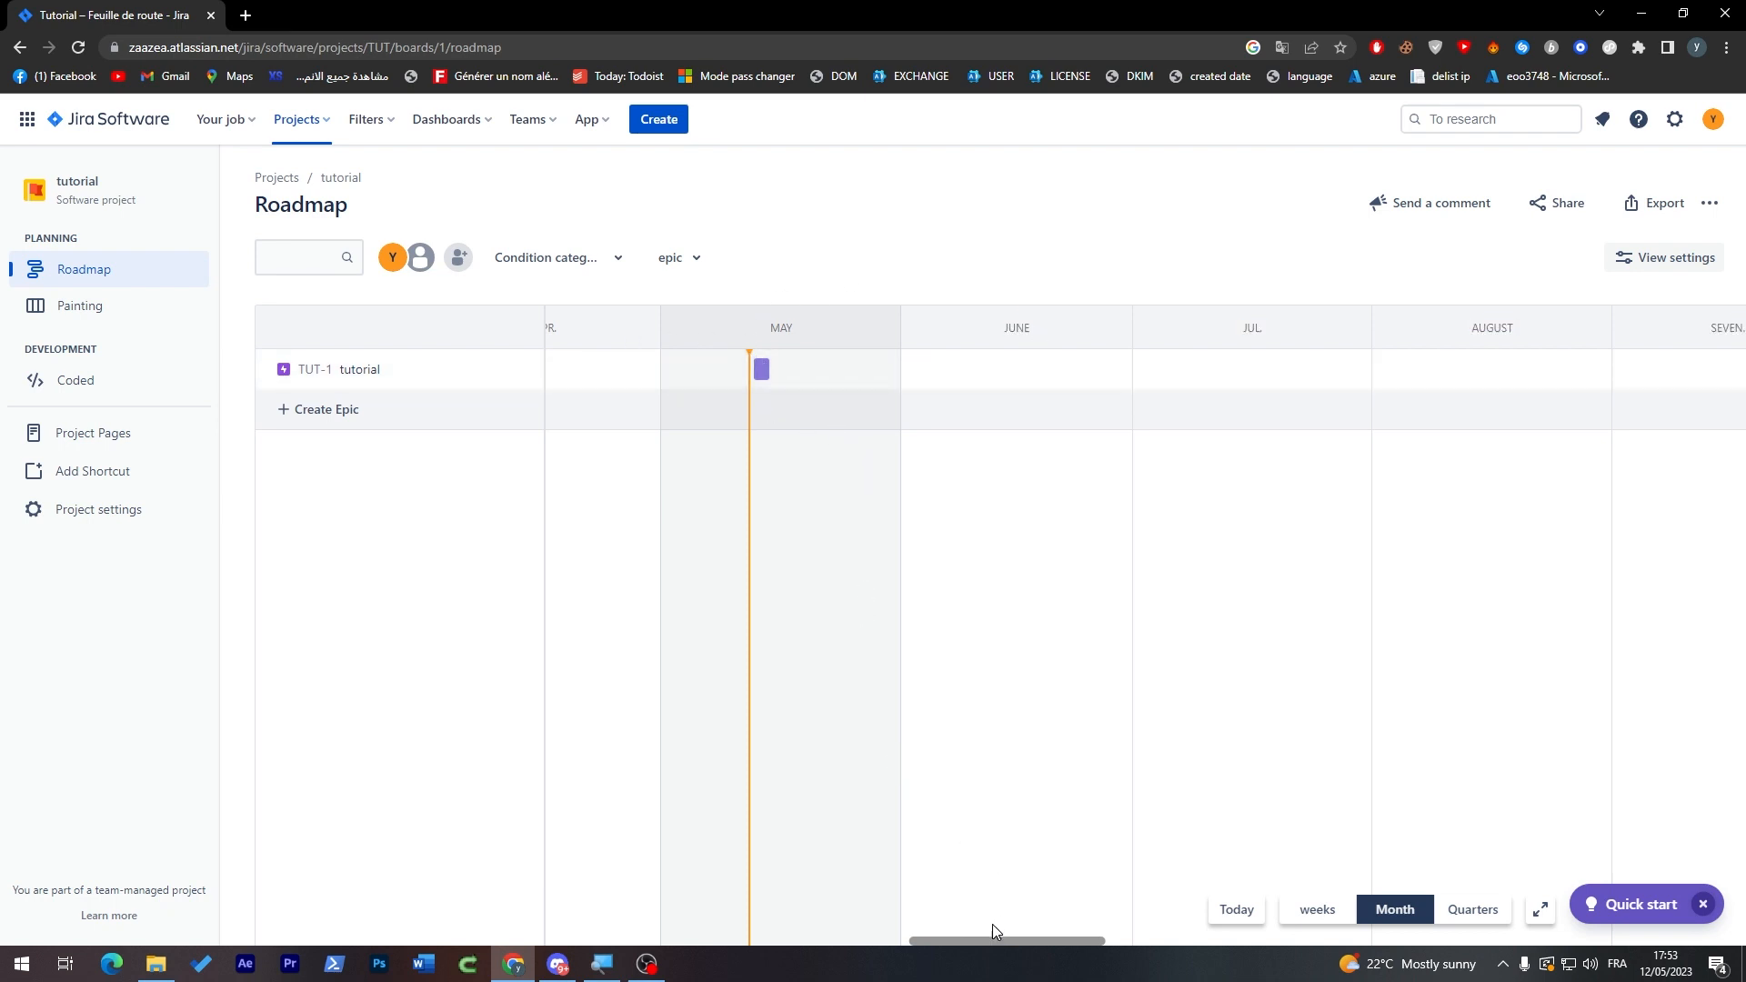
{"action": "left_click_drag", "start_coordinate": [975, 936], "coordinate": [928, 921]}
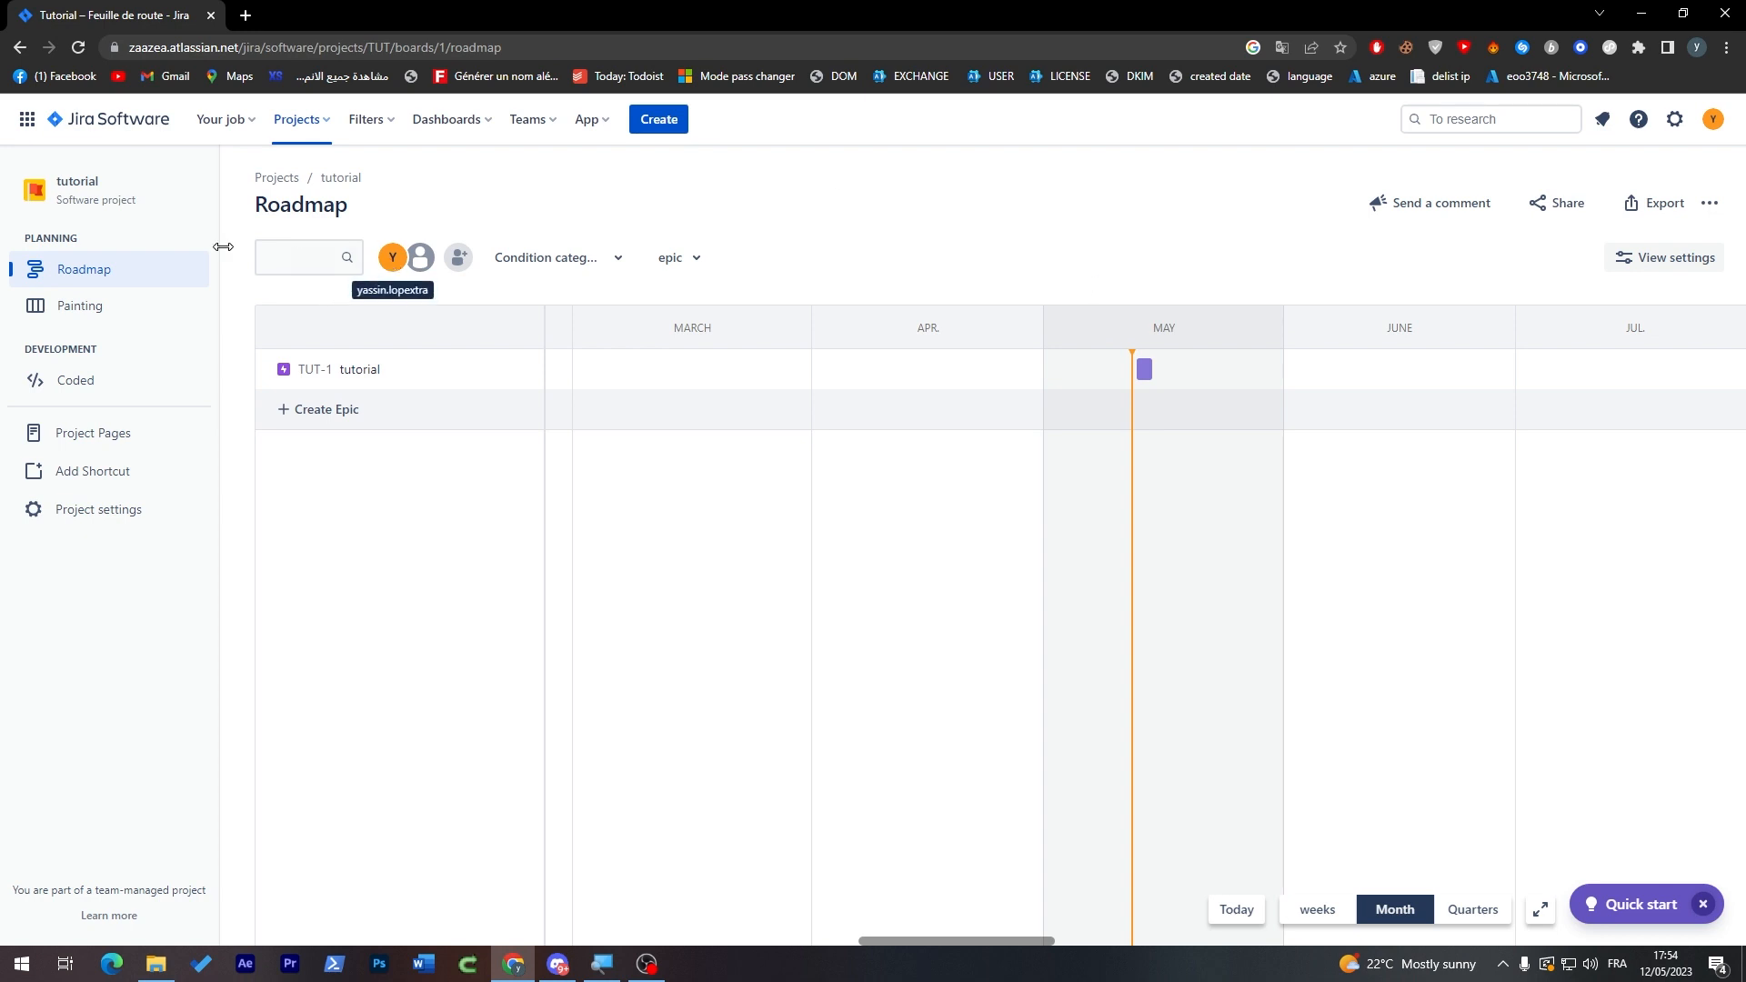
Return to the Your job page and start a new project using the Kanban template.
{"action": "left_click", "coordinate": [221, 119]}
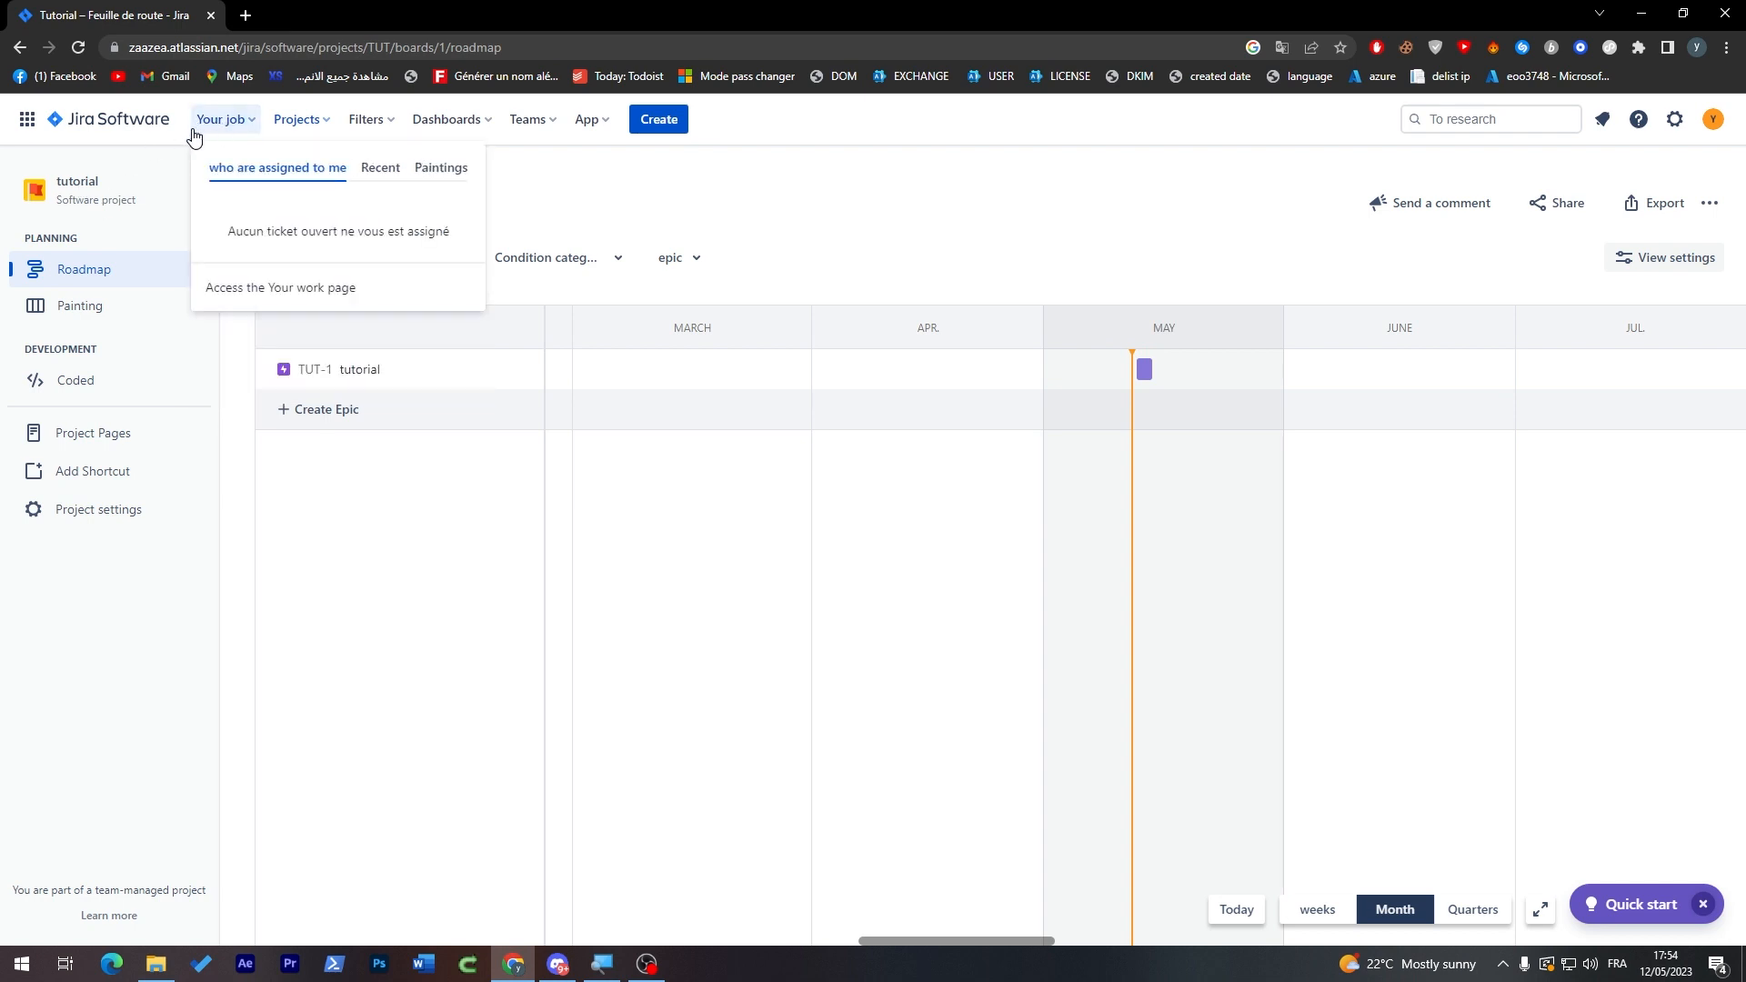
{"action": "left_click", "coordinate": [136, 129]}
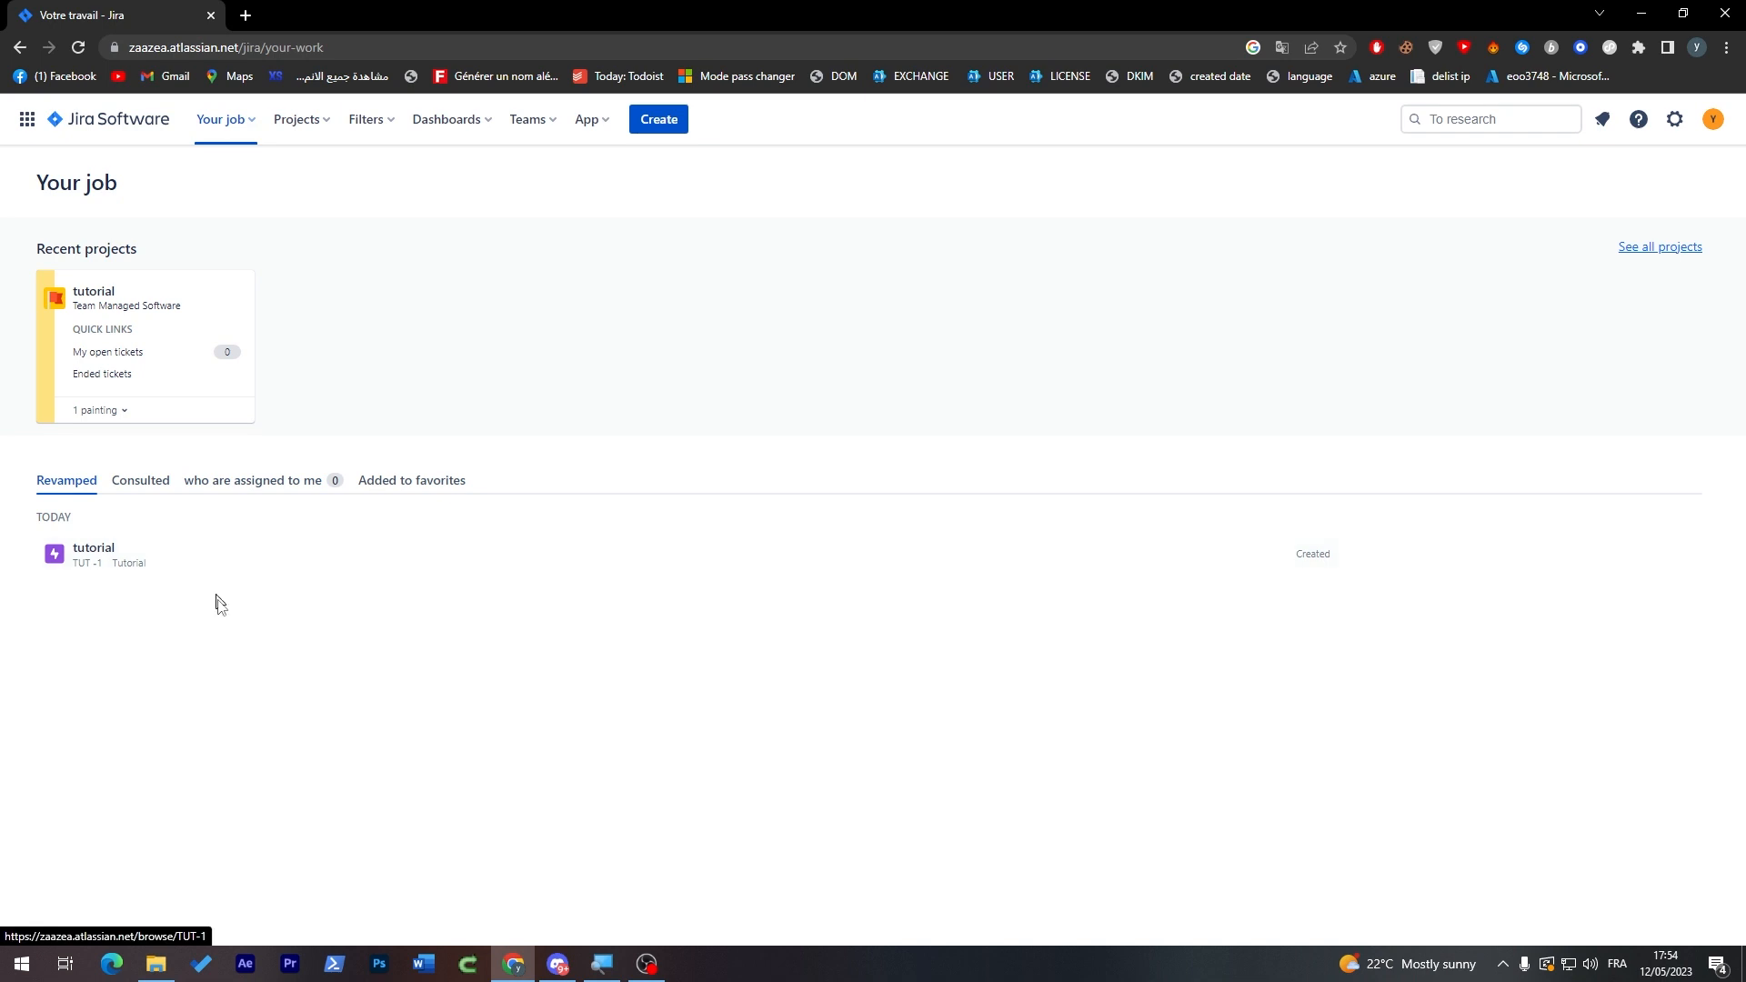
{"action": "left_click", "coordinate": [302, 122]}
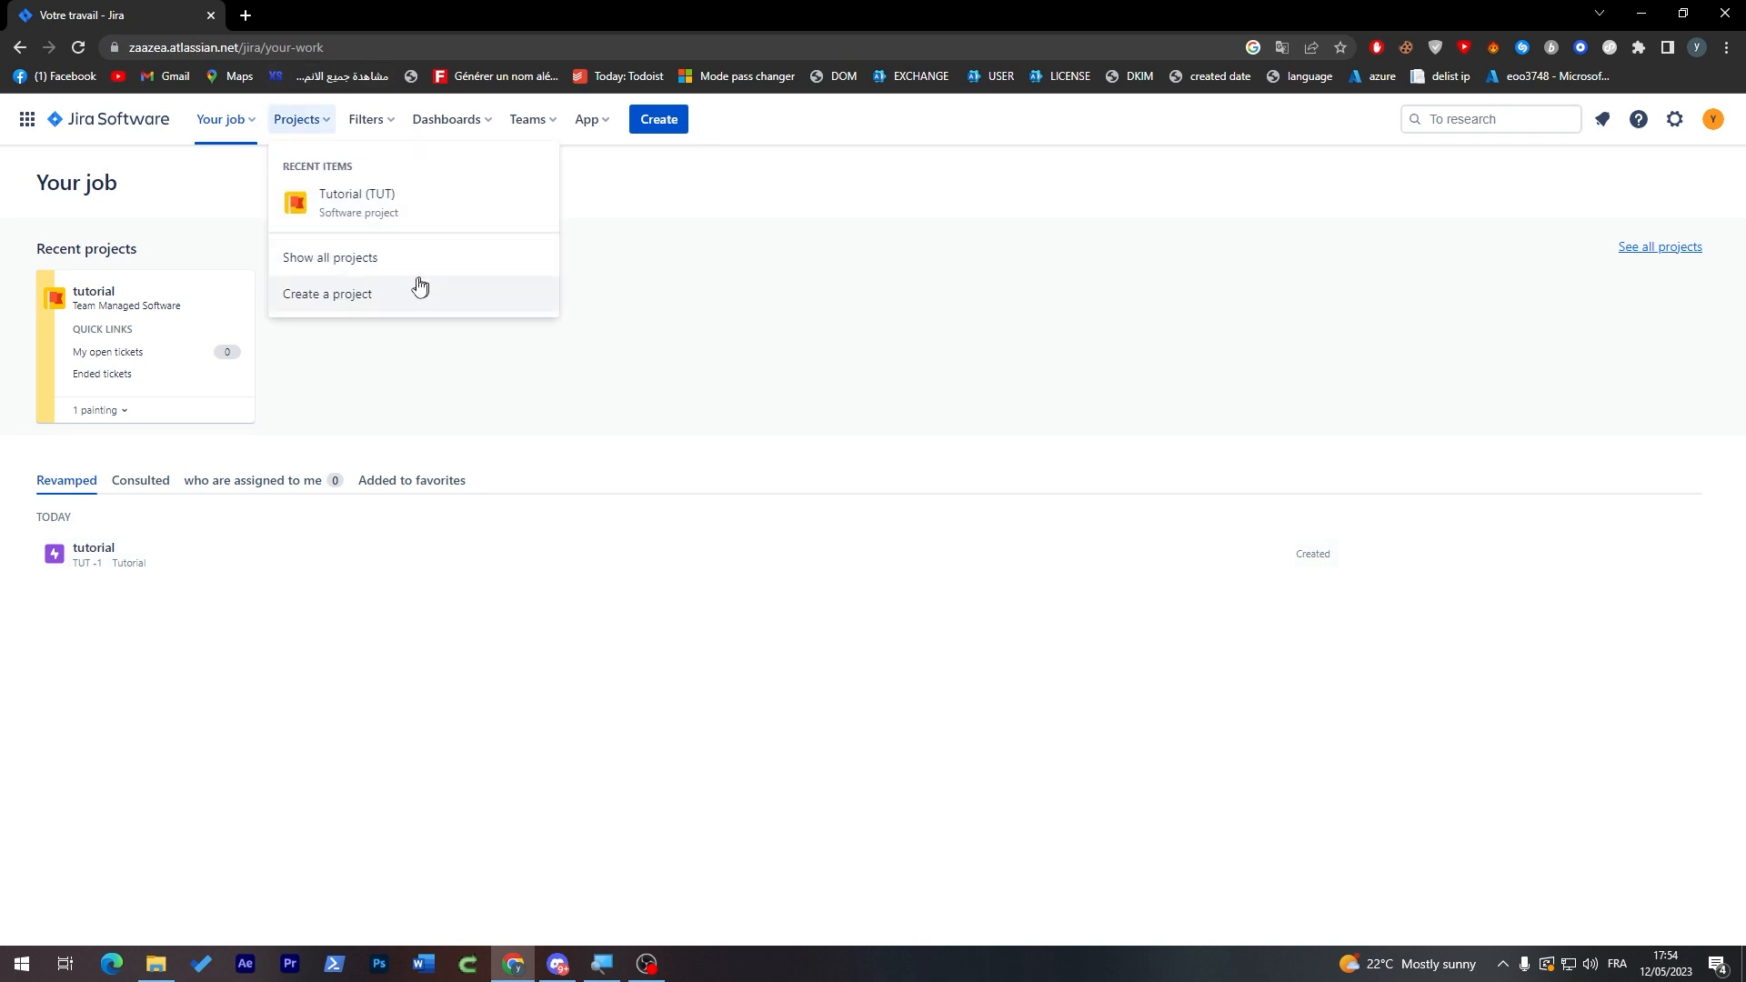
{"action": "left_click", "coordinate": [356, 298]}
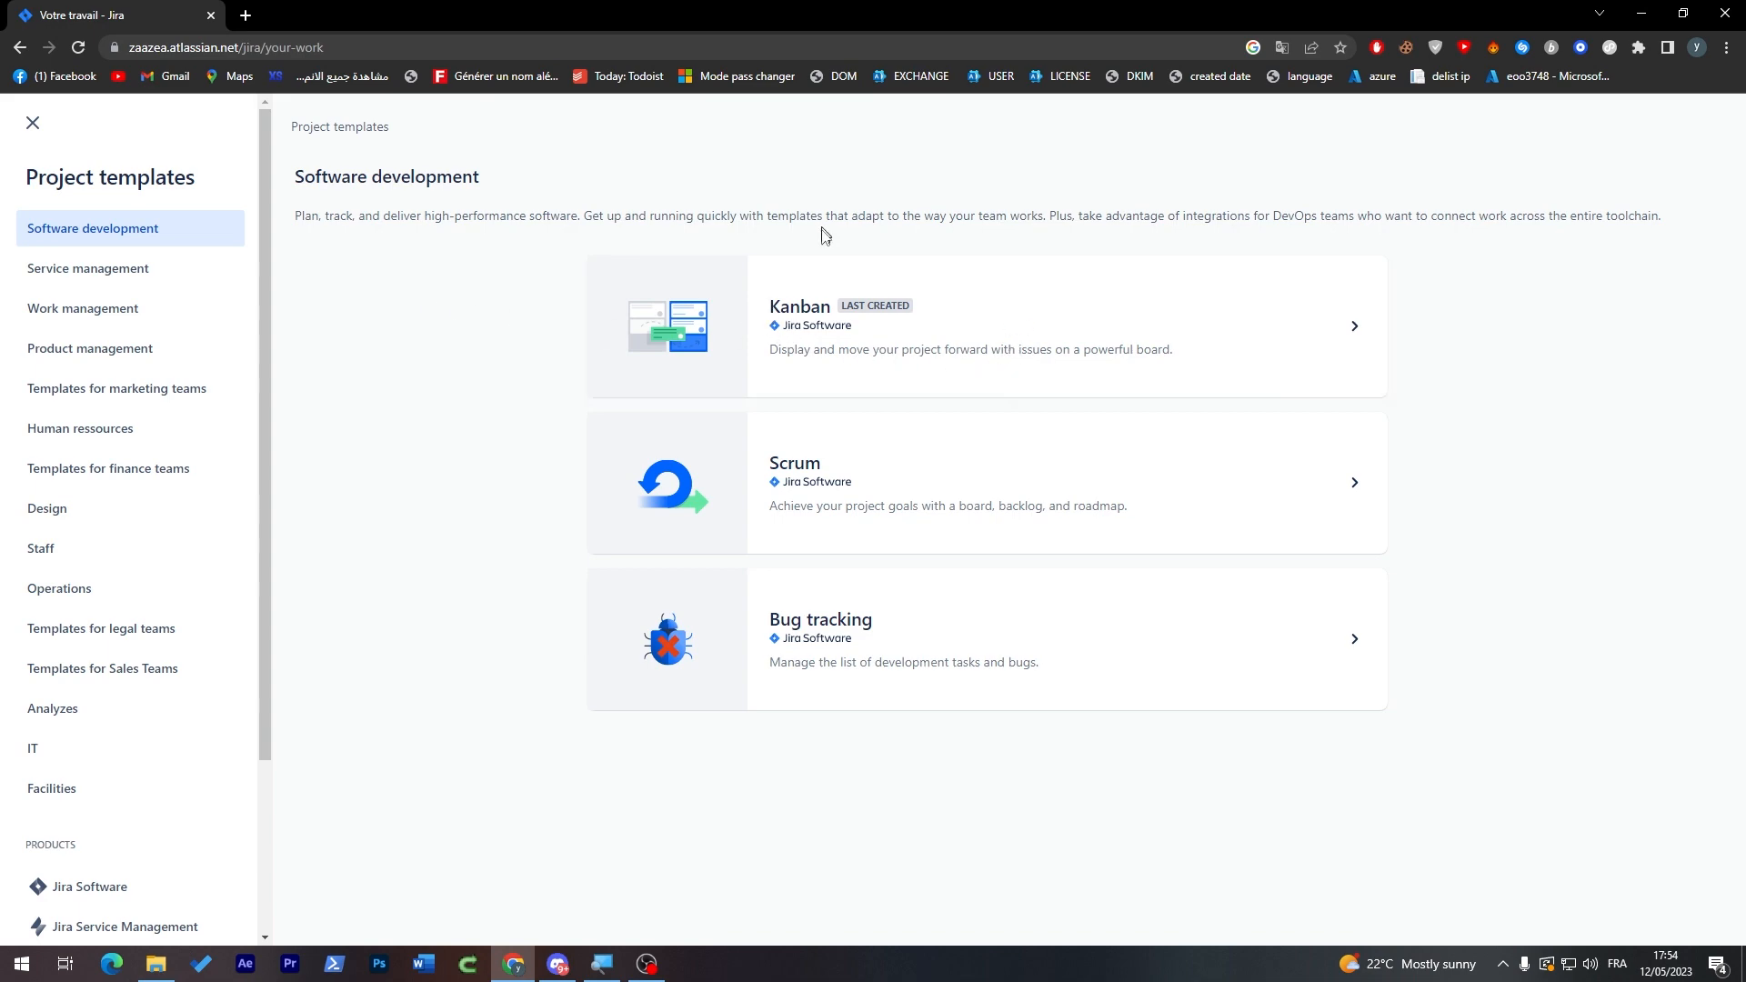
{"action": "left_click", "coordinate": [785, 320]}
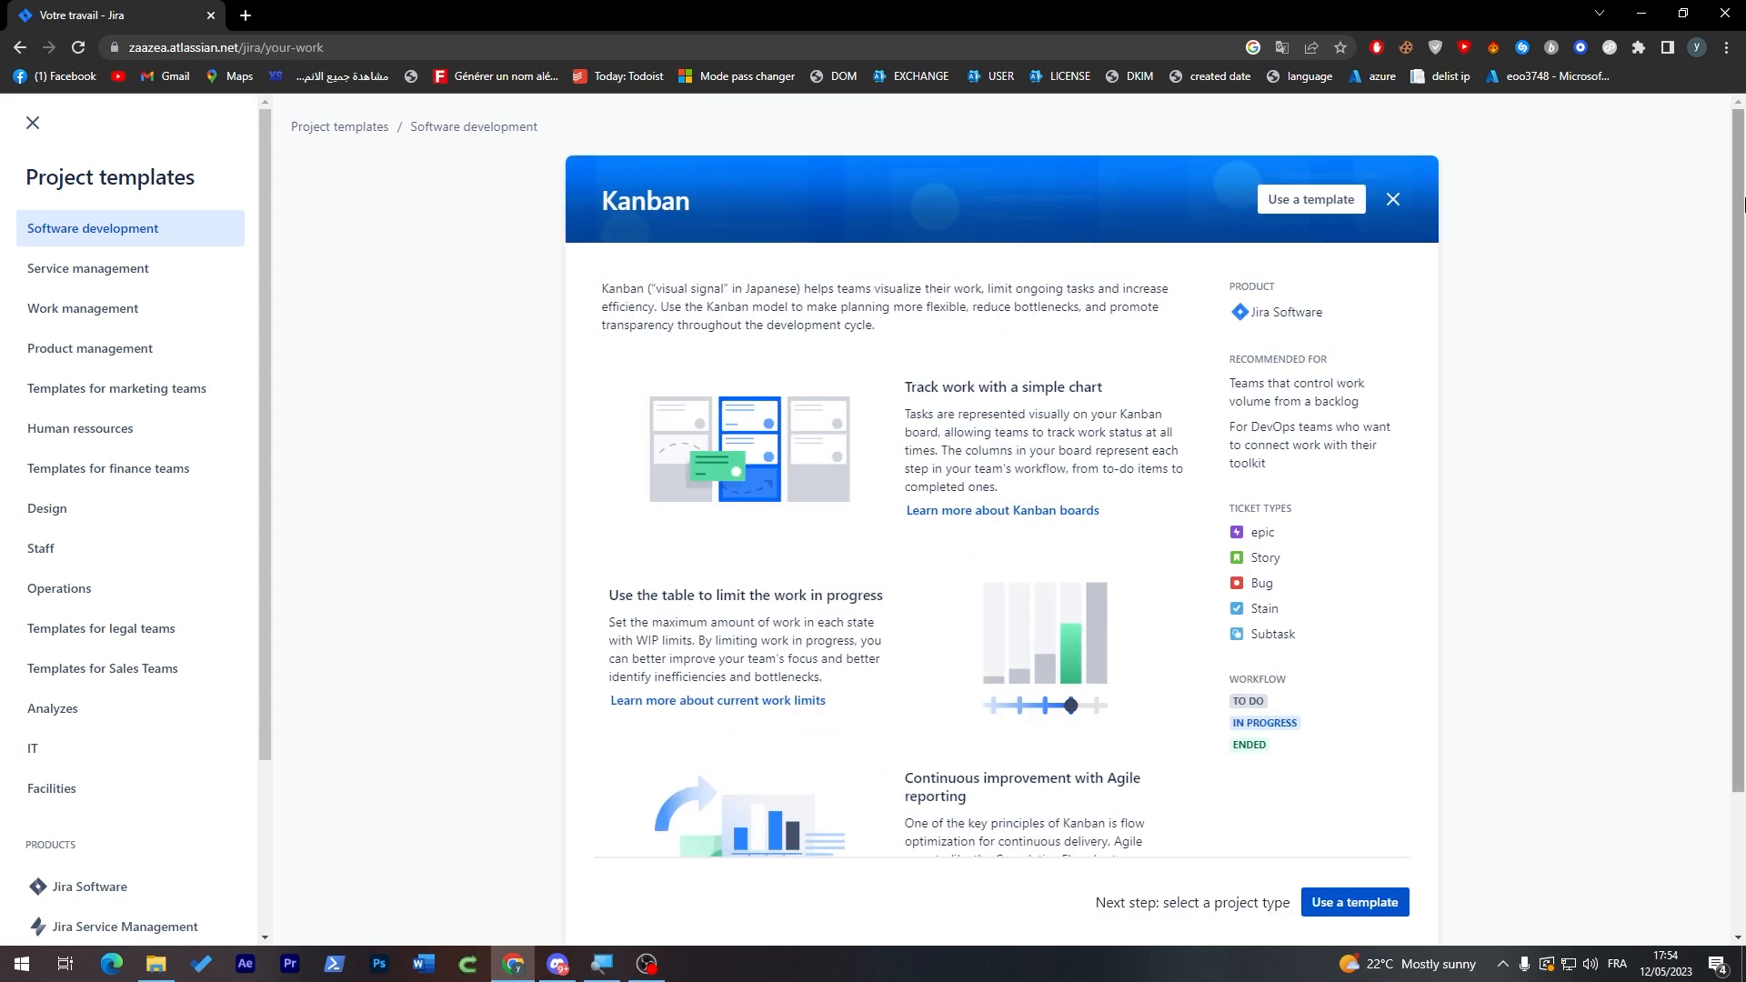
{"action": "left_click", "coordinate": [1354, 902]}
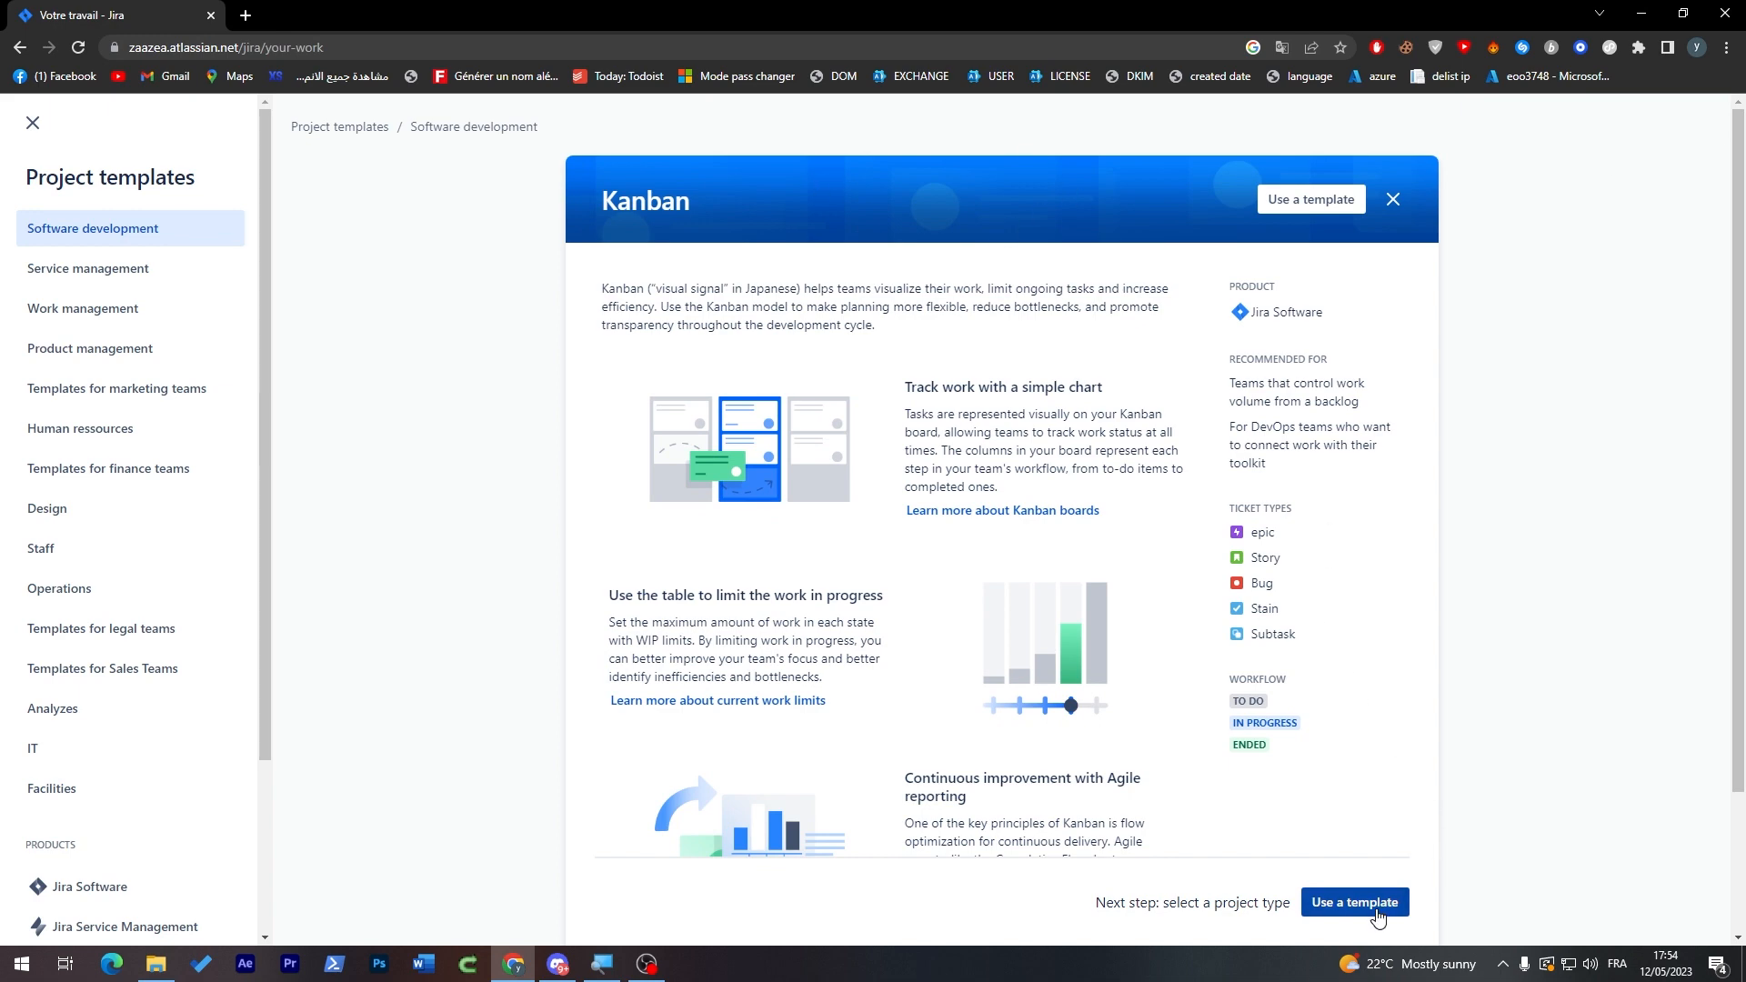
Compare the setup and features of the Team managed and Managed by company project types.
{"action": "left_click_drag", "start_coordinate": [1742, 343], "coordinate": [1743, 652]}
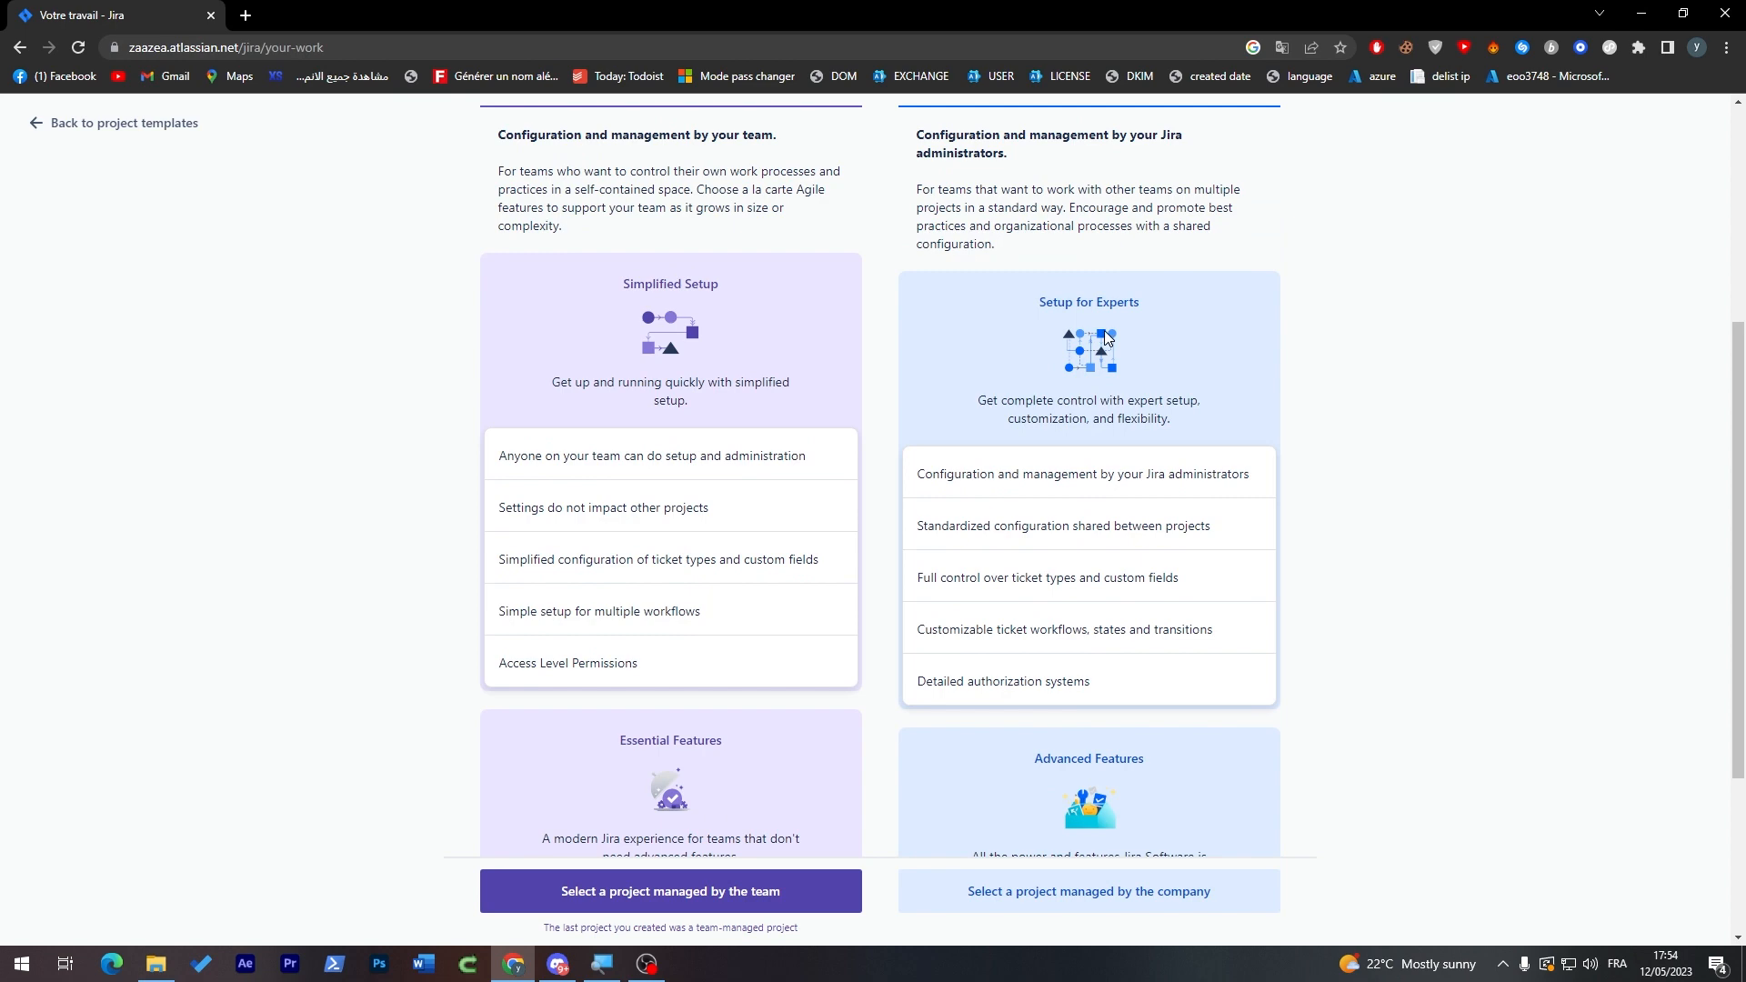
{"action": "scroll", "coordinate": [818, 455], "scroll_direction": "up", "scroll_amount": 4}
{"action": "left_click_drag", "start_coordinate": [533, 415], "coordinate": [690, 418]}
{"action": "left_click", "coordinate": [695, 424]}
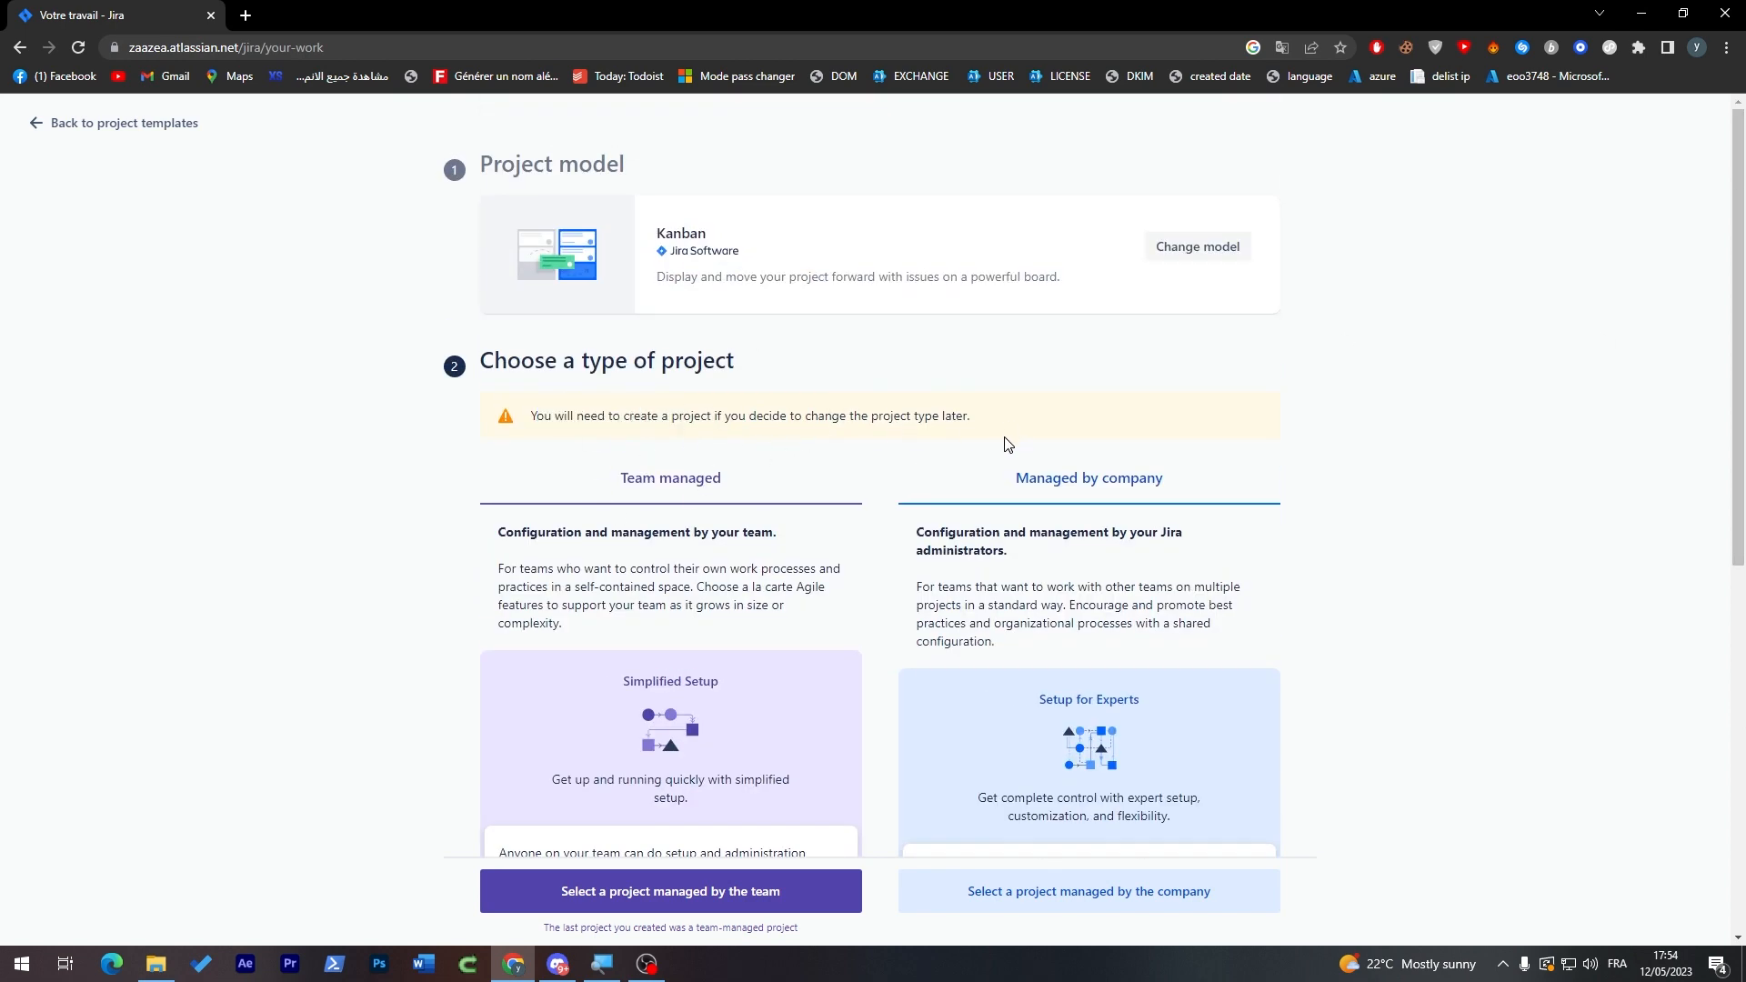
{"action": "scroll", "coordinate": [1741, 278], "scroll_direction": "down", "scroll_amount": 1}
{"action": "scroll", "coordinate": [1742, 277], "scroll_direction": "up", "scroll_amount": 1}
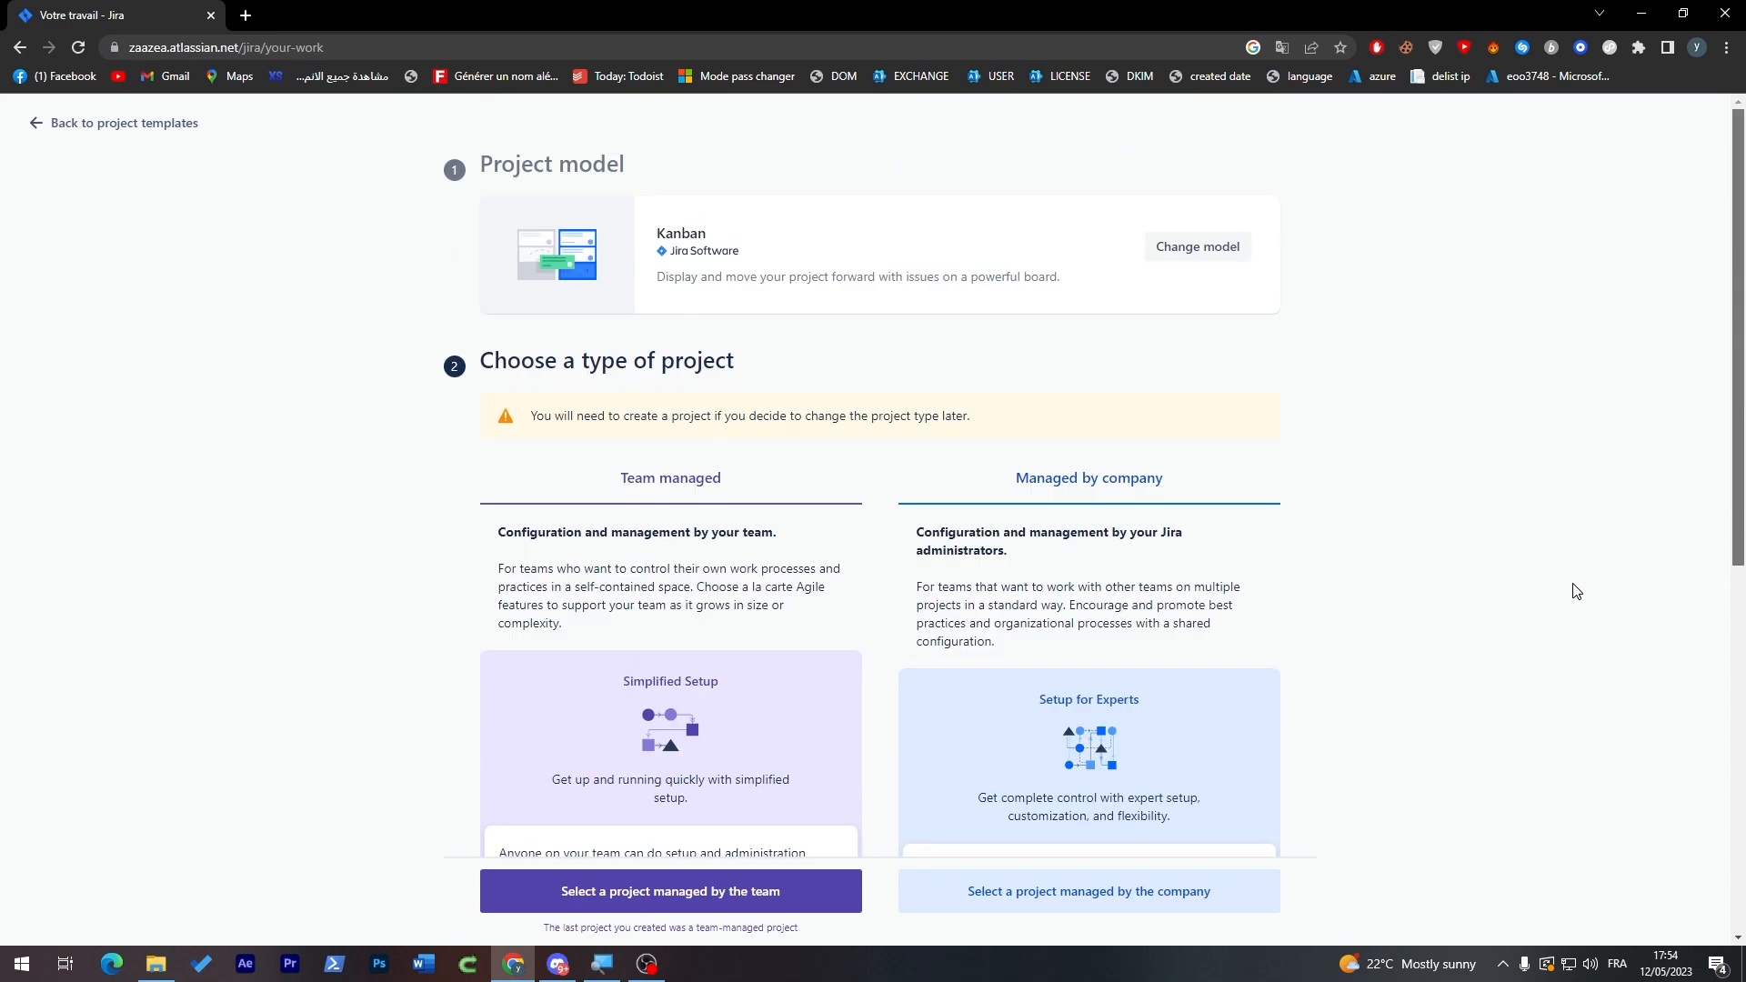
{"action": "scroll", "coordinate": [1142, 258], "scroll_direction": "down", "scroll_amount": 7}
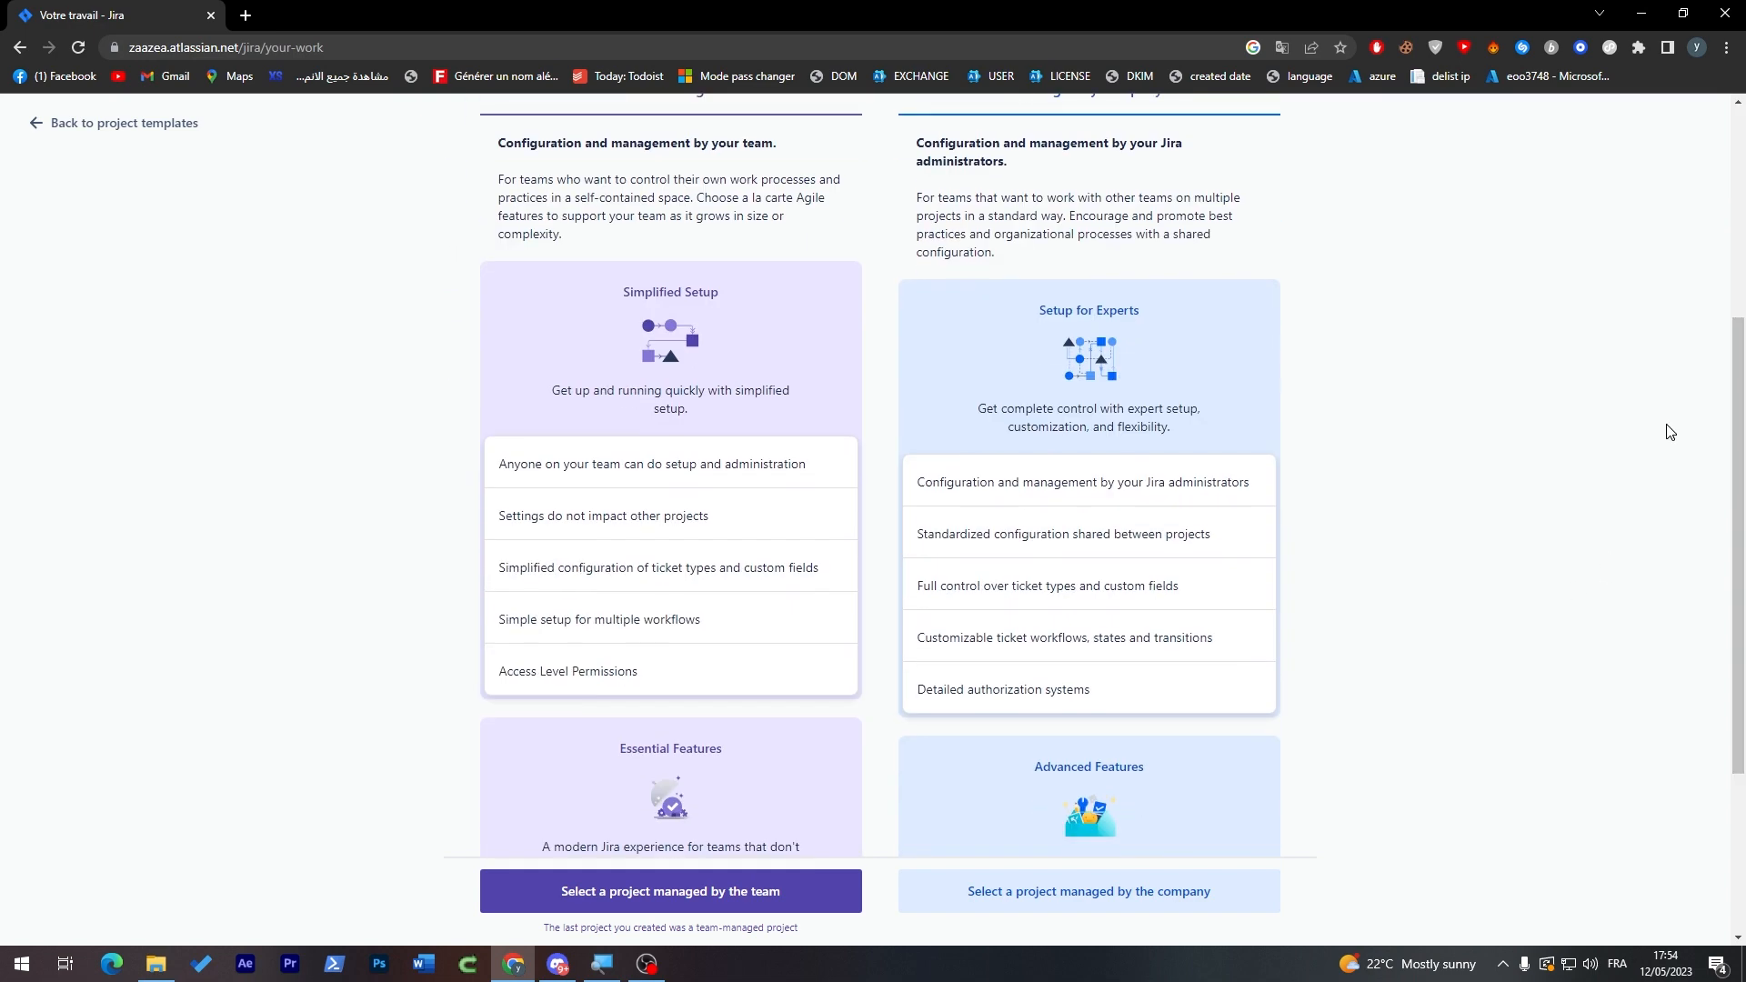
{"action": "scroll", "coordinate": [1738, 583], "scroll_direction": "down", "scroll_amount": 1}
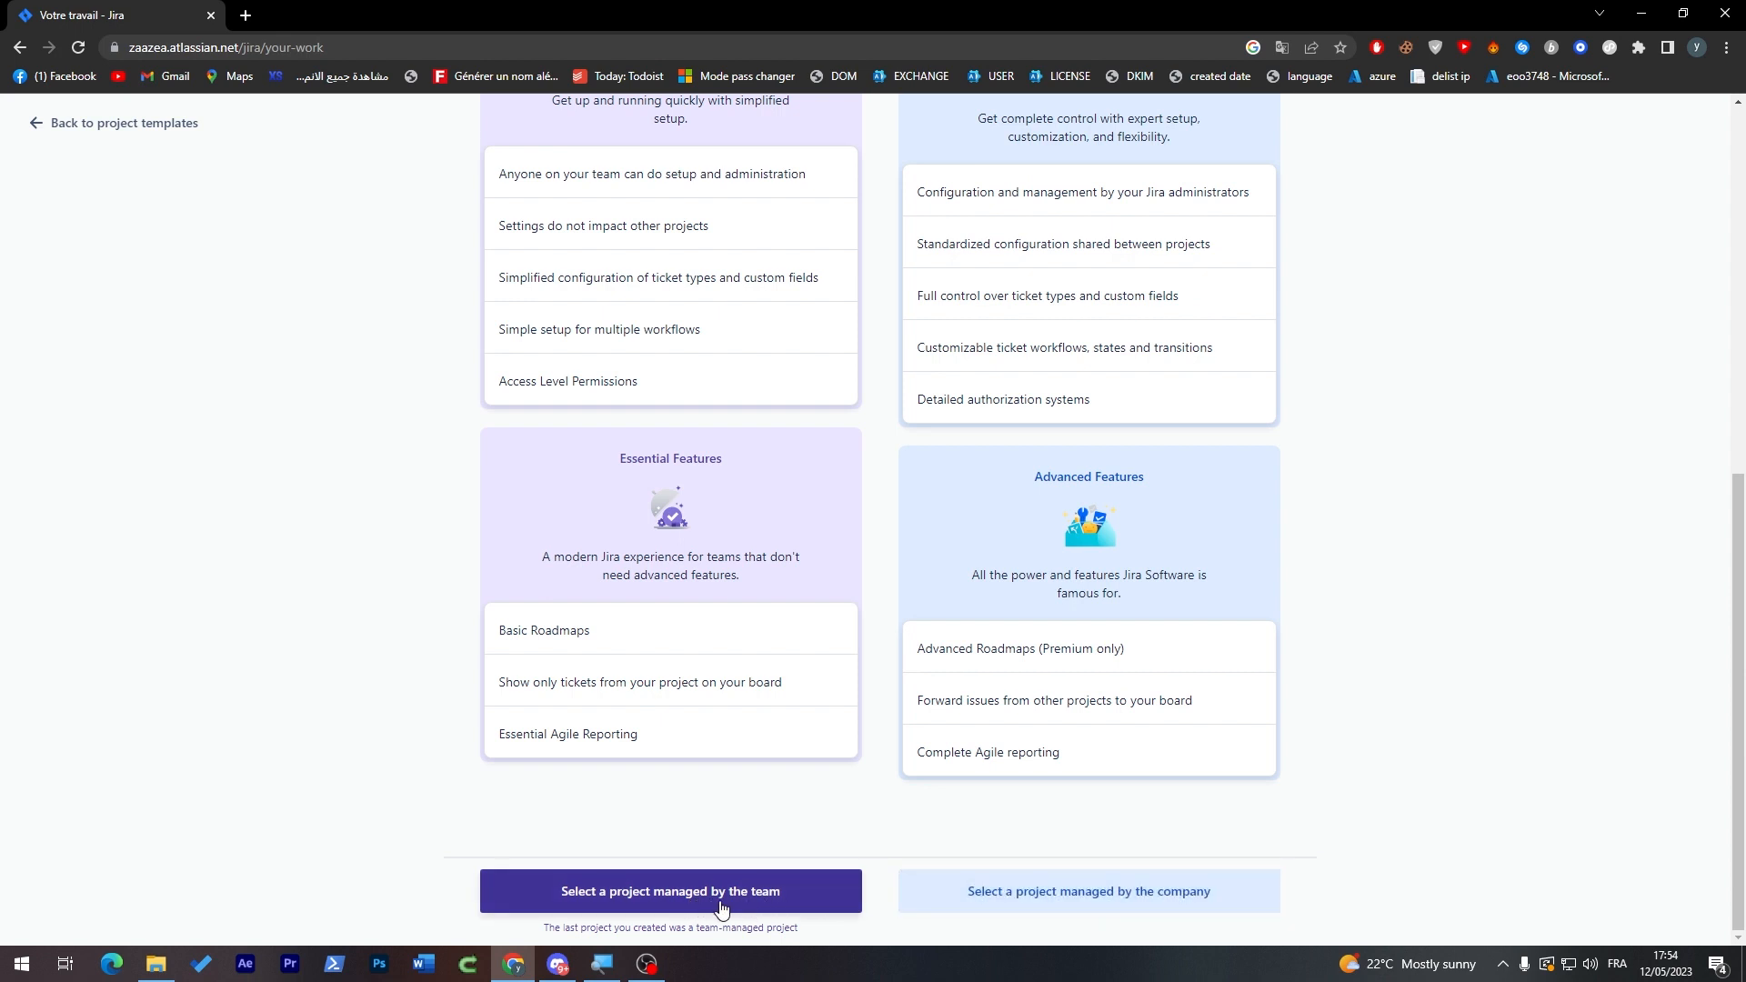
Create a company-managed Kanban project named ezaeazezaea and access it without connecting any tools.
{"action": "left_click", "coordinate": [918, 895]}
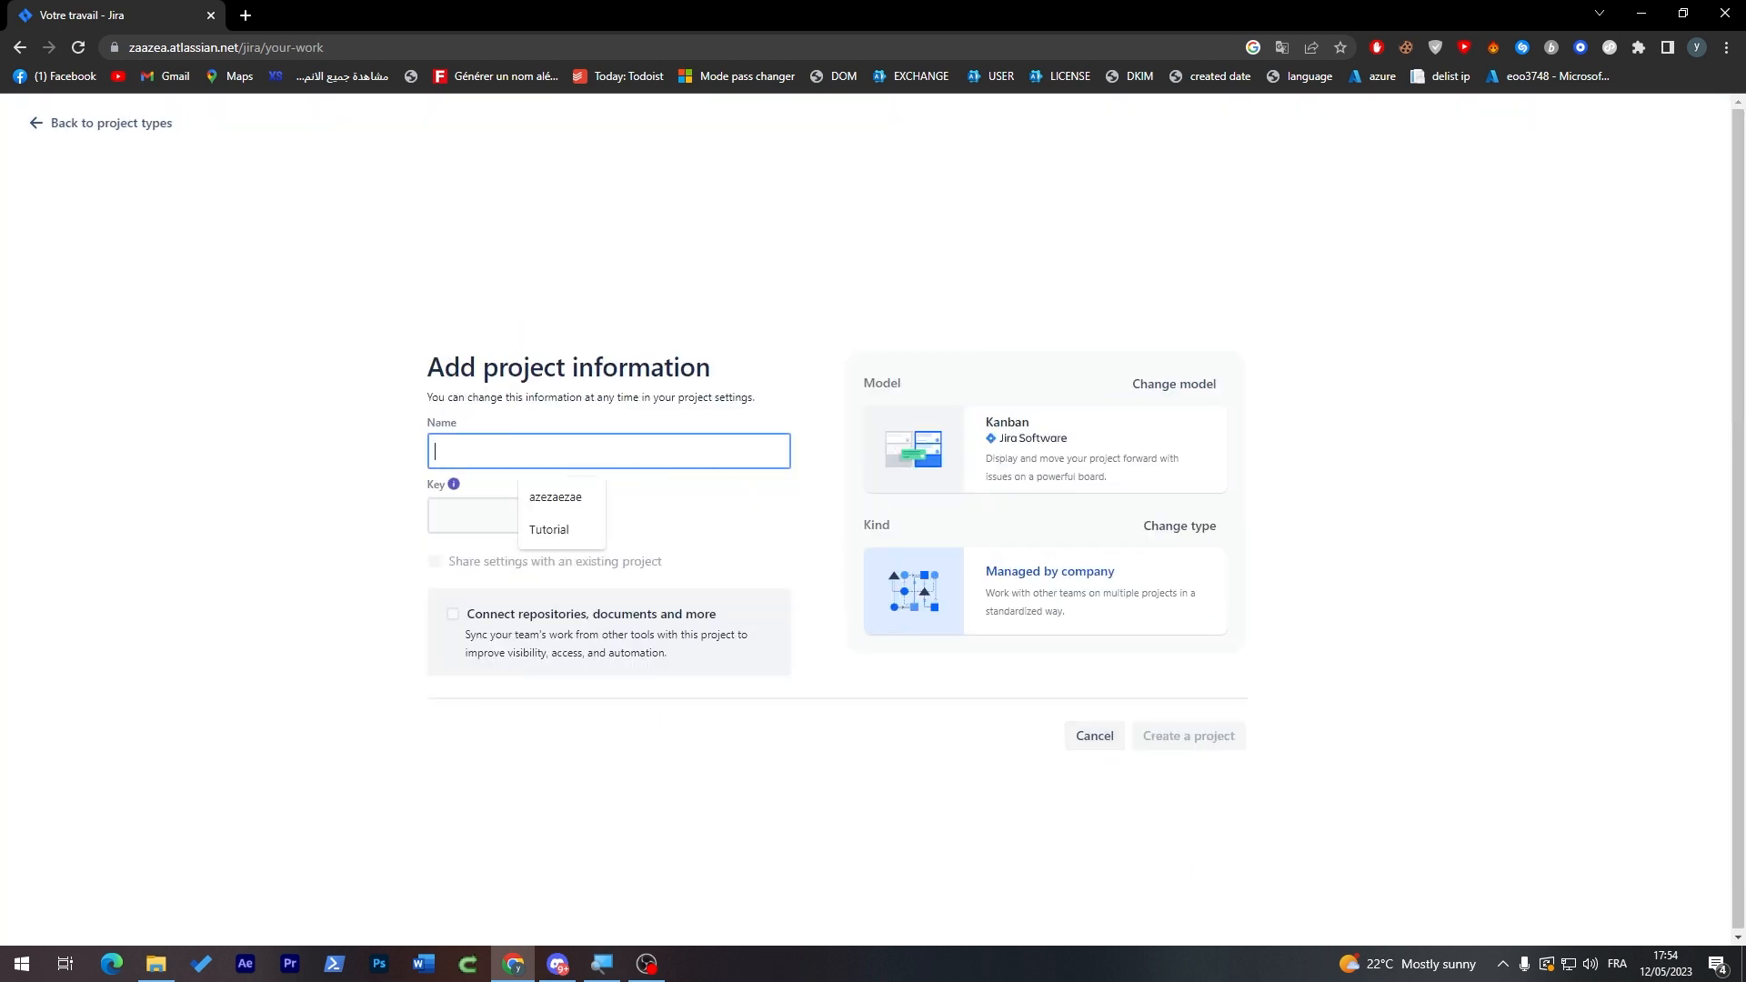
{"action": "type", "text": "ezaeazezaea"}
{"action": "left_click", "coordinate": [345, 570]}
{"action": "left_click", "coordinate": [1198, 739]}
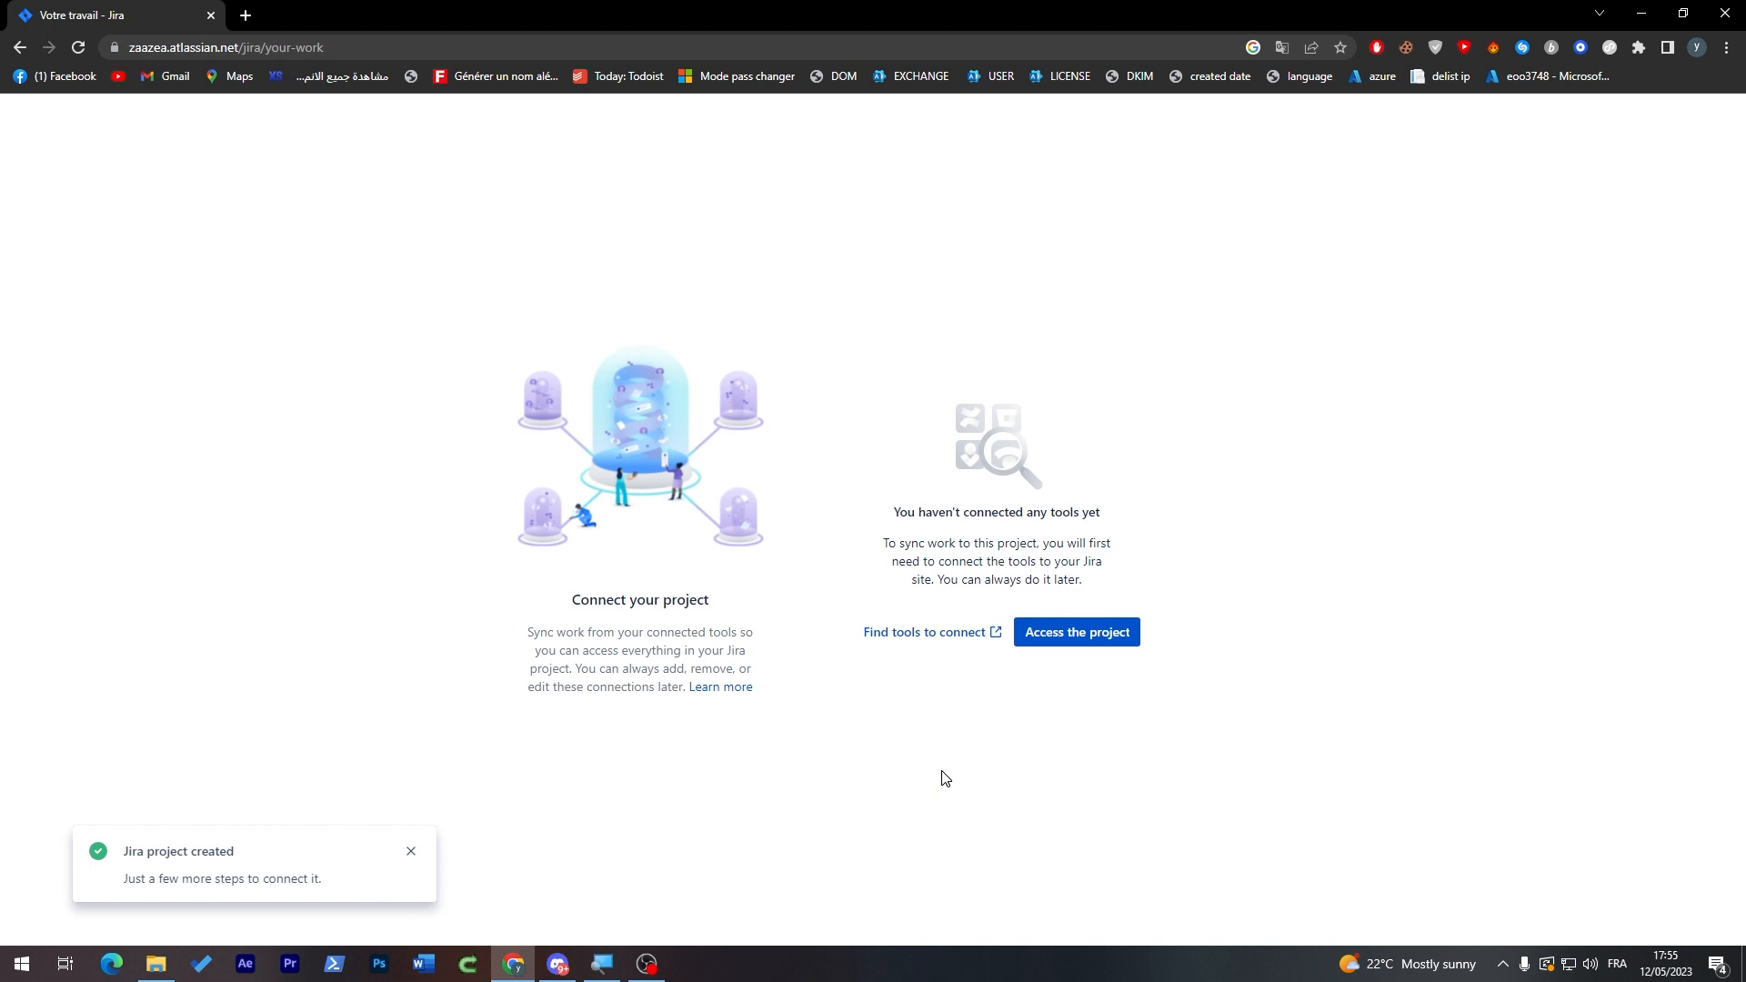
{"action": "left_click", "coordinate": [1089, 634]}
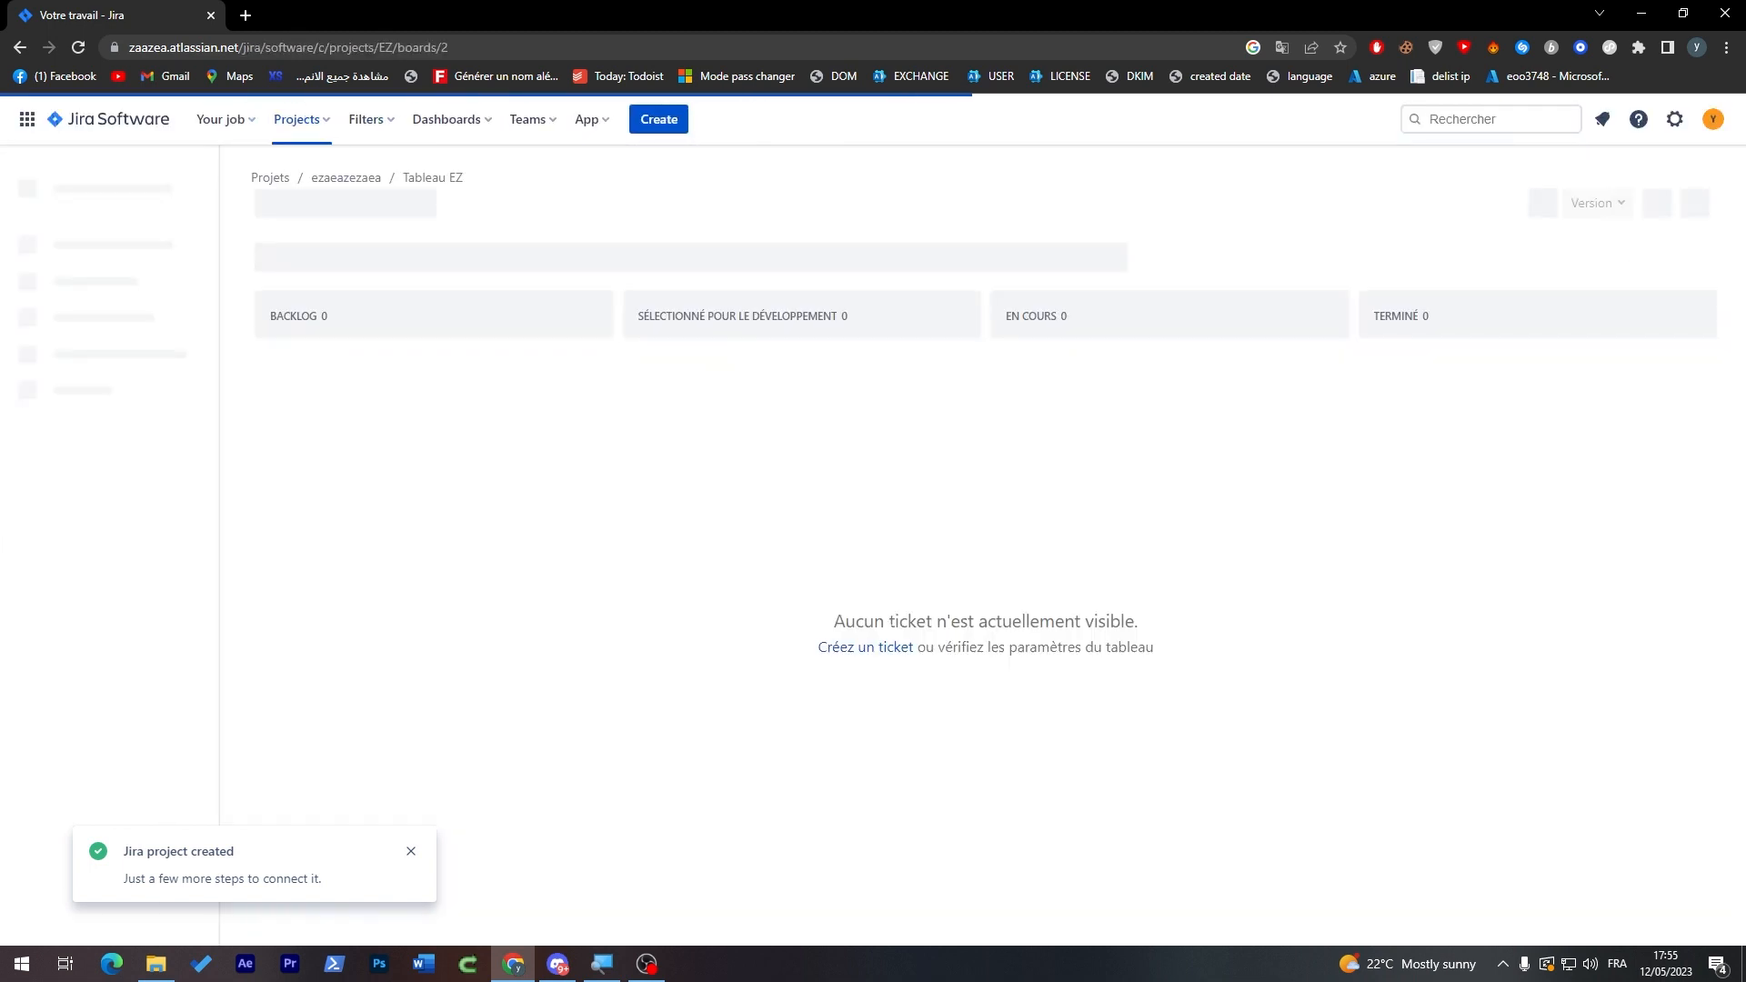